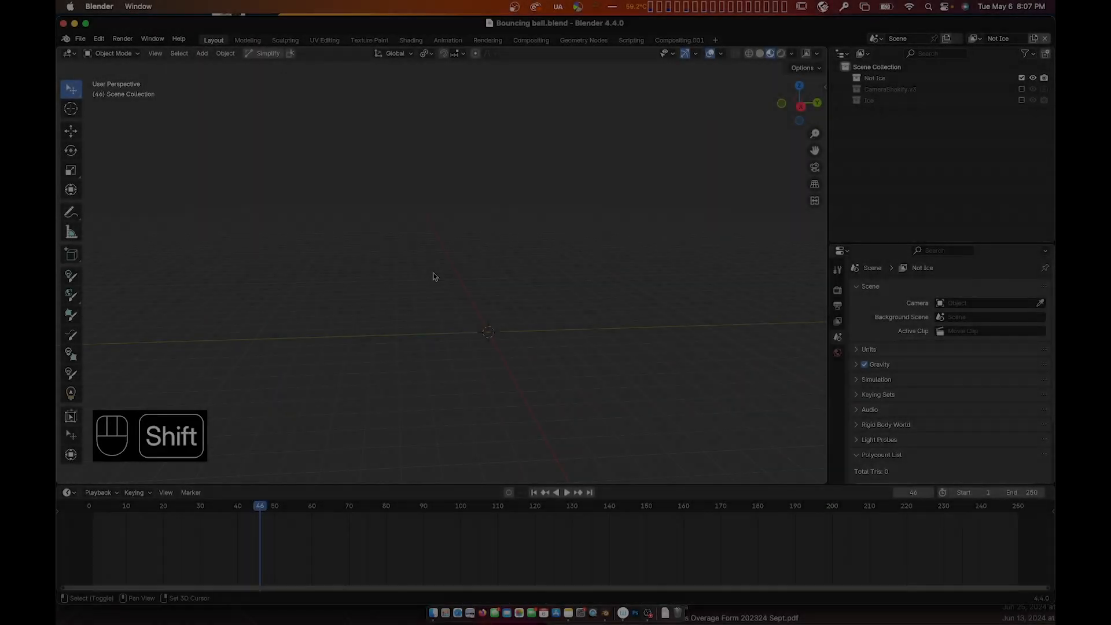
- Add a Bézier curve at the world origin and scale it uniformly by a factor of about -103.5
key(shift+a)
mouse_move(431, 290)
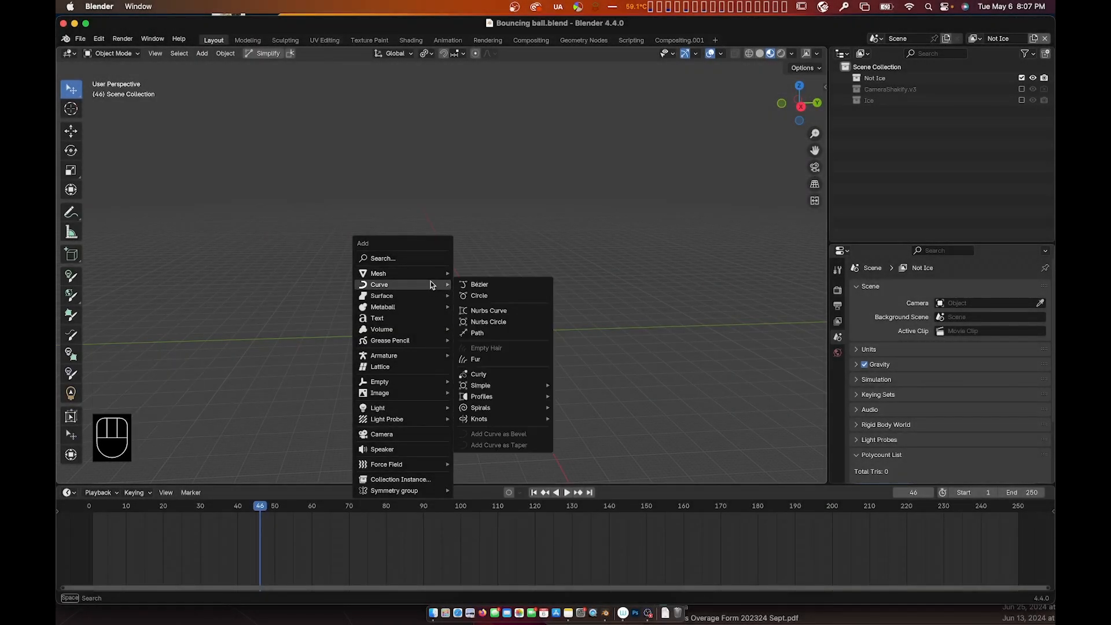
click(479, 286)
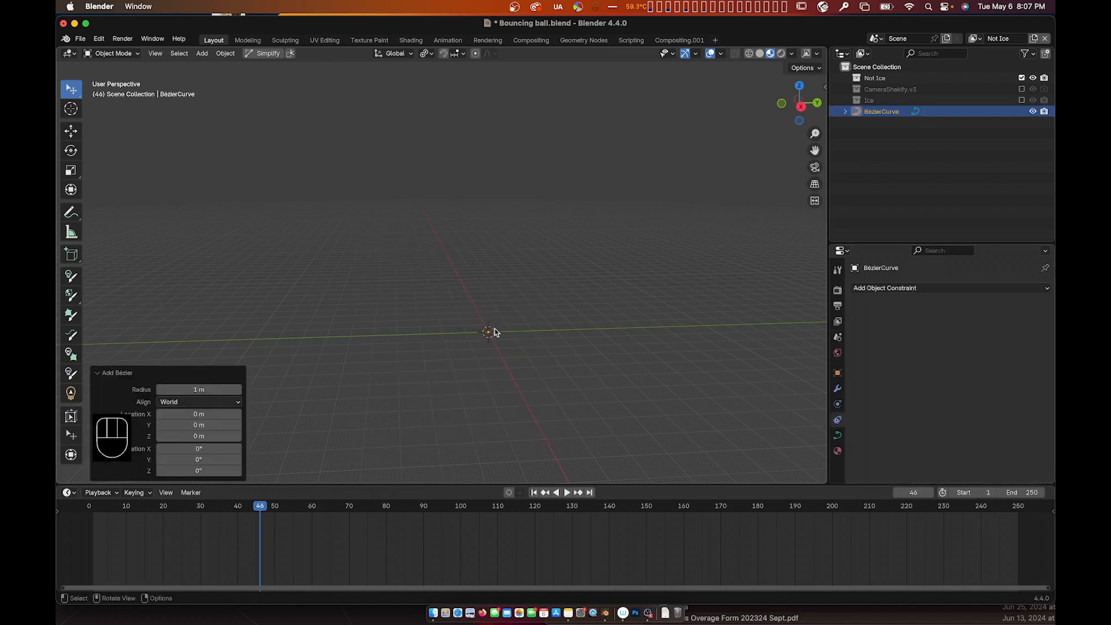
key(s)
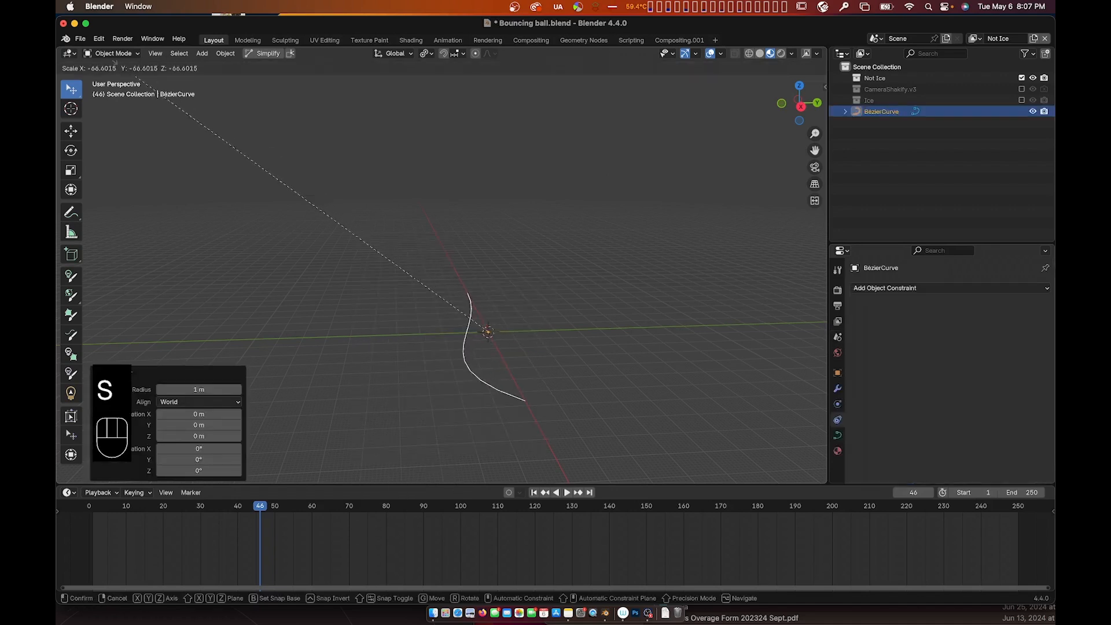
click(673, 352)
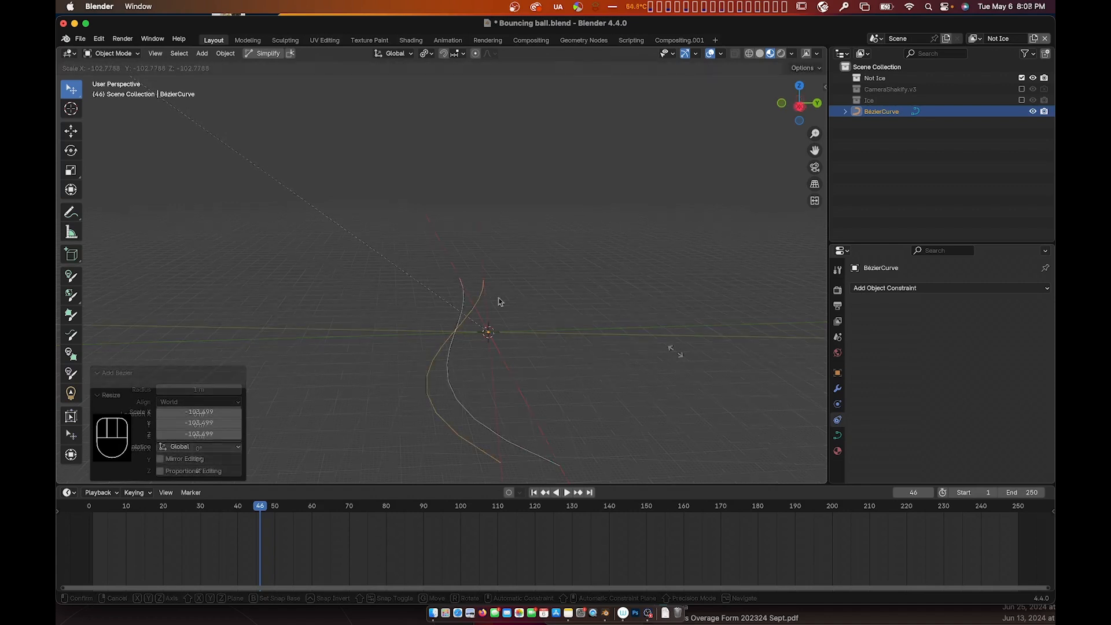
key(r)
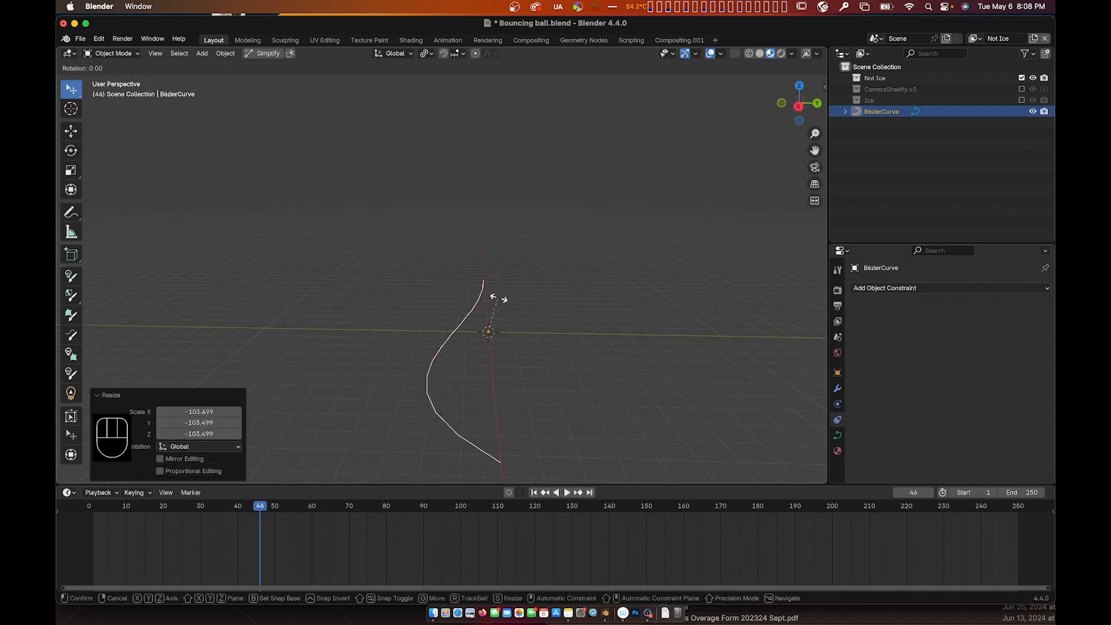
key(x)
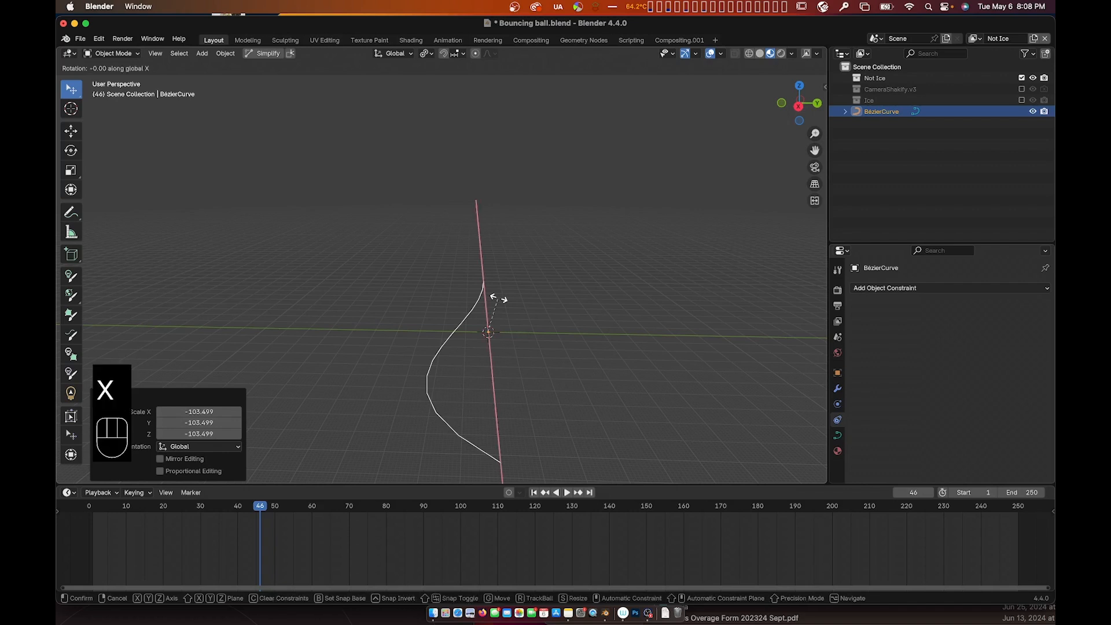
click(606, 357)
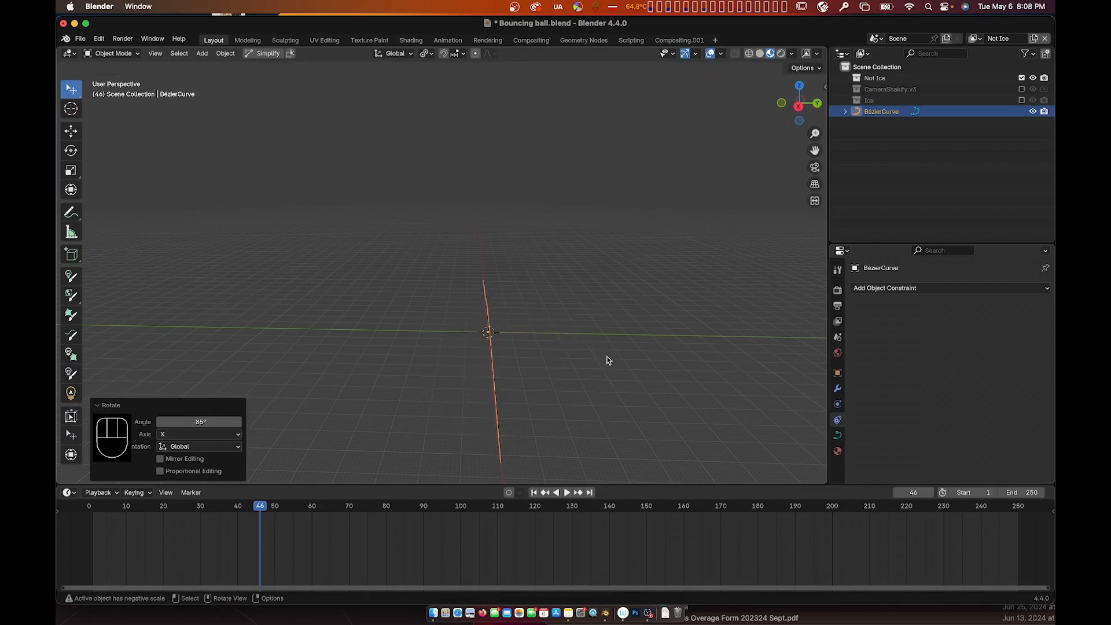
key(super+z)
- Rotate the Bézier curve exactly 90° about the global X axis
text(rx)
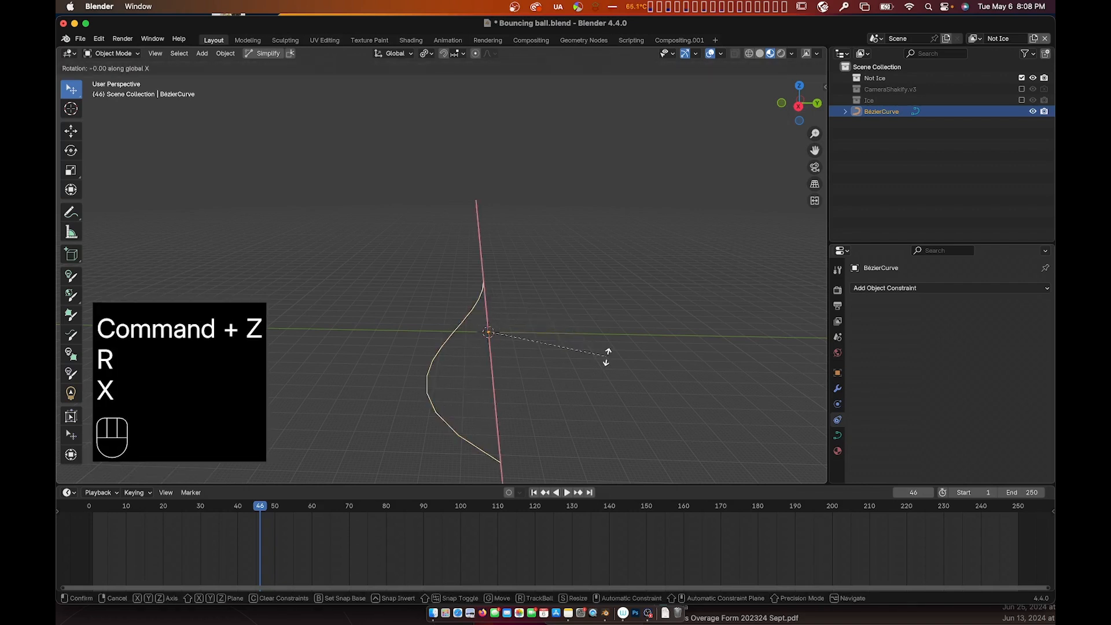
text(90)
key(Return)
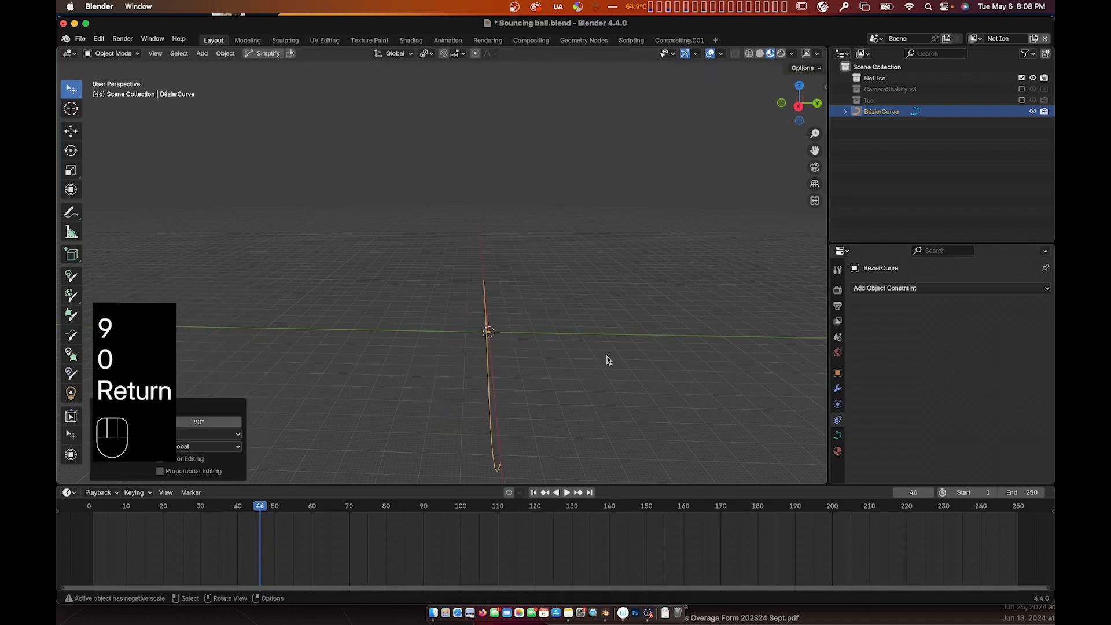
- Rotate the curve 180° about the global X axis and 90° about Z, so it arches above the Y axis
scroll(607, 360, left, 5)
scroll(607, 360, right, 3)
scroll(608, 360, right, 4)
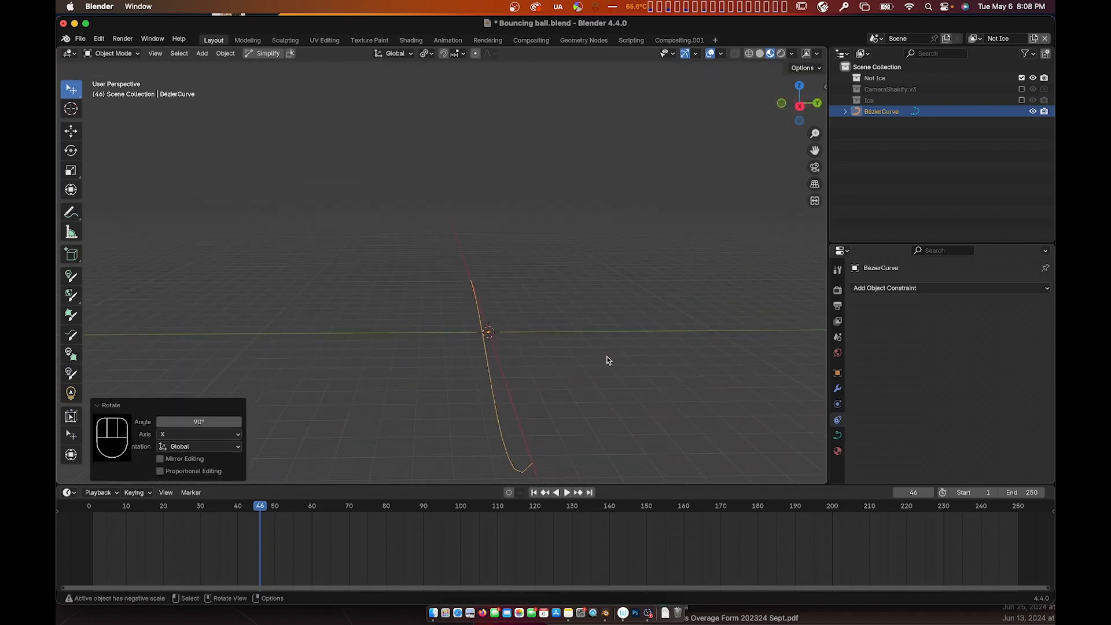
text(rx)
text(180)
key(Return)
scroll(607, 359, left, 3)
scroll(608, 360, left, 4)
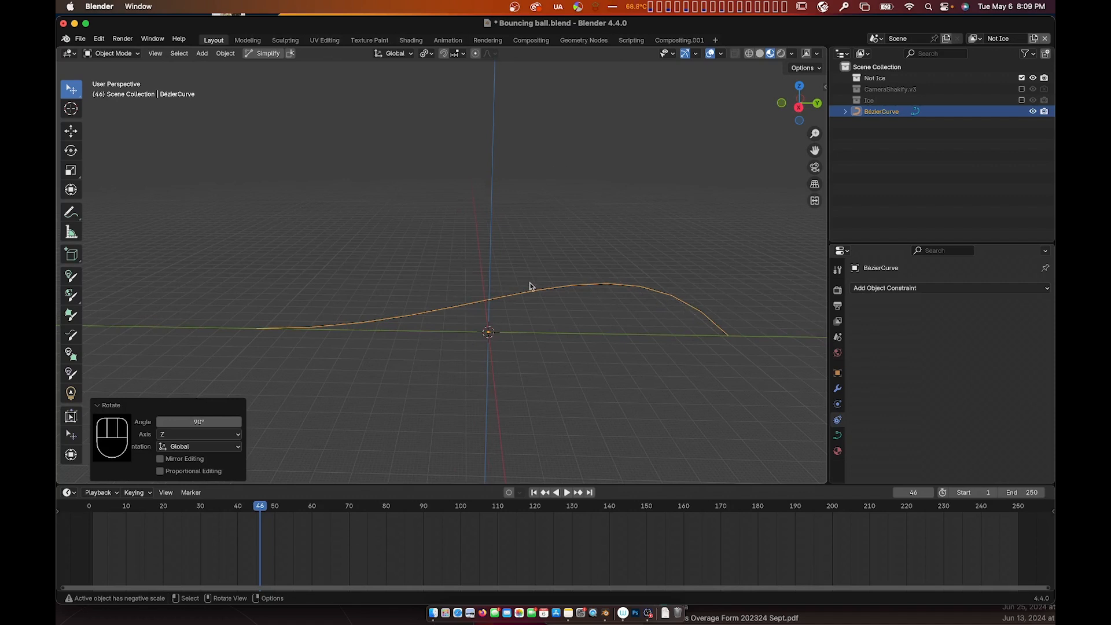
- Switch the curve to Edit Mode and select the control point at its negative-Y end
click(113, 53)
click(125, 79)
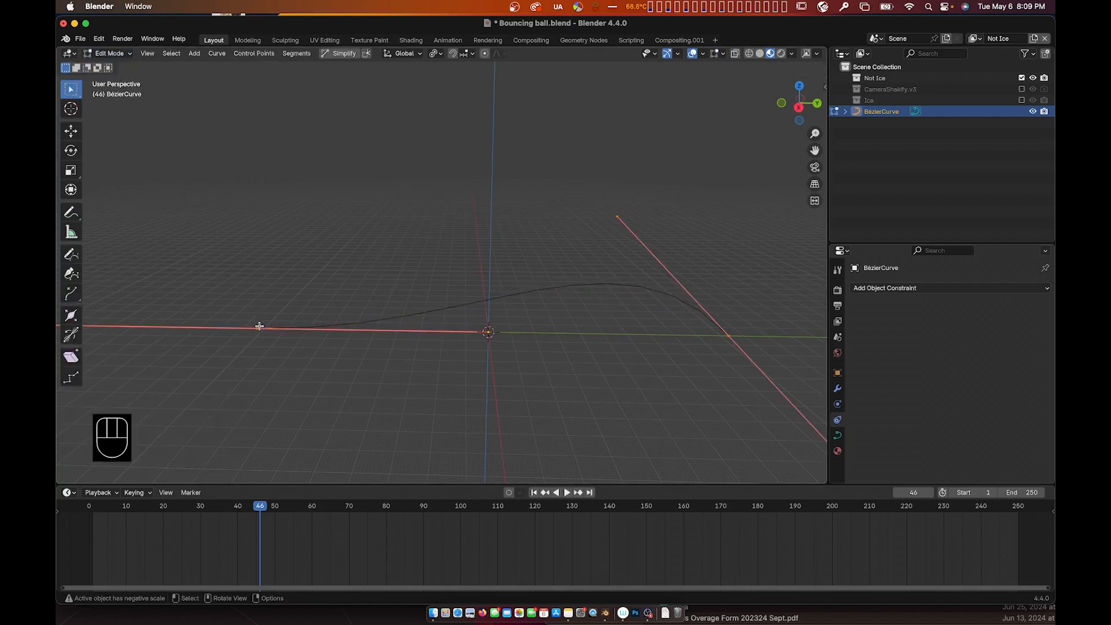
click(729, 337)
click(257, 327)
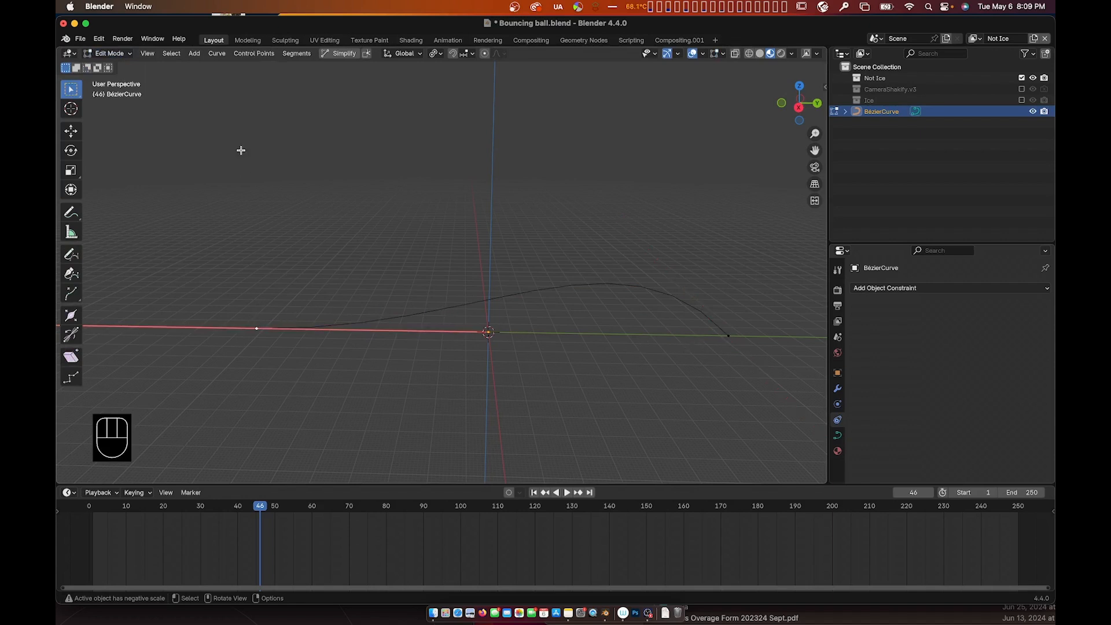
key(Tab)
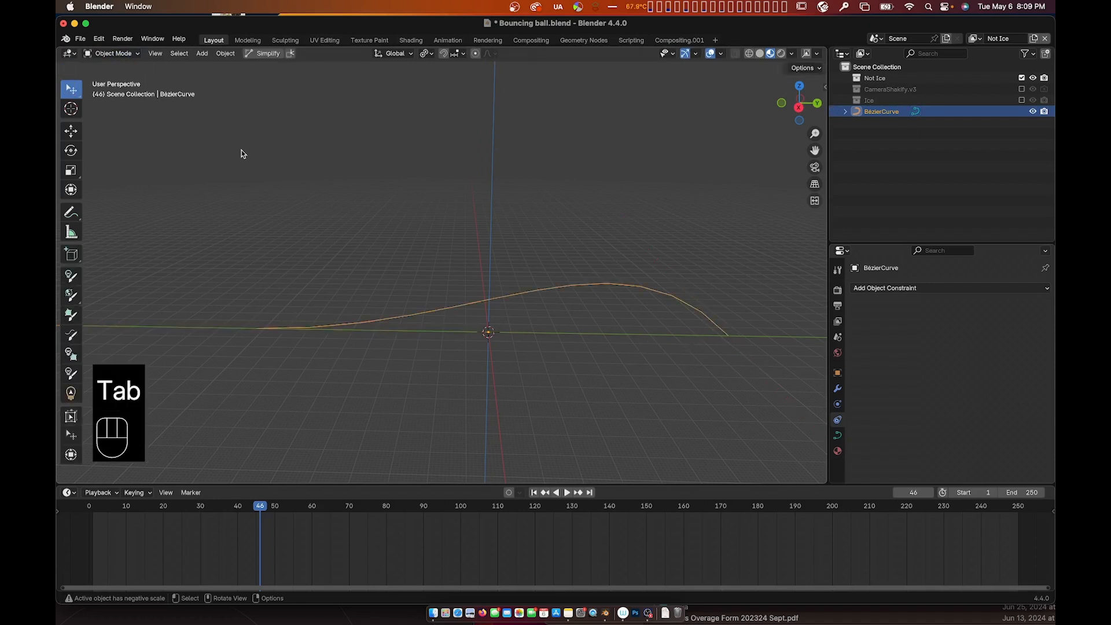
key(Tab)
key(Tab)
key(Tab)
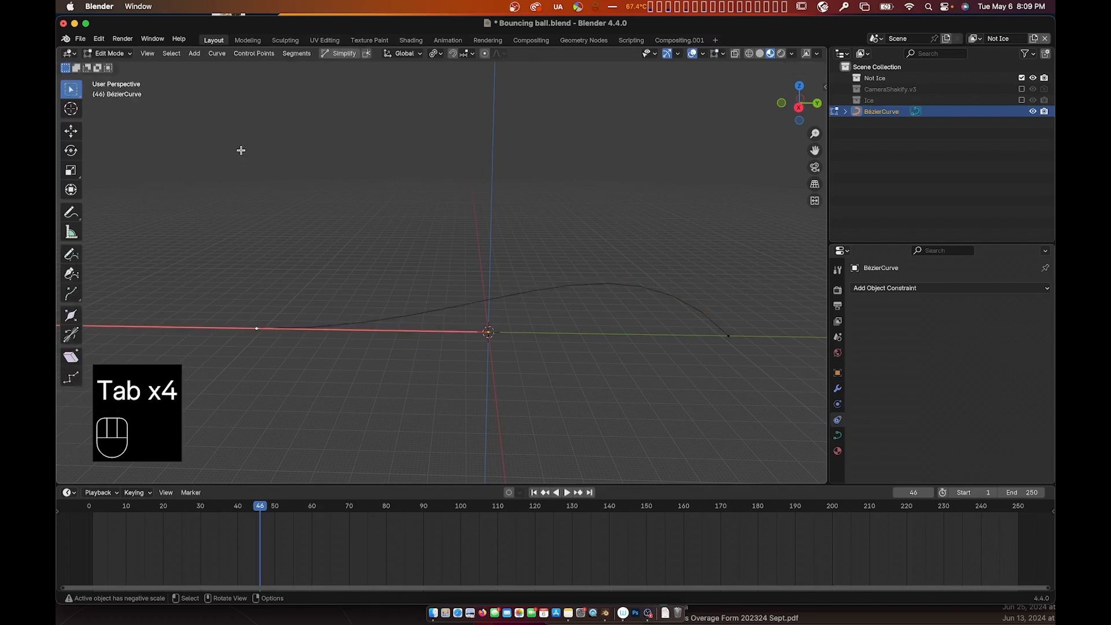
- Move the inner handle of the negative-Y end point by about -15.1 m in X, -60.9 m in Y and 68.4 m in Z
key(super+z)
key(g)
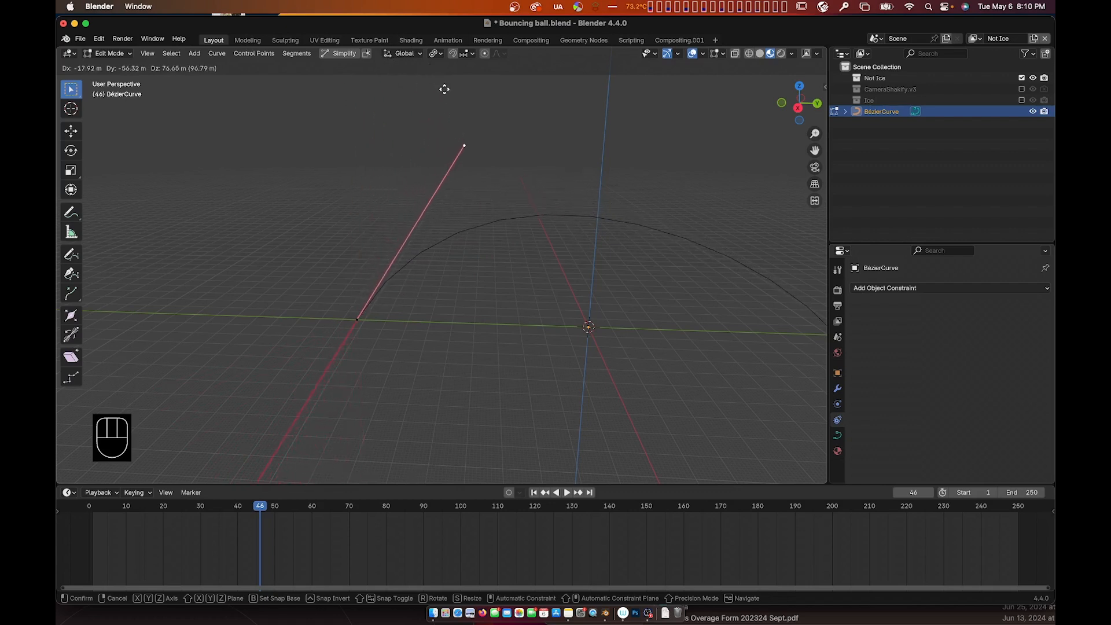
click(434, 107)
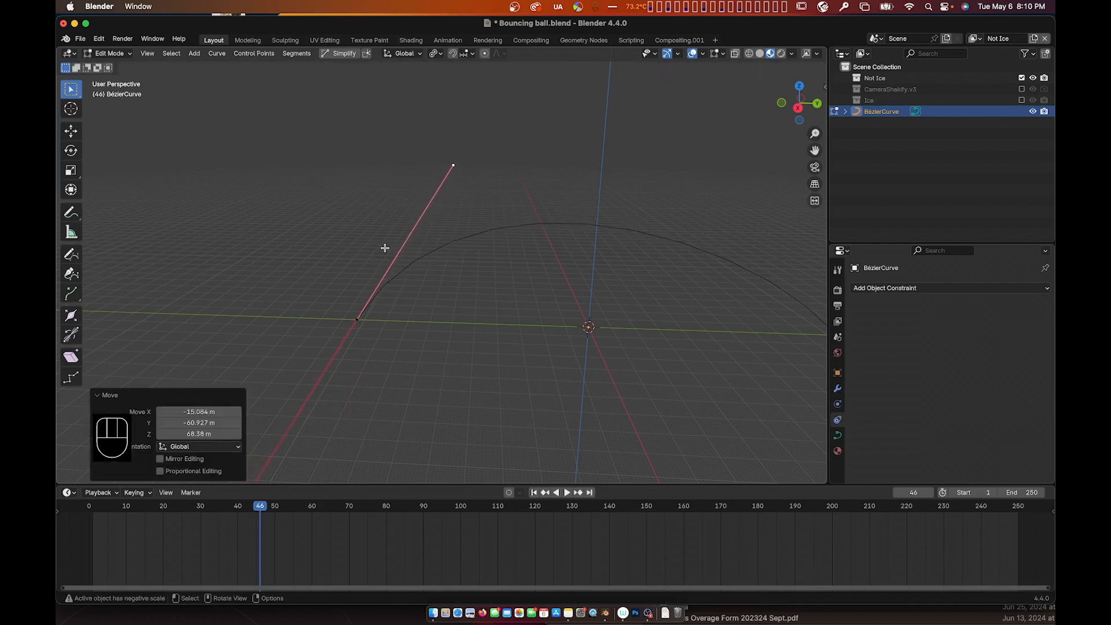
- Raise the negative-Y end control point about 80.3 m along the Z axis
click(357, 318)
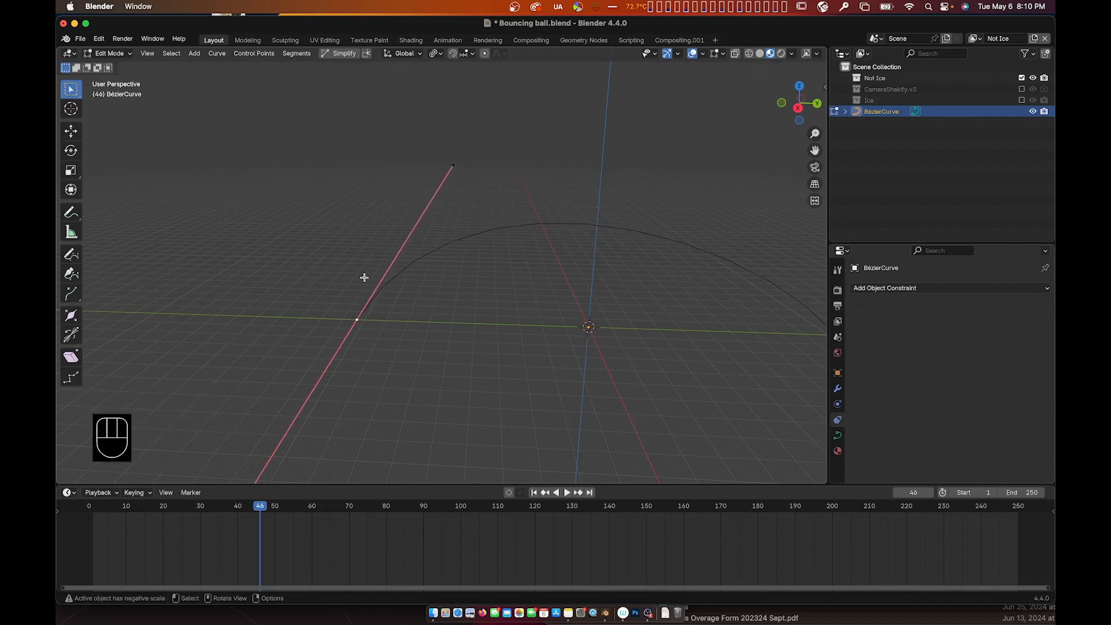
key(g)
key(z)
click(370, 104)
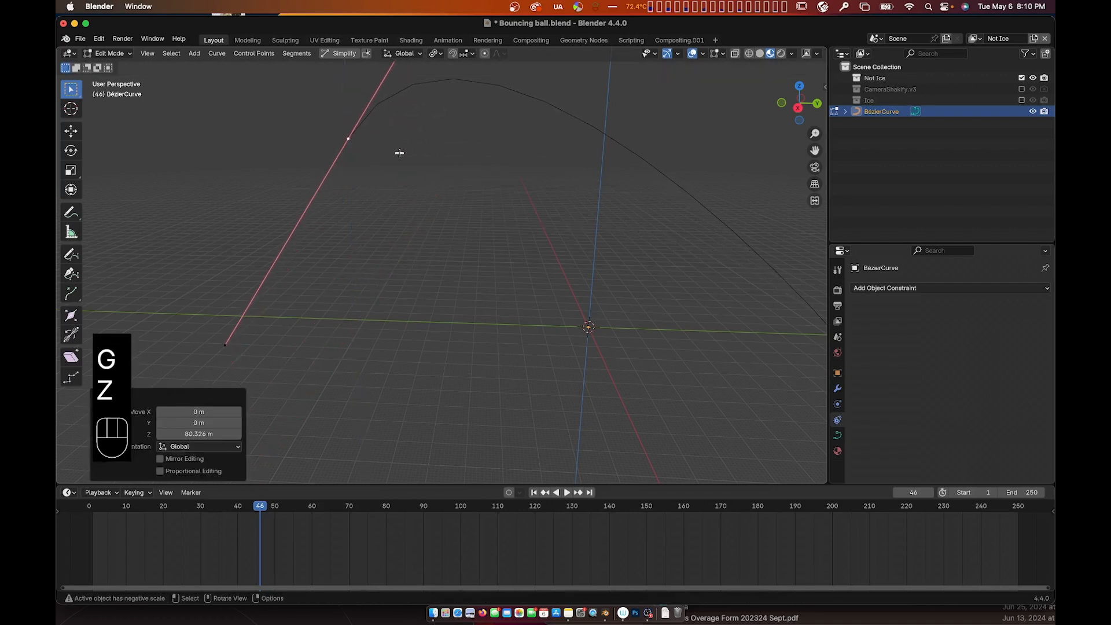
- Shift the raised control point slightly freehand to adjust the start of the arc
shift+scroll(396, 151, up, 10)
scroll(399, 153, left, 10)
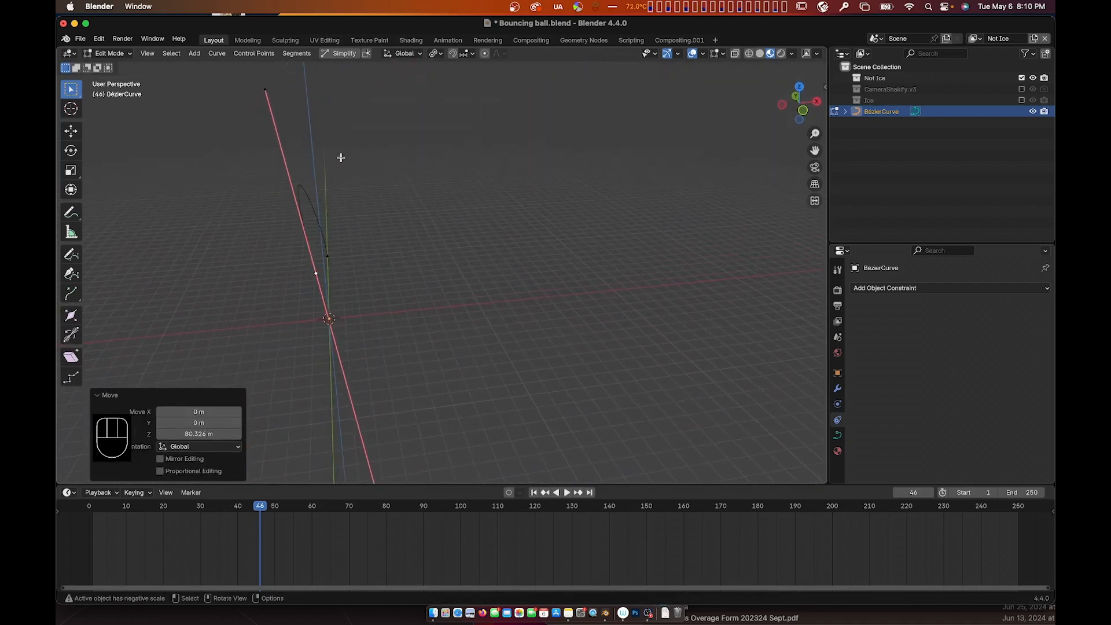
scroll(367, 163, left, 15)
scroll(420, 165, down, 5)
shift+scroll(419, 164, down, 5)
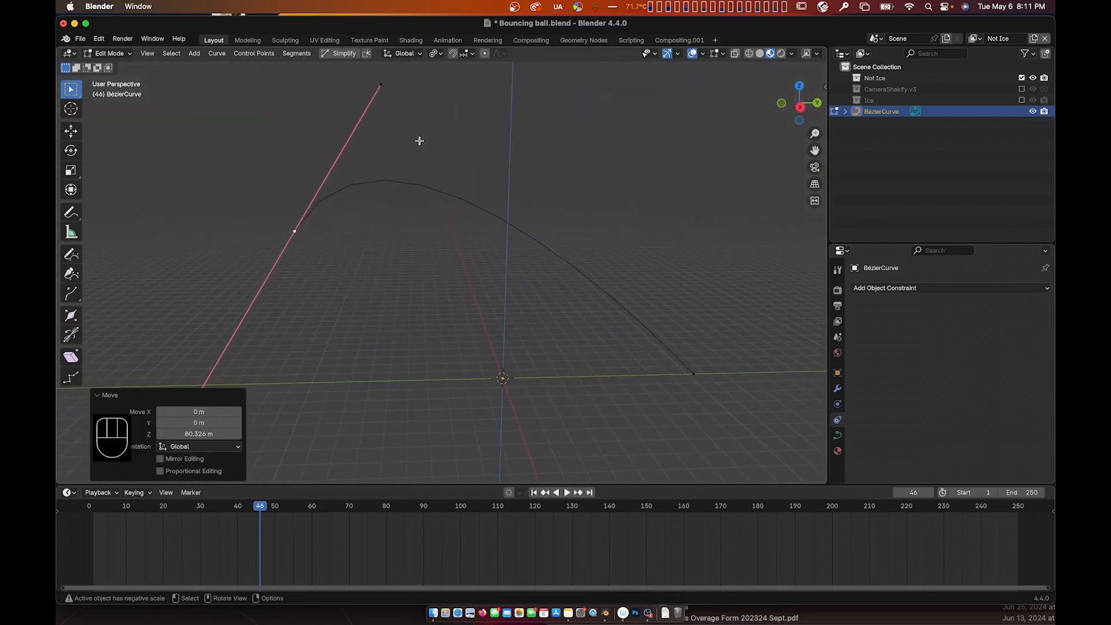
key(g)
click(340, 163)
shift+scroll(436, 150, up, 5)
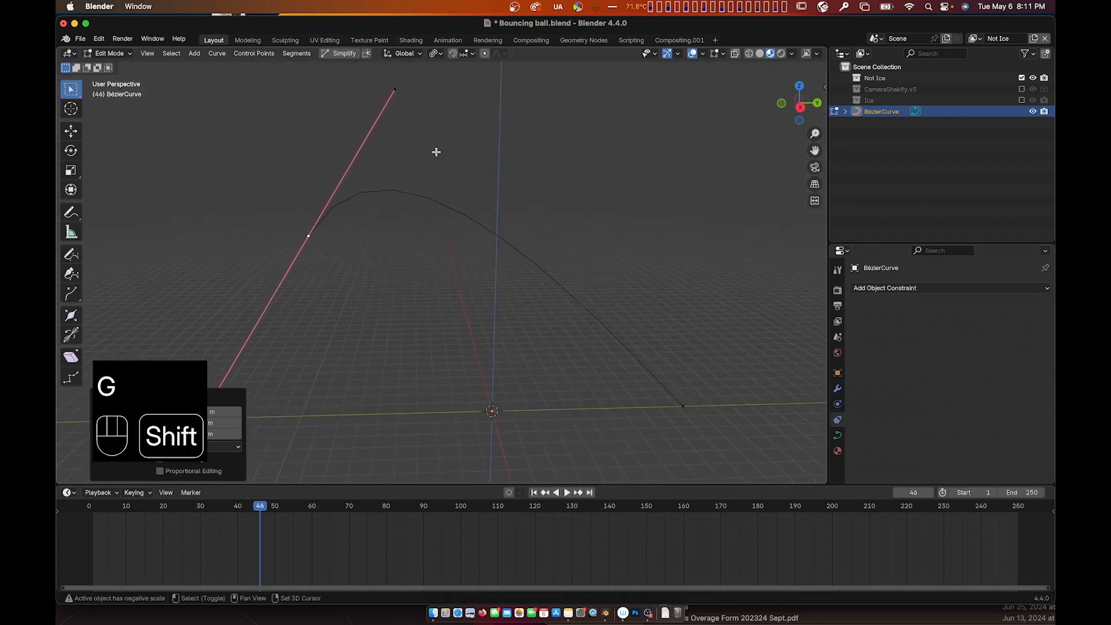
- Lower the raised point's inner handle to flatten the arc's start, and move the point closer to the origin along Y
key(g)
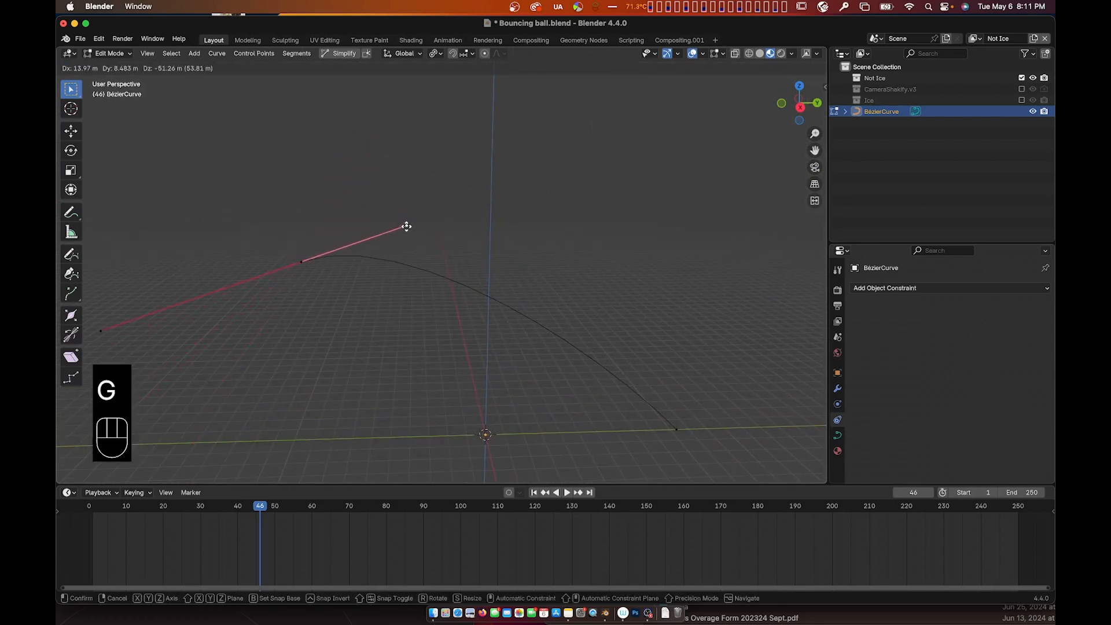
click(418, 226)
click(301, 261)
key(g)
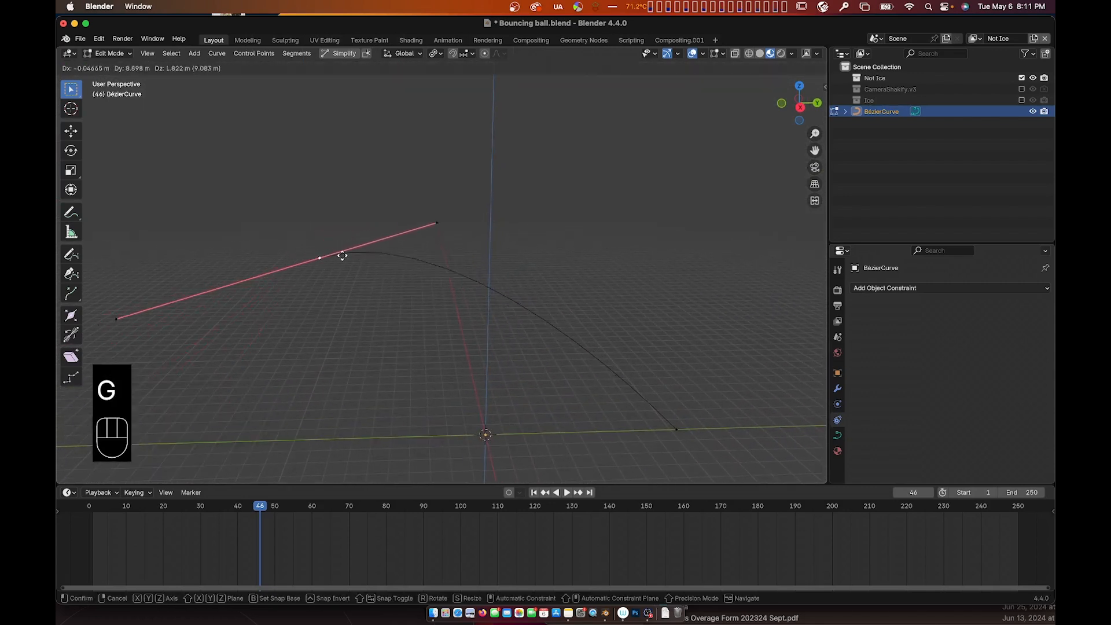
click(426, 253)
shift+scroll(544, 250, right, 5)
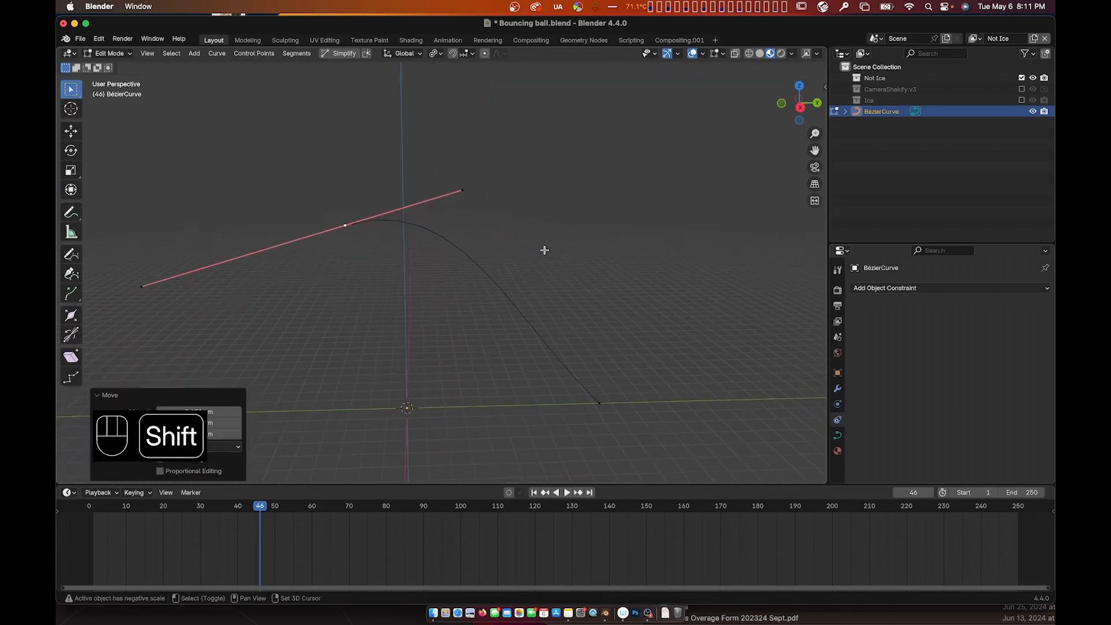
- Move the upper handle of the ground-level end point about 41.8 m in Y and 9 m in Z to steepen the descent
click(526, 377)
click(428, 286)
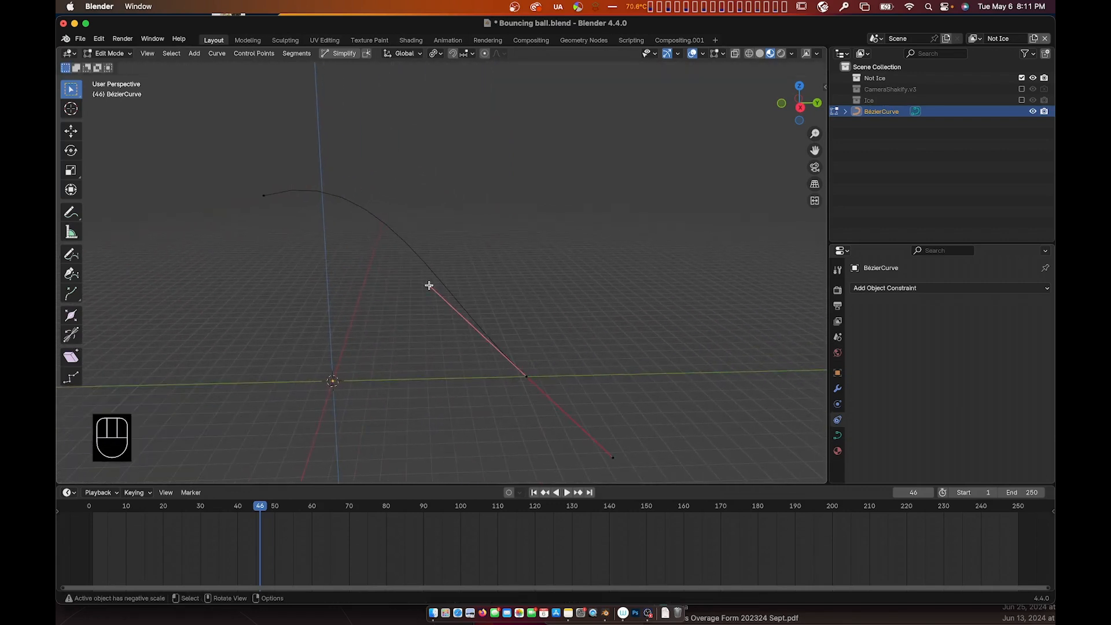
key(g)
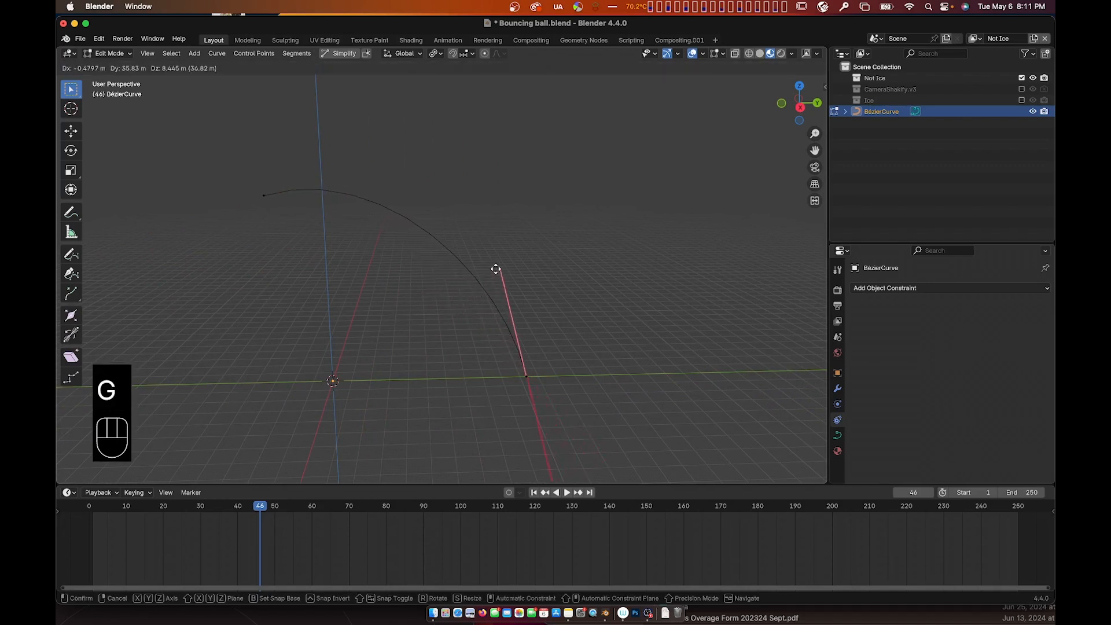
click(507, 268)
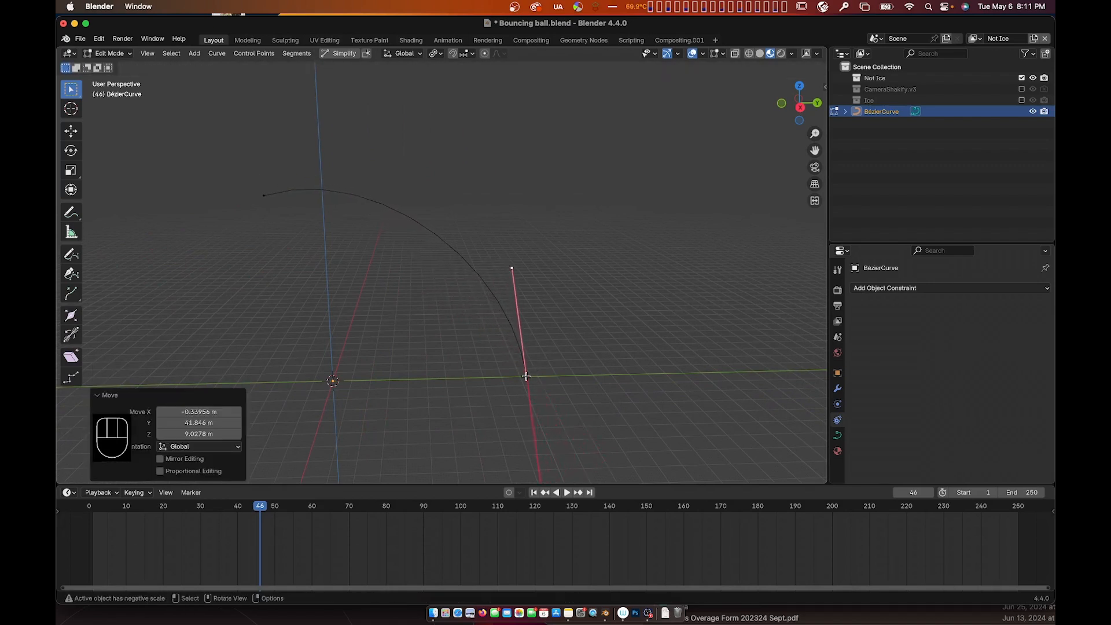
- Extrude a new control point from the curve's ground-level end, about 142.7 m along the Y axis
shift+scroll(546, 343, right, 5)
shift+scroll(546, 343, up, 3)
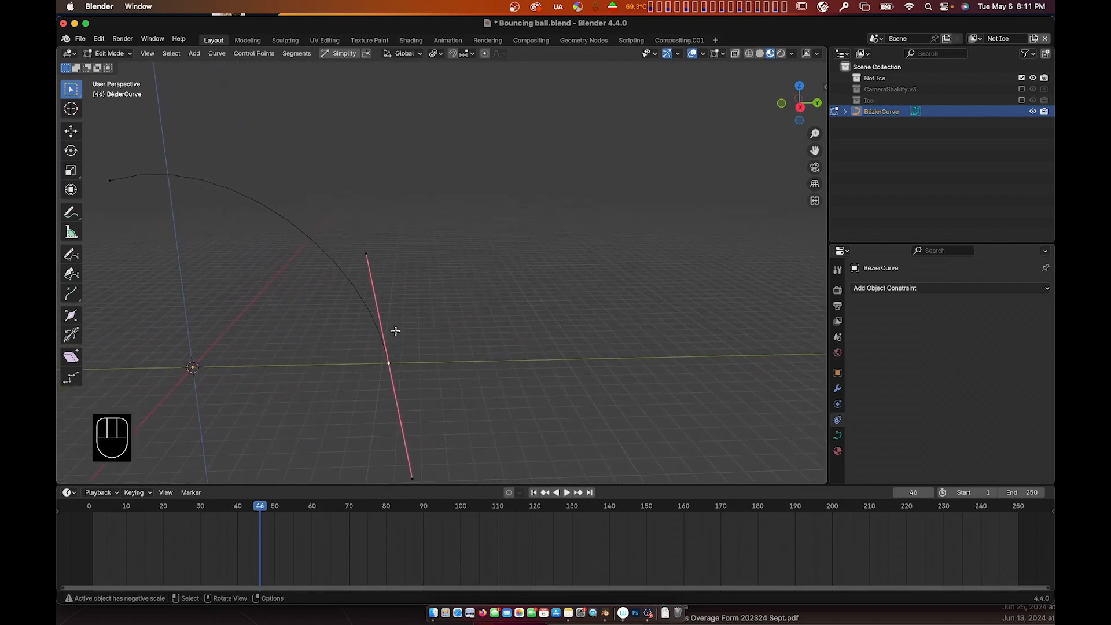
key(e)
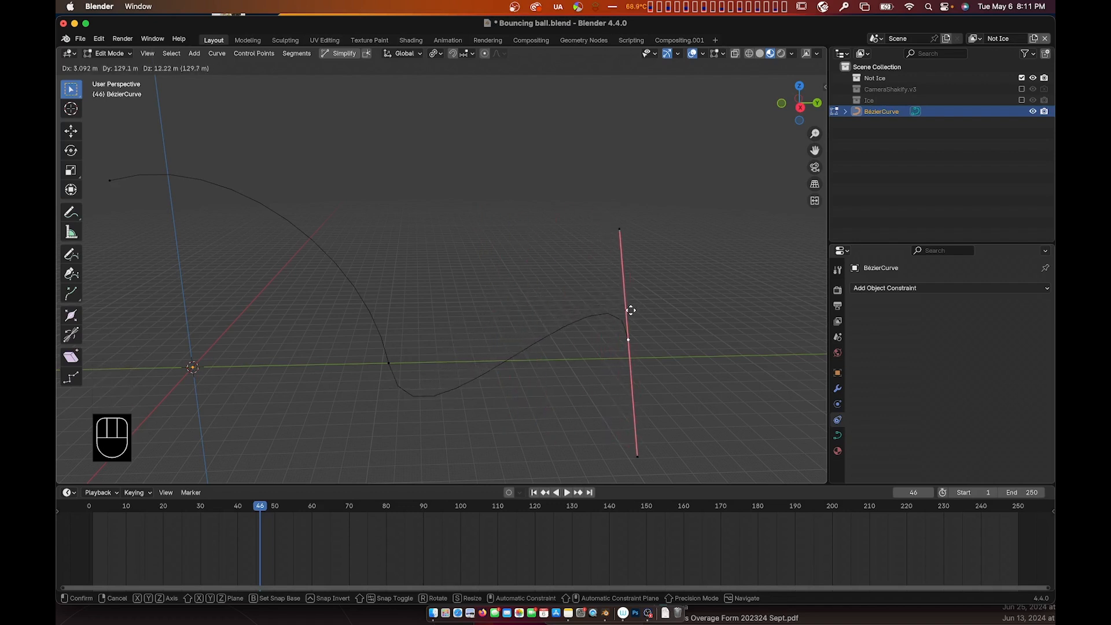
key(y)
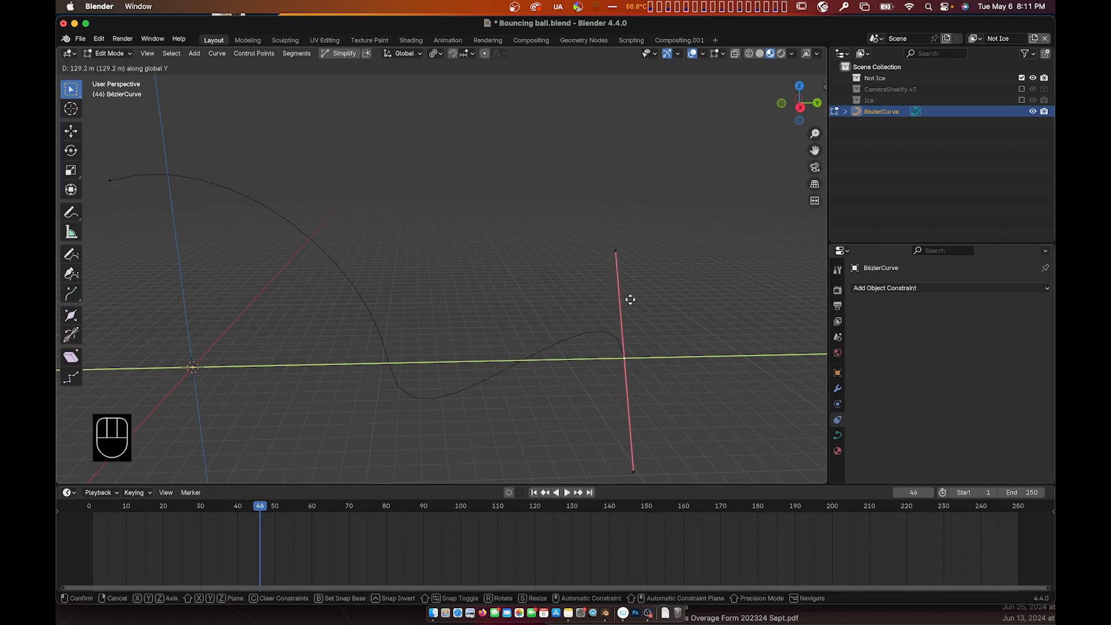
click(653, 294)
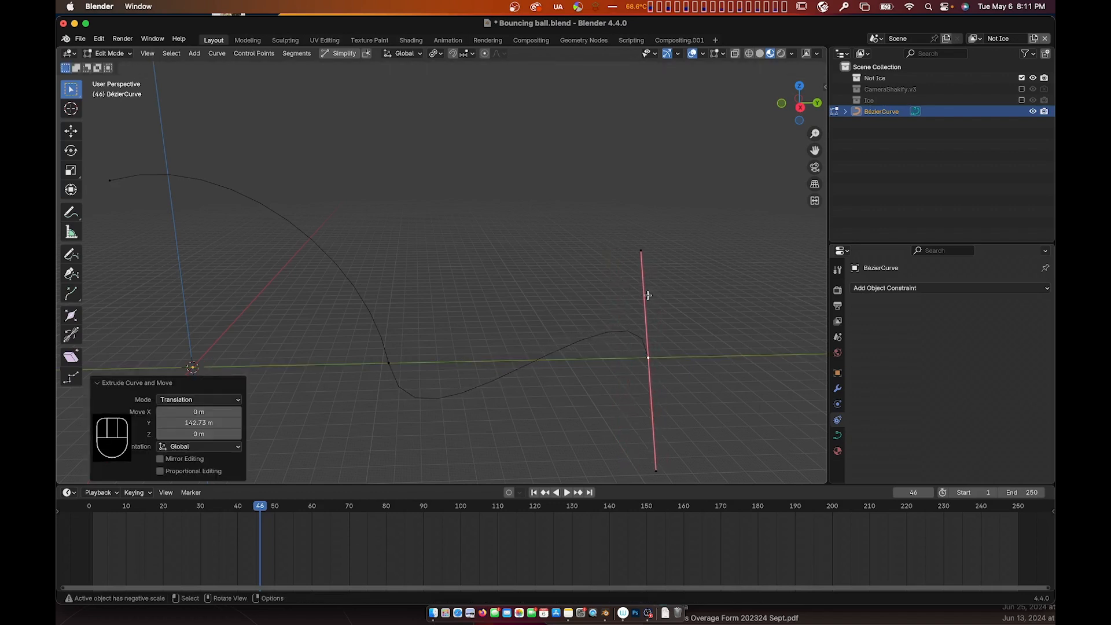
- Move the upper handle of the middle ground-level point about 68.2 m down in Z and 9 m in Y to raise the second arc
shift+scroll(398, 351, left, 1)
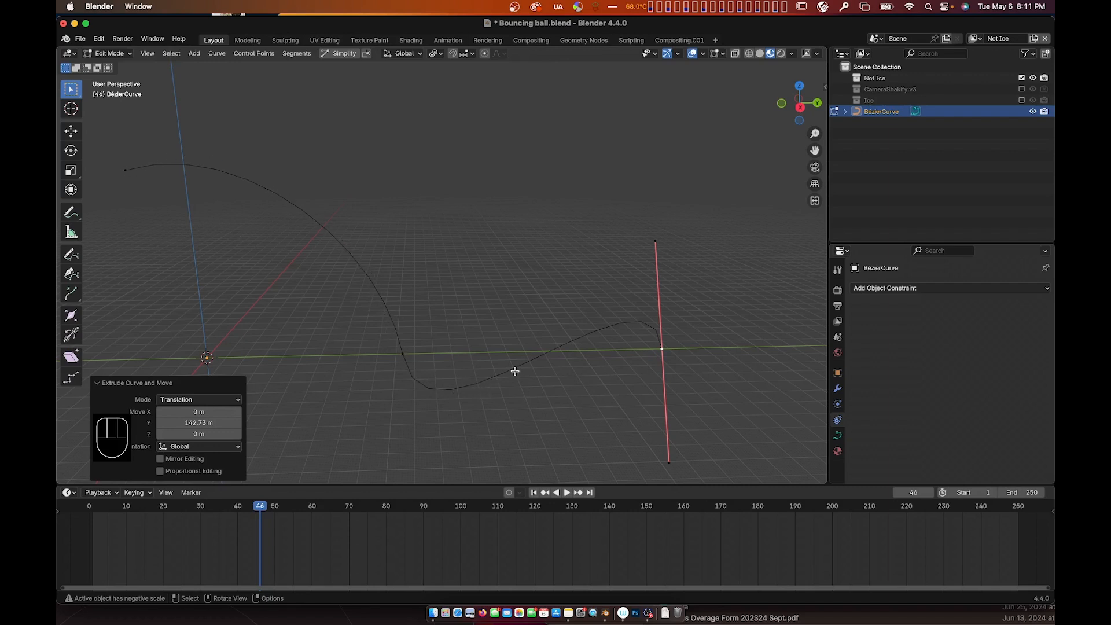
click(404, 354)
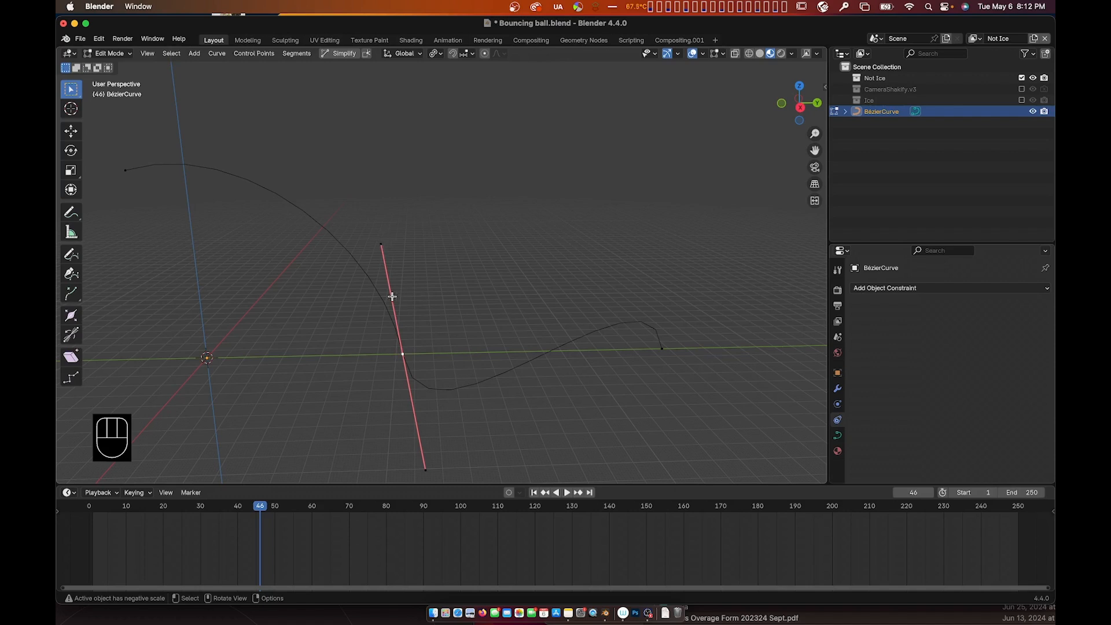
click(381, 244)
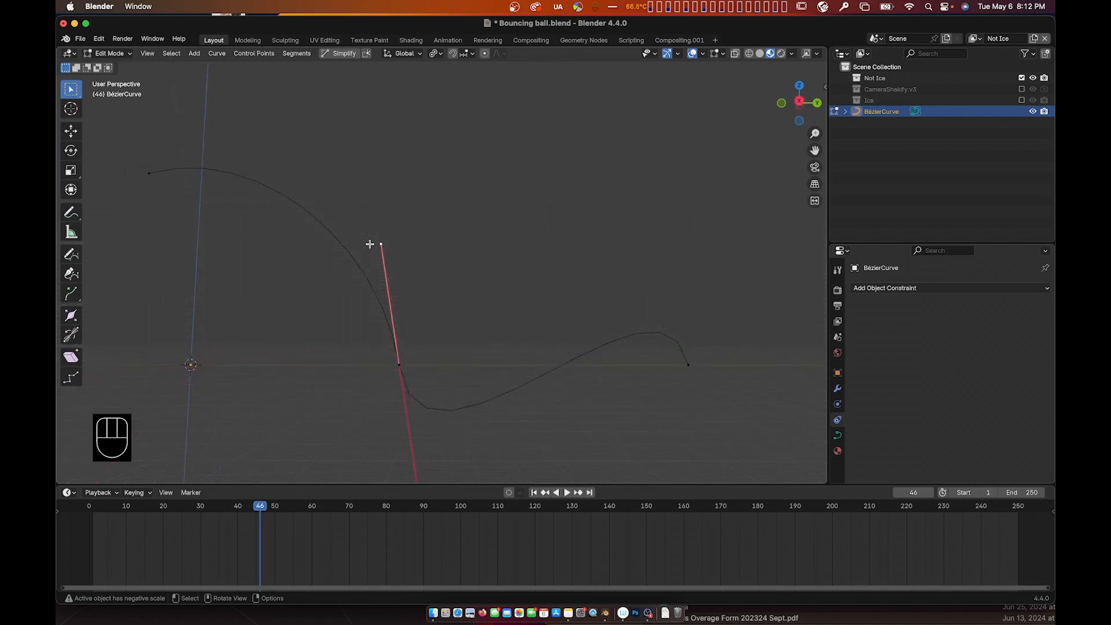
key(g)
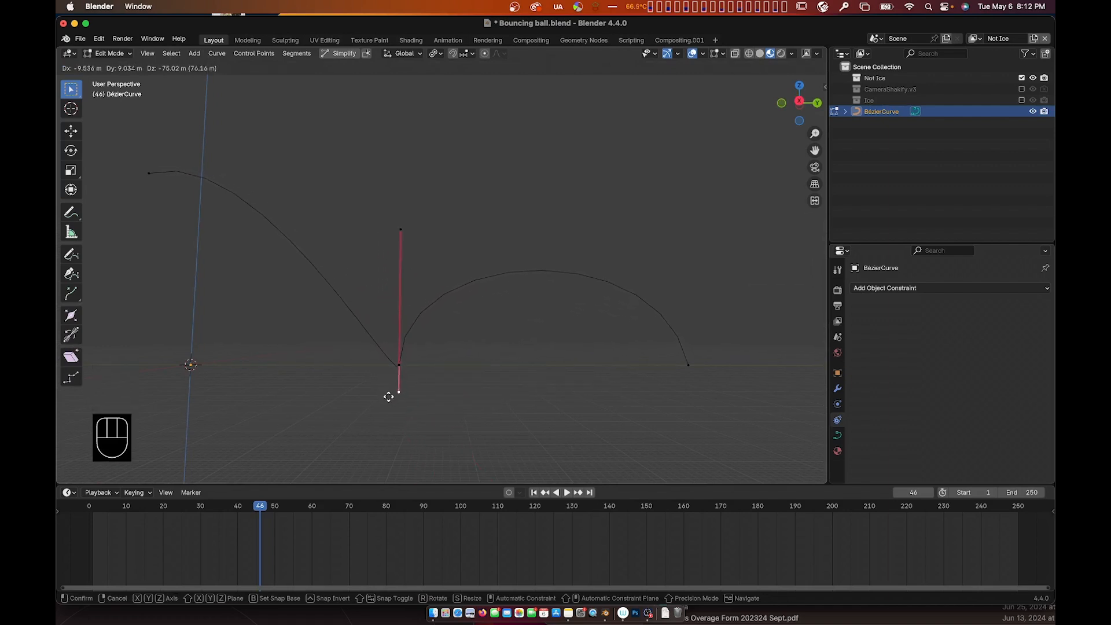
click(389, 381)
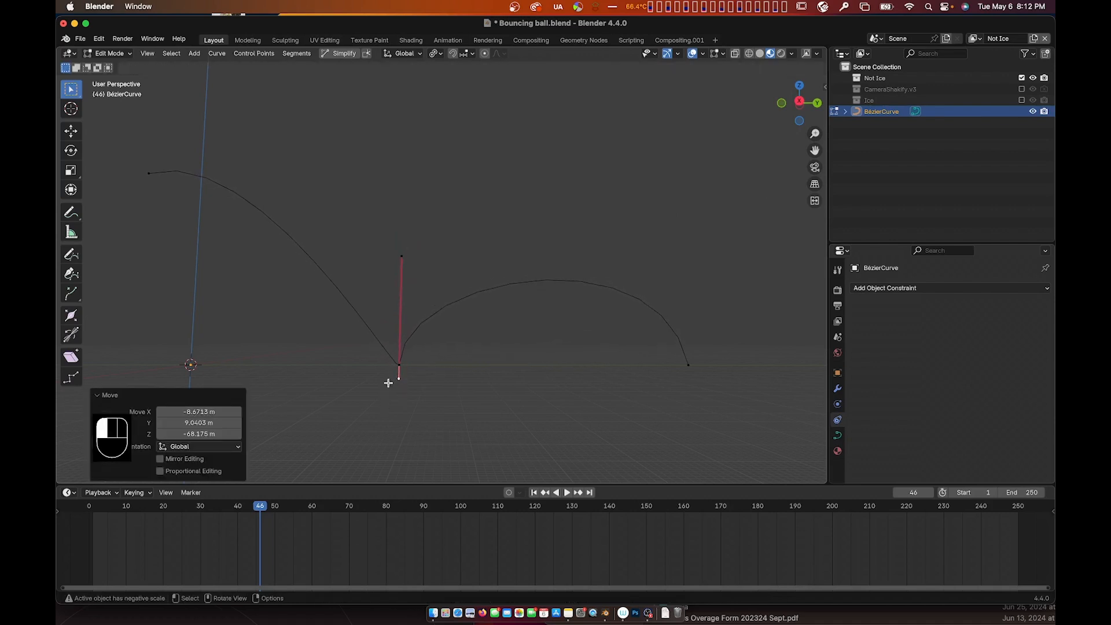
- Move the upper handle of the curve's far end point about 11 m back in Y and 19 m up in Z
click(686, 364)
click(661, 244)
key(g)
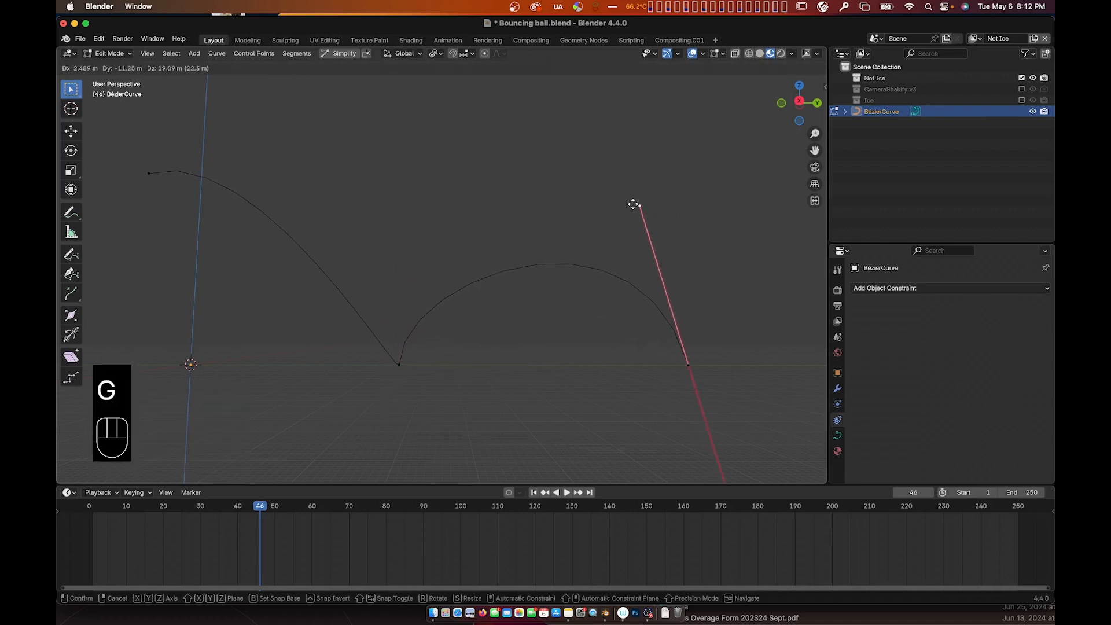
click(637, 205)
- Move the inner handle of the raised start point about 62.5 m along Y and 5.2 m down in Z to round the first arc
click(399, 365)
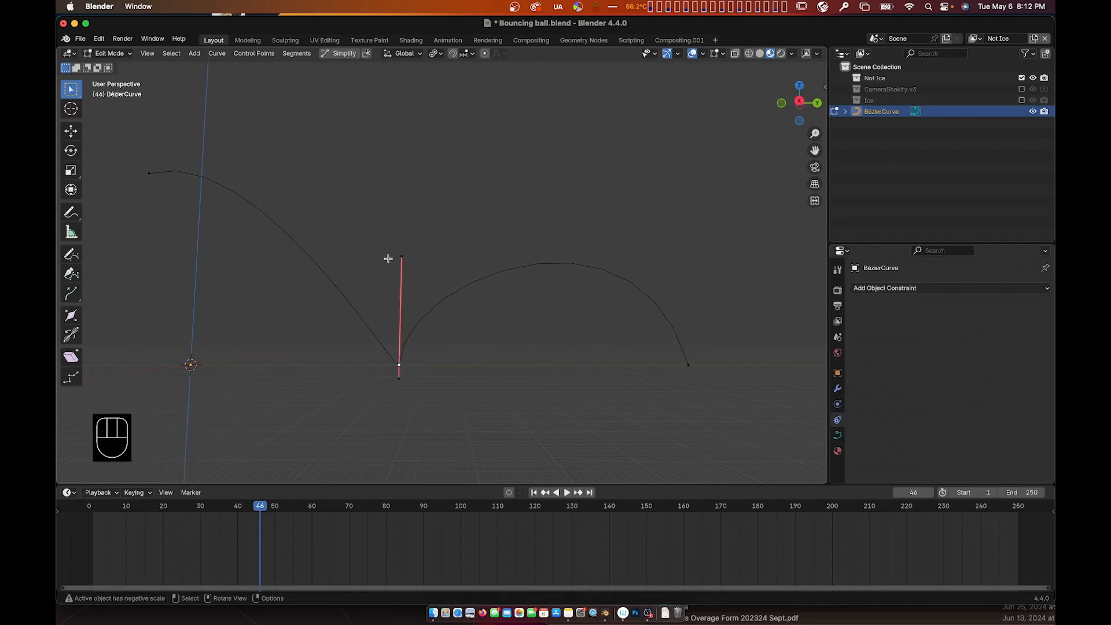
click(153, 176)
click(256, 143)
key(g)
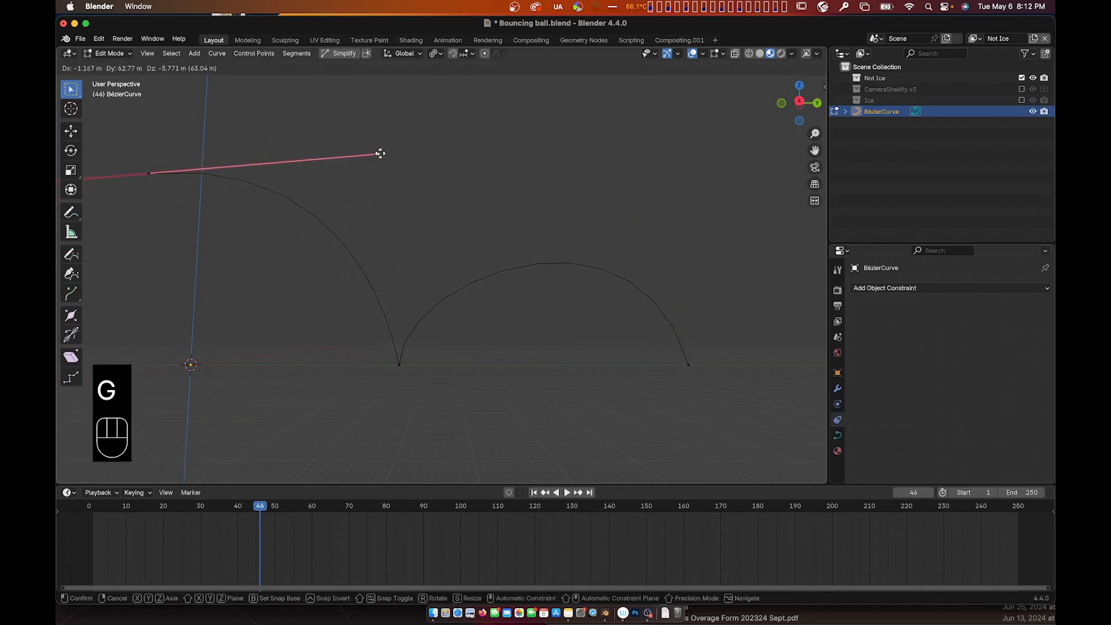
click(380, 154)
- Move the second arc's handle at the middle ground point about -55.9 m in X, 17 m in Y and 7.3 m in Z to align it with the path
scroll(455, 185, left, 10)
scroll(456, 185, left, 5)
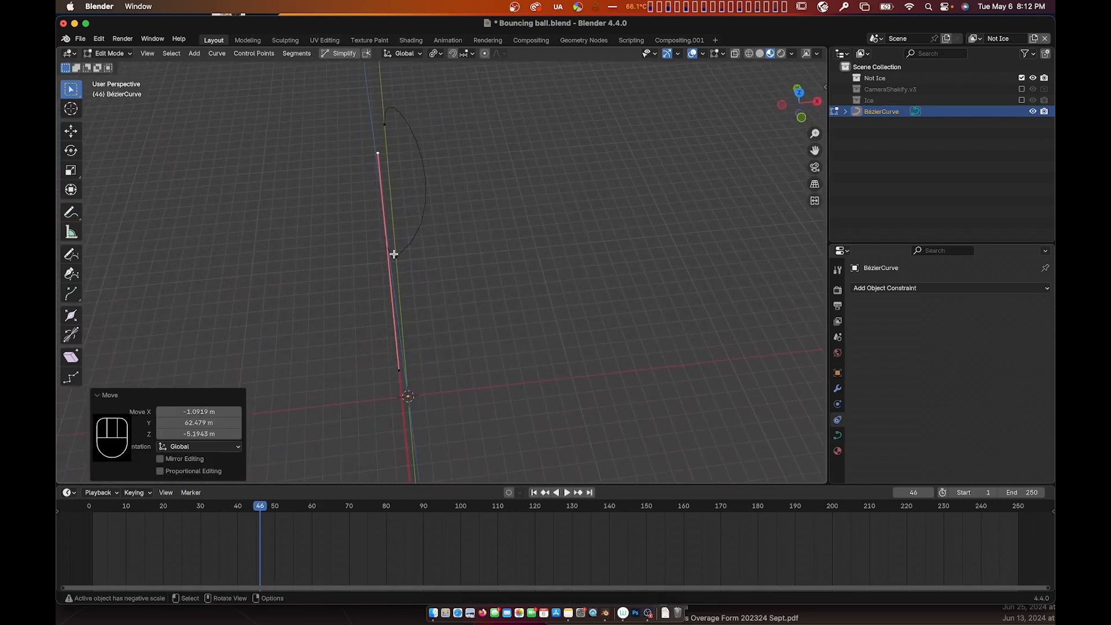
drag(394, 253, 456, 206)
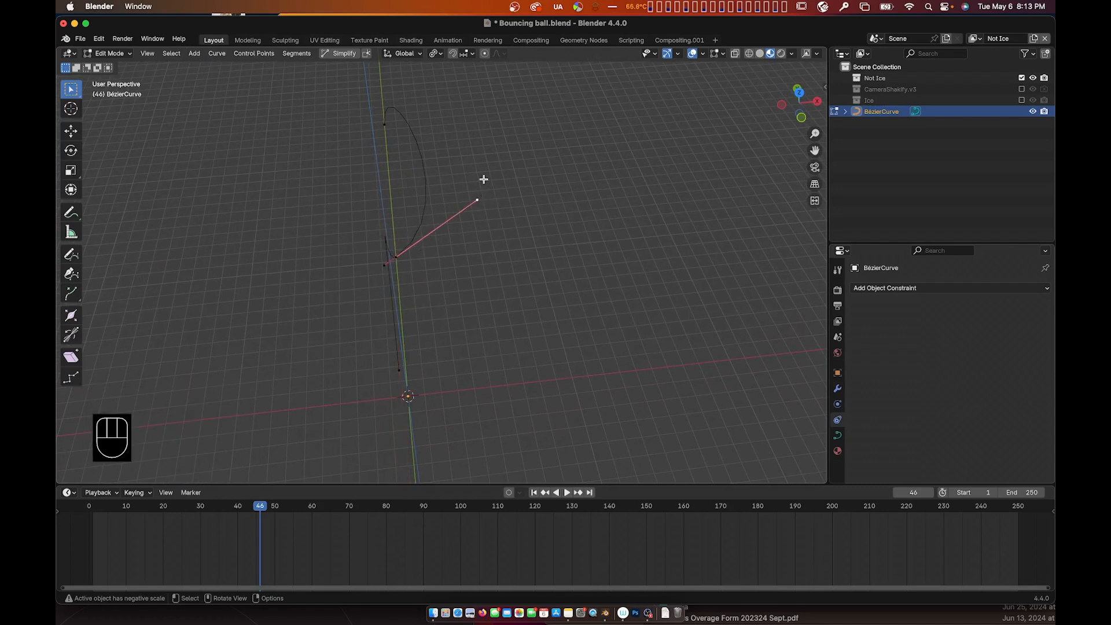
key(g)
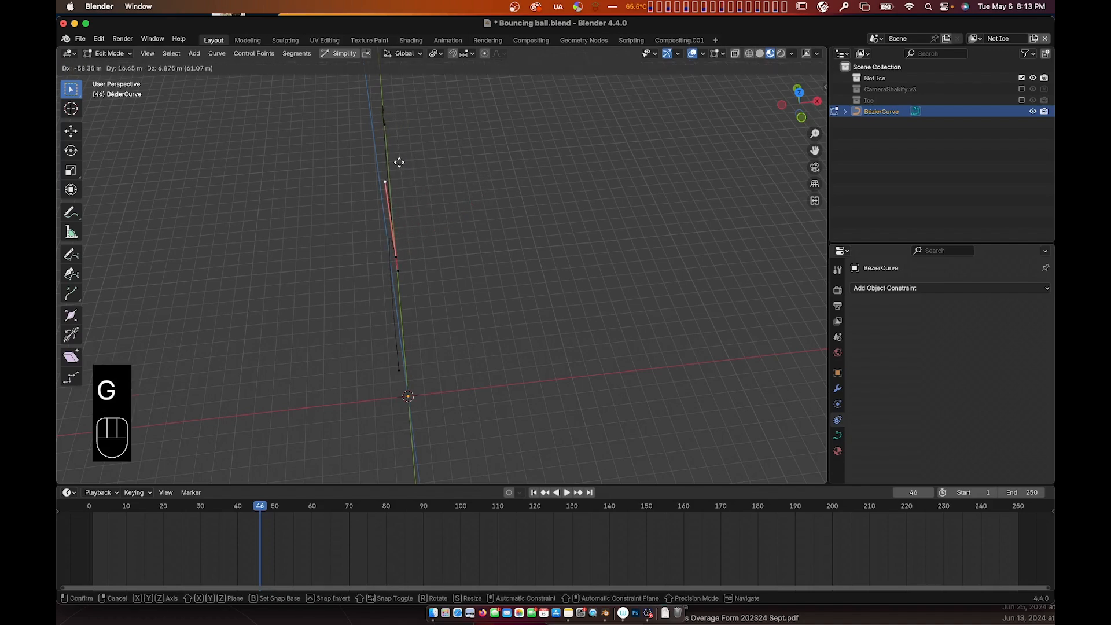
click(402, 162)
- Extrude a new control point from the second arc's ground-level end, about 106 m along the Y axis
scroll(446, 164, right, 10)
scroll(445, 164, down, 5)
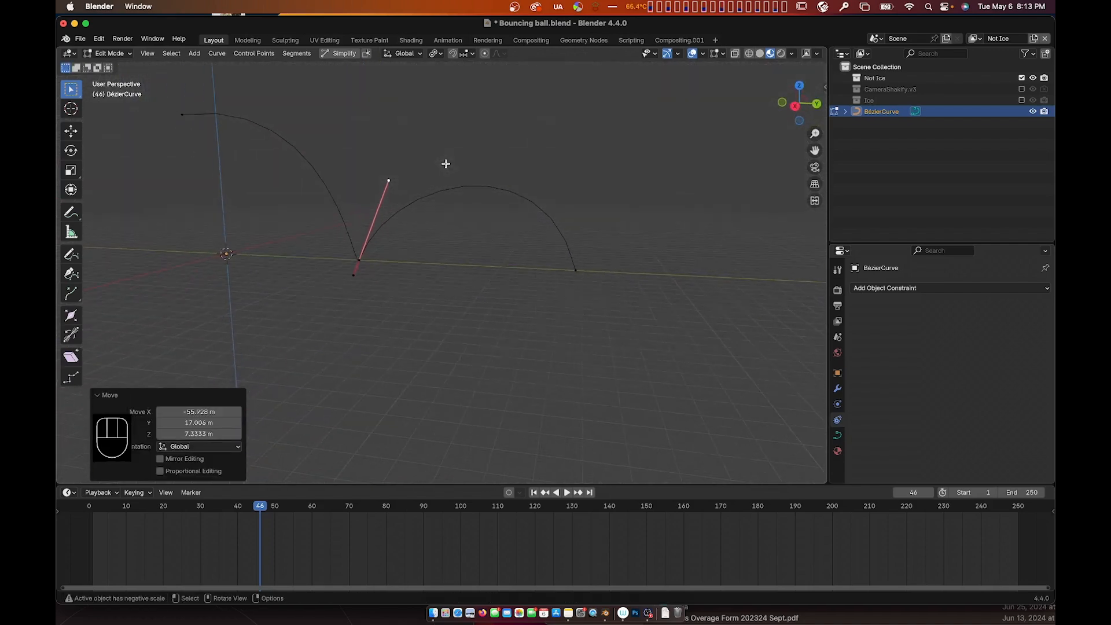
scroll(445, 164, up, 3)
scroll(445, 164, left, 2)
shift+scroll(442, 165, right, 3)
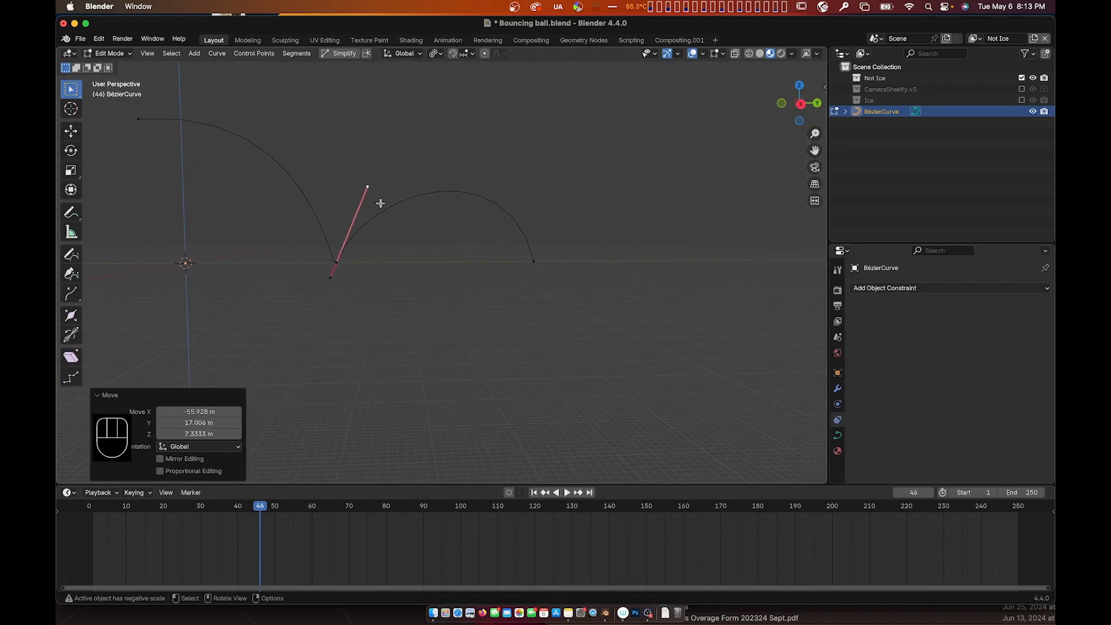
click(535, 264)
shift+scroll(557, 221, right, 5)
shift+scroll(557, 221, up, 1)
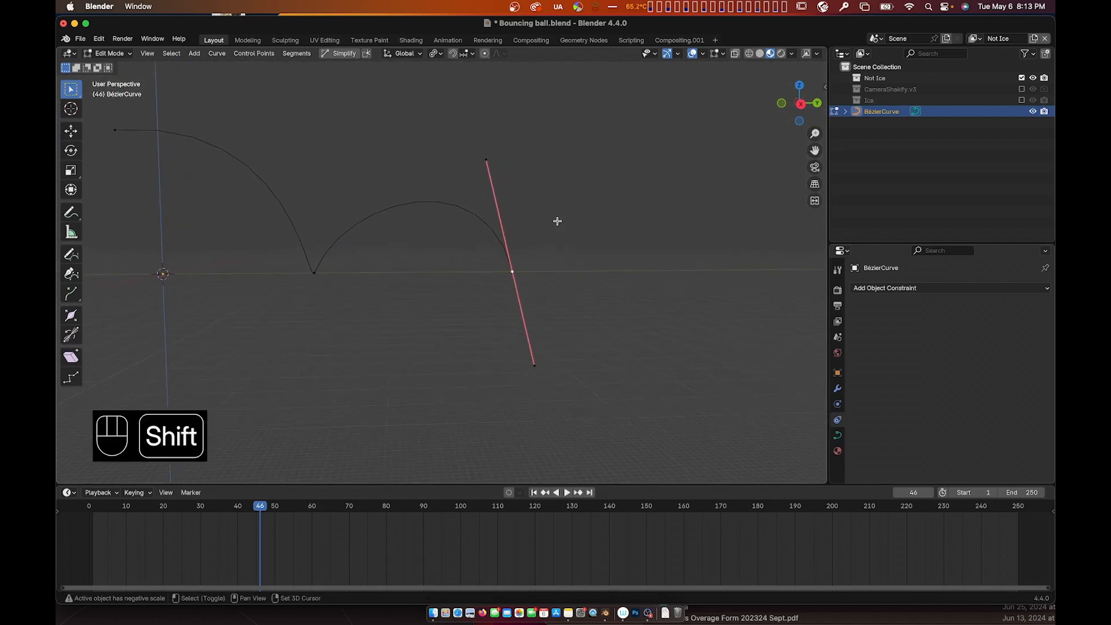
shift+scroll(557, 221, left, 2)
shift+scroll(557, 221, right, 3)
shift+scroll(557, 221, up, 1)
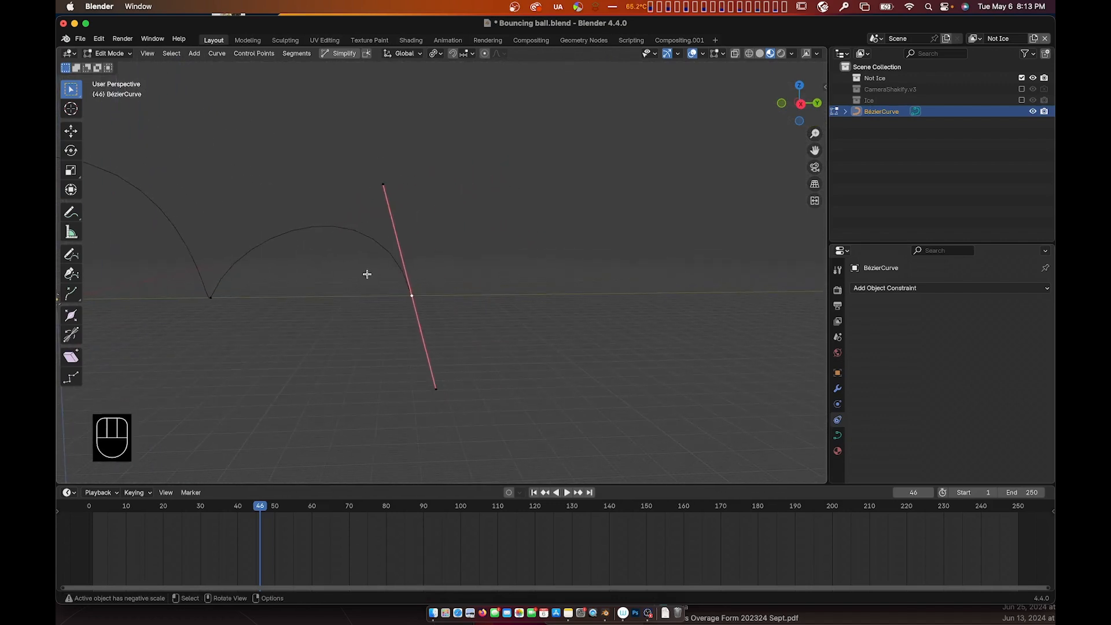
key(e)
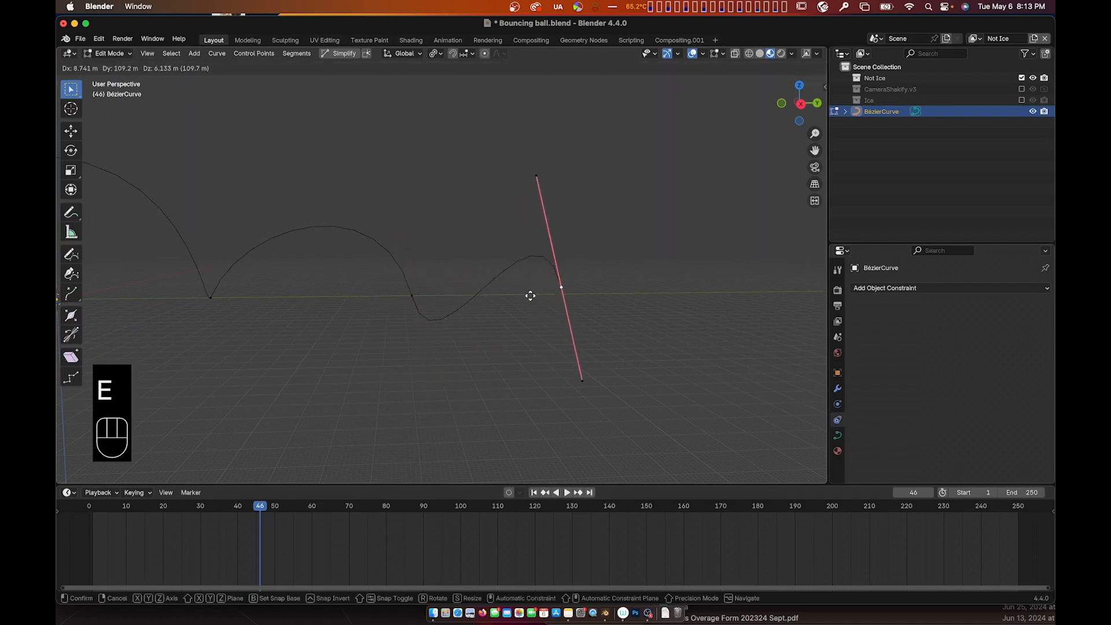
key(y)
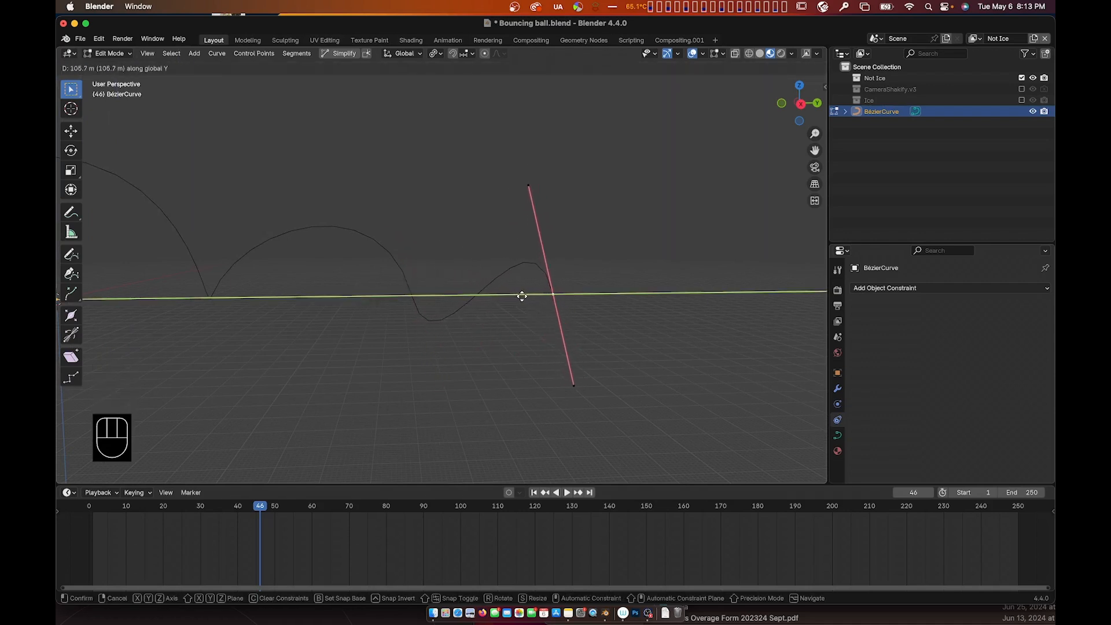
click(524, 295)
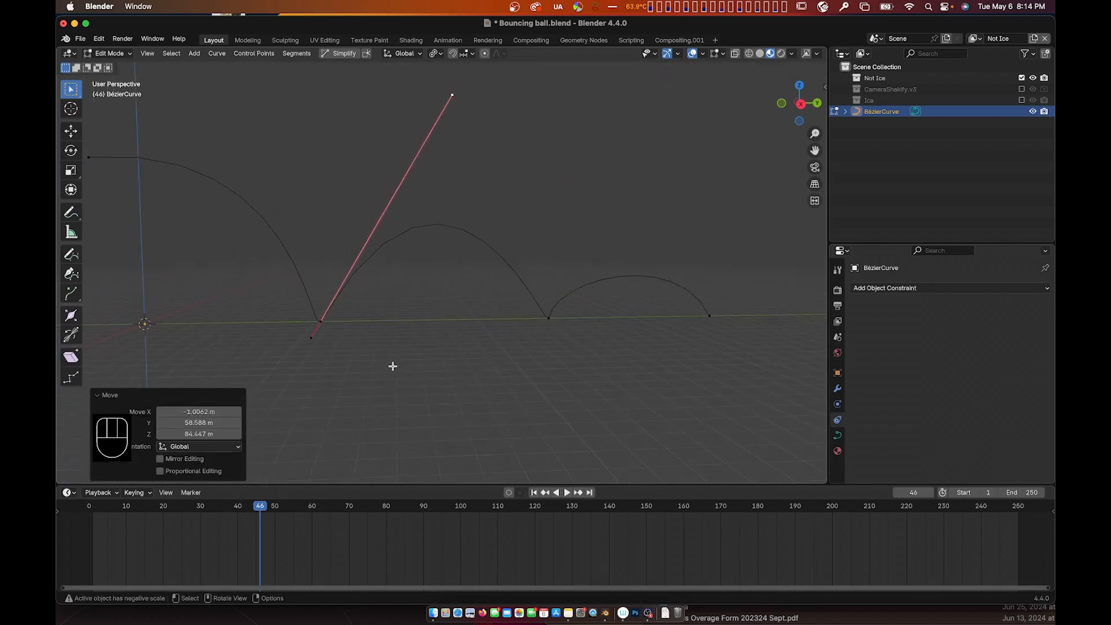
- Return the finished three-arc curve to Object Mode and deselect it
shift+scroll(392, 366, left, 2)
scroll(373, 275, left, 10)
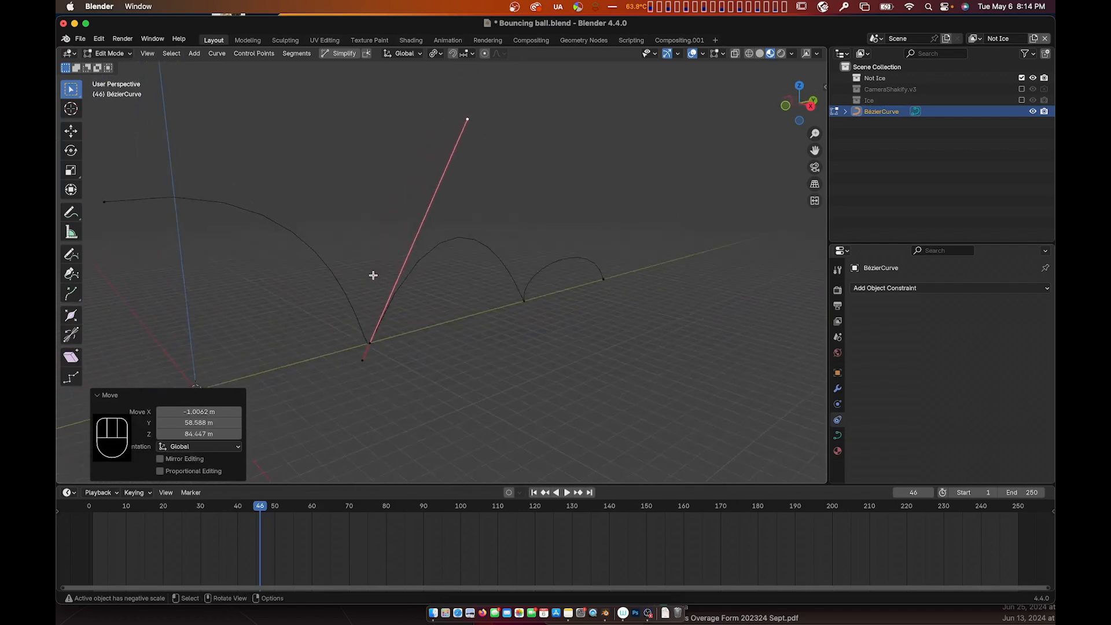
scroll(373, 275, right, 10)
shift+scroll(373, 275, right, 2)
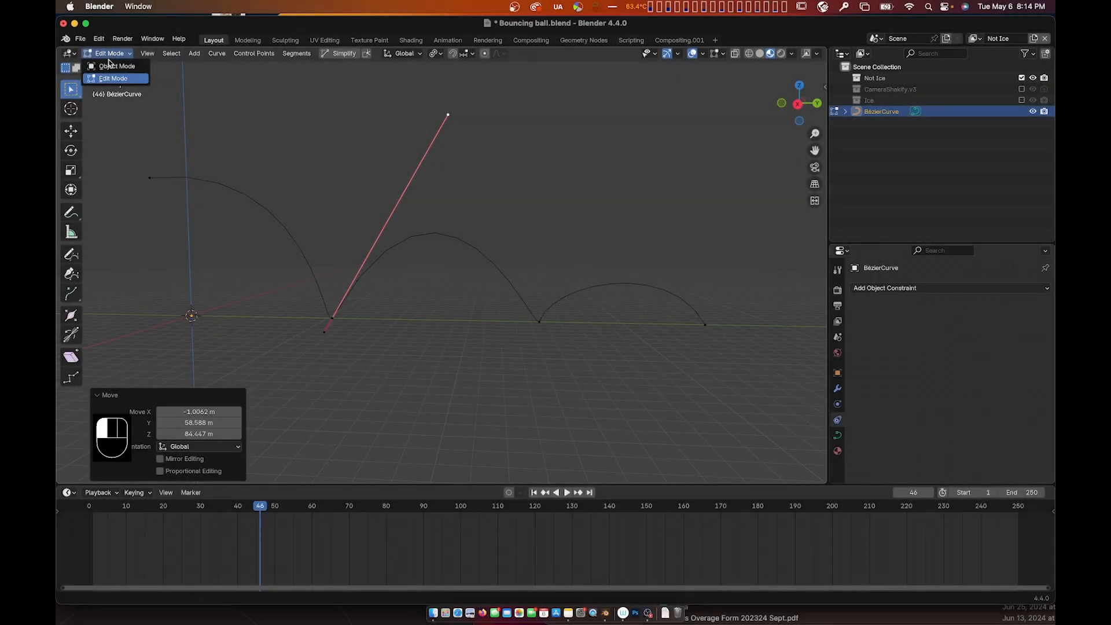
click(111, 55)
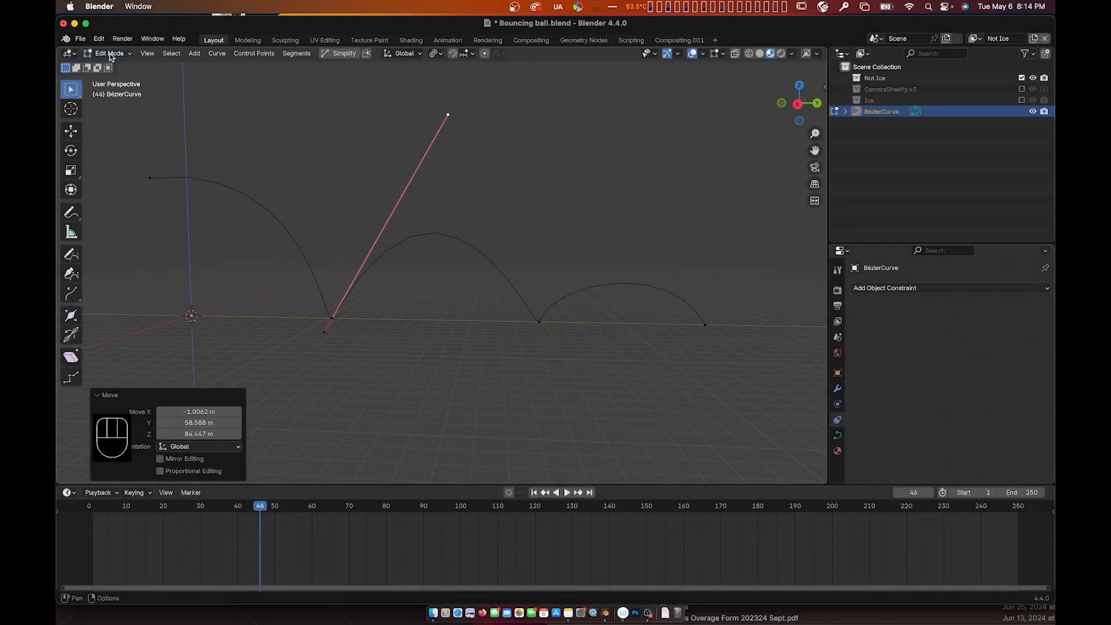
key(Tab)
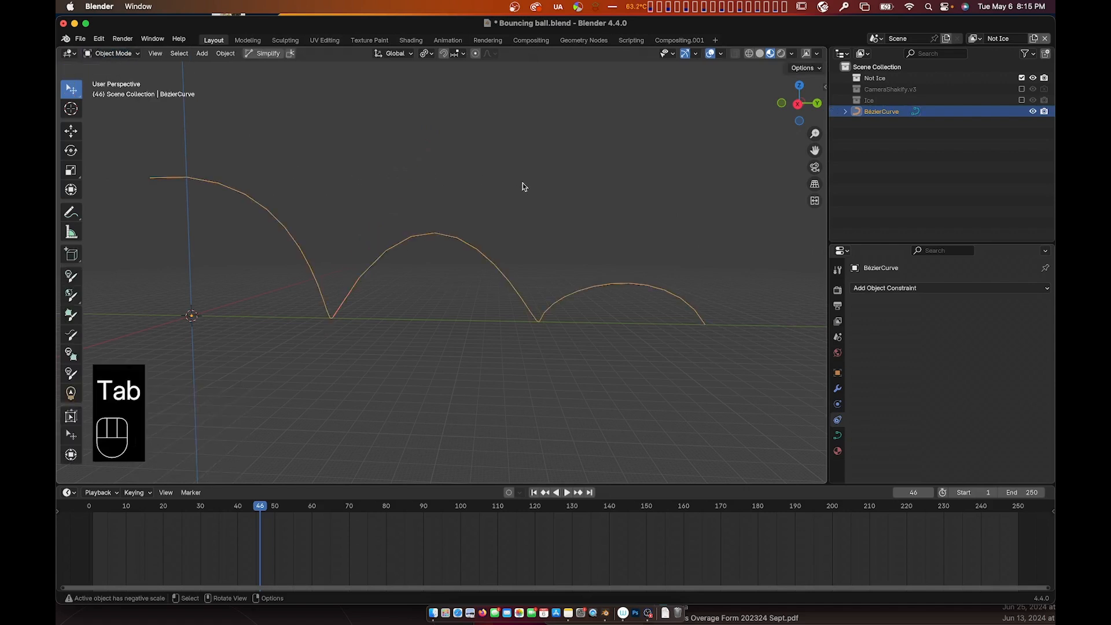
click(523, 186)
shift+scroll(524, 187, left, 1)
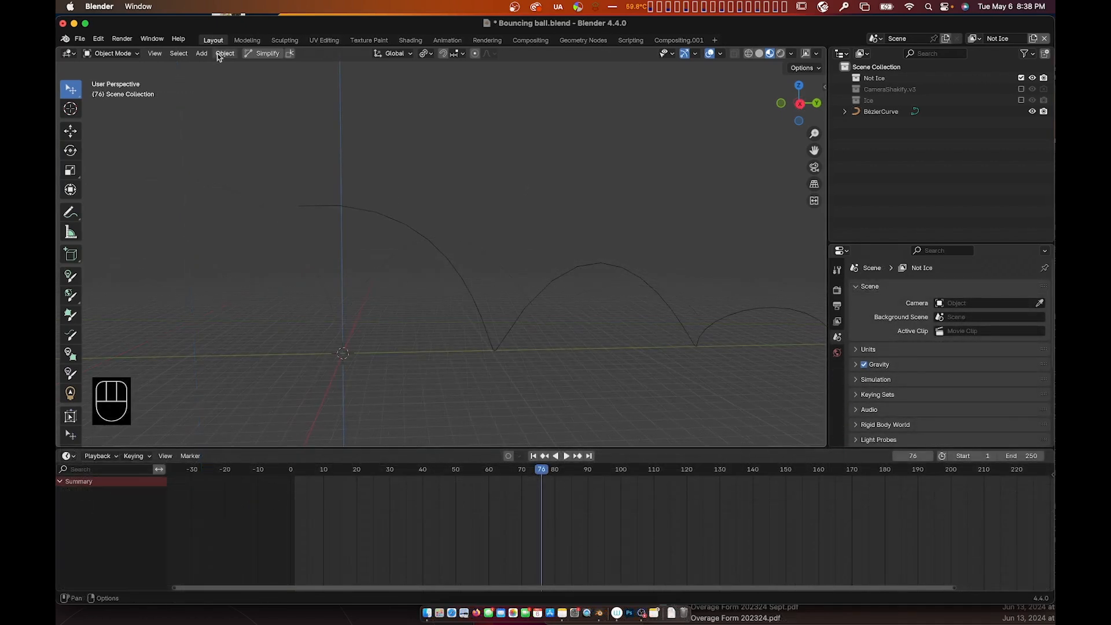
- Add a UV sphere mesh at the world origin for the ball
click(223, 54)
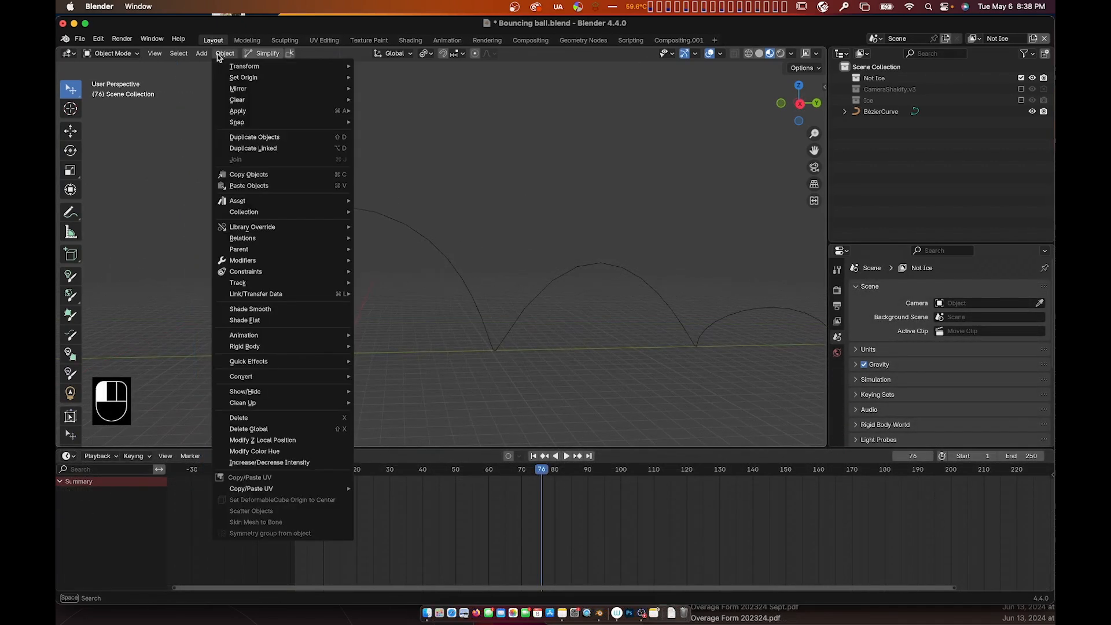
mouse_move(202, 53)
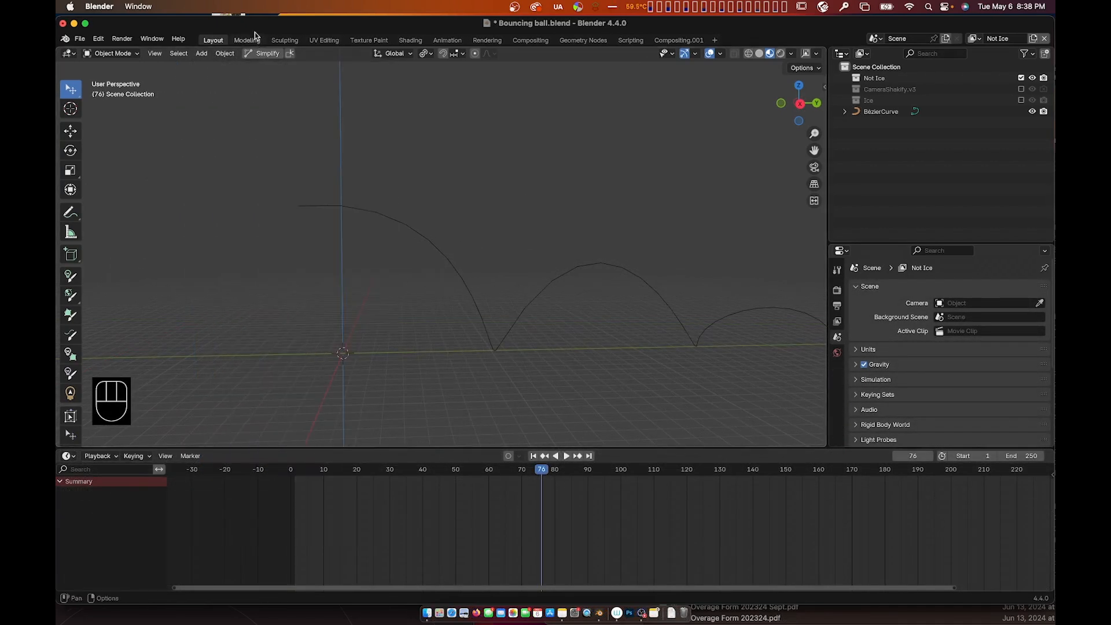
key(shift+a)
mouse_move(425, 205)
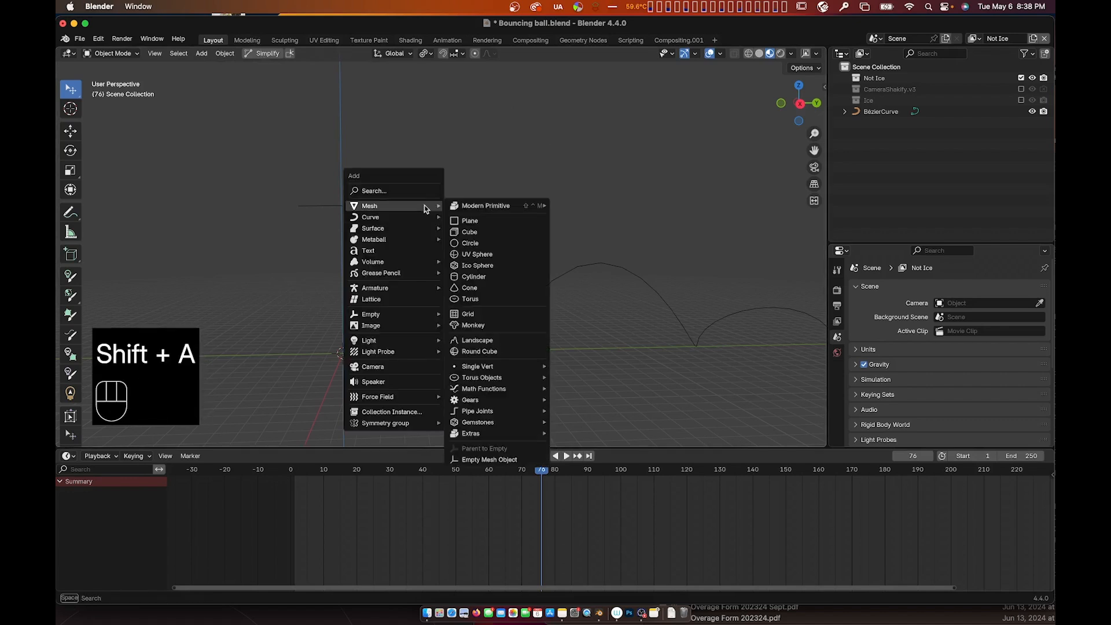
click(500, 255)
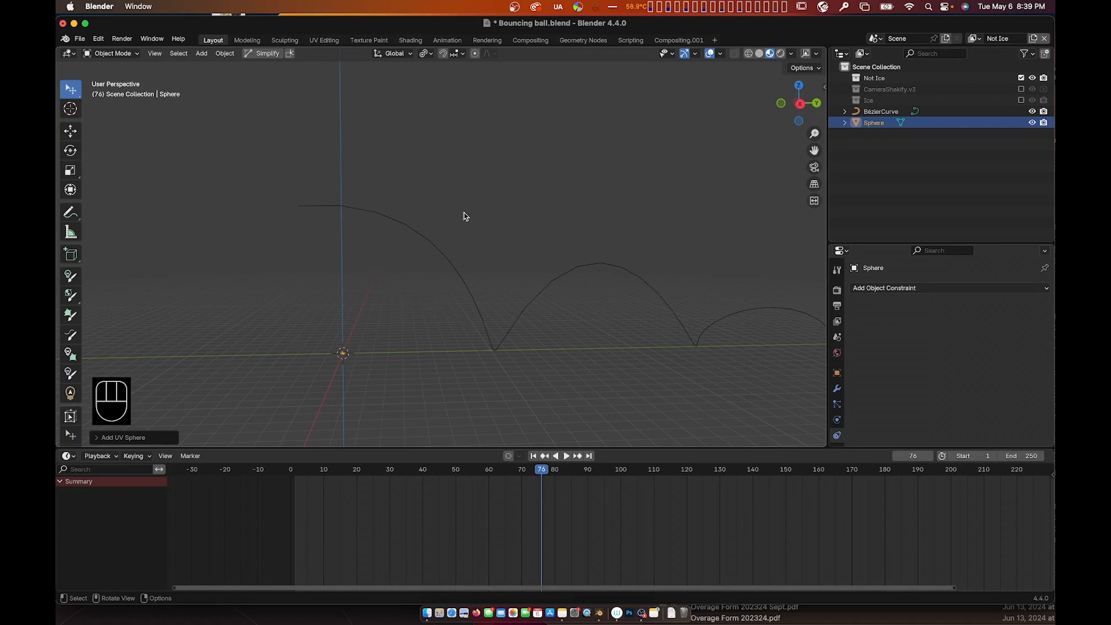
- Show the sphere's transform values and scale it uniformly to about 31.5, giving a diameter of about 63 m
key(n)
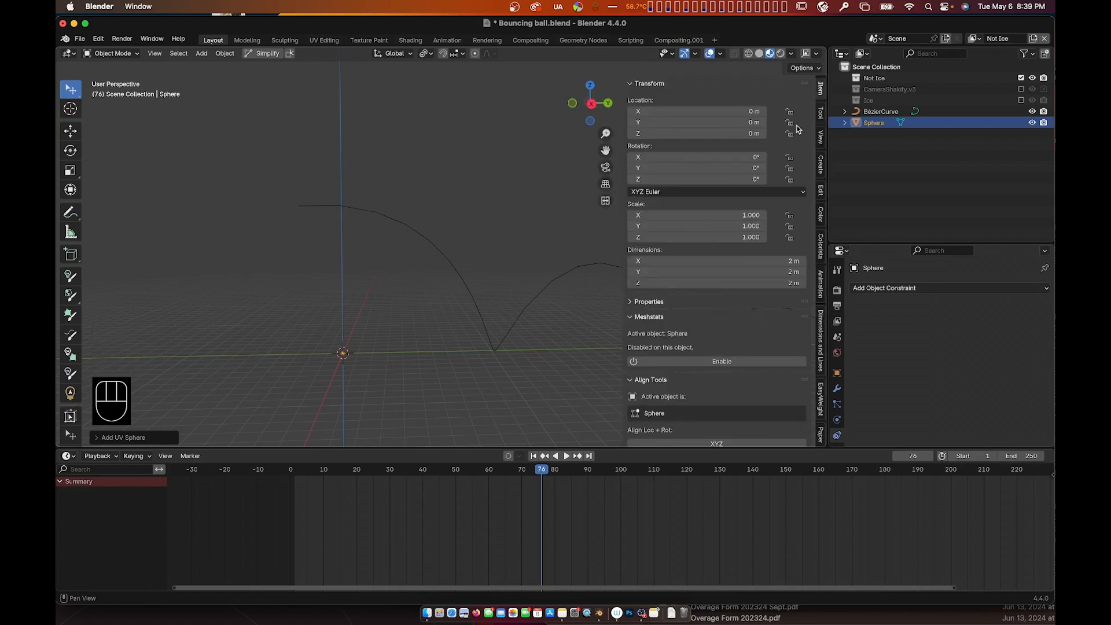
click(821, 112)
click(822, 88)
key(s)
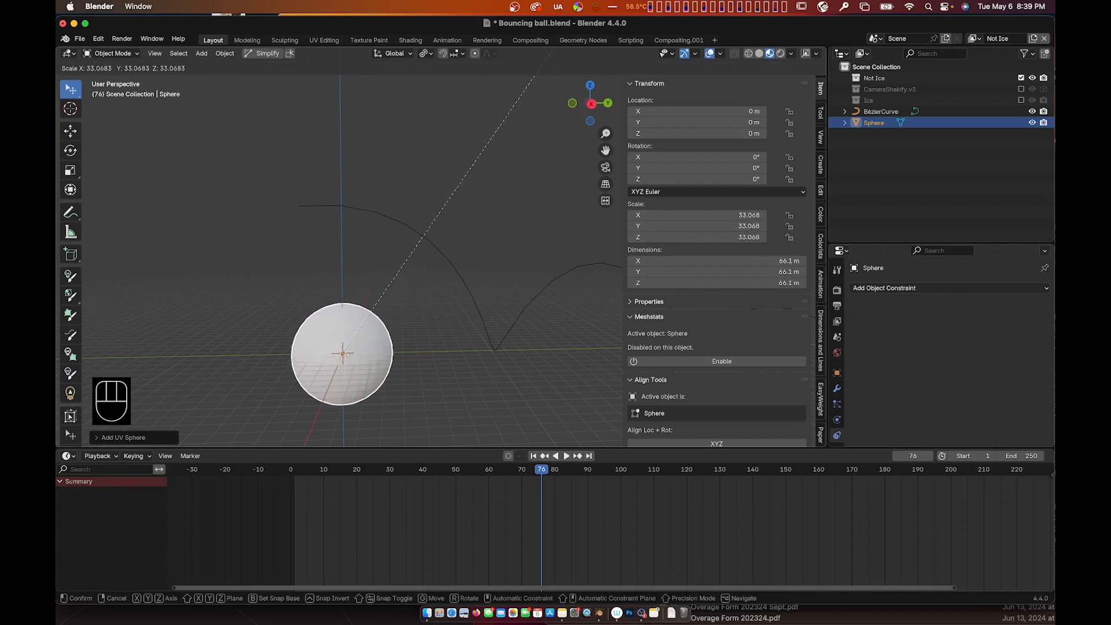
click(649, 300)
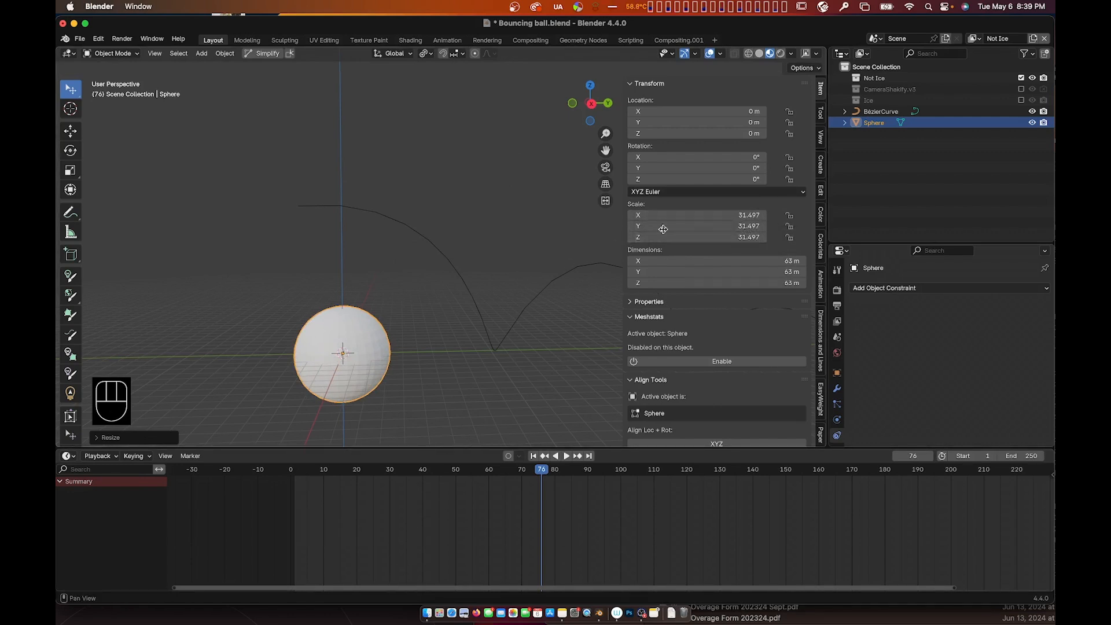
- Apply all transforms to the scaled sphere
click(365, 323)
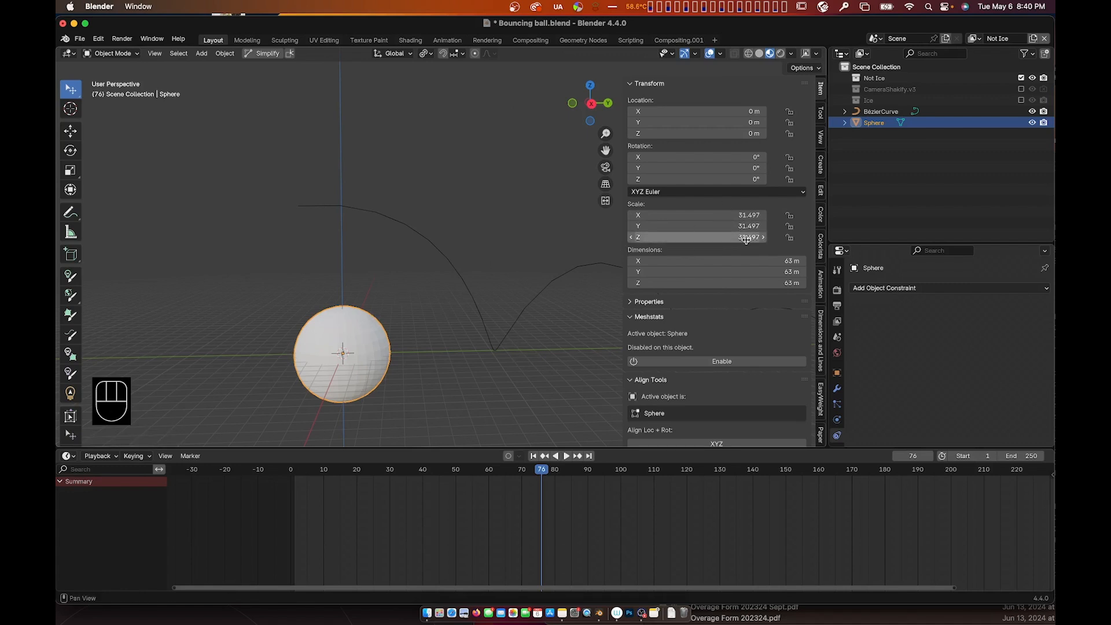
click(349, 330)
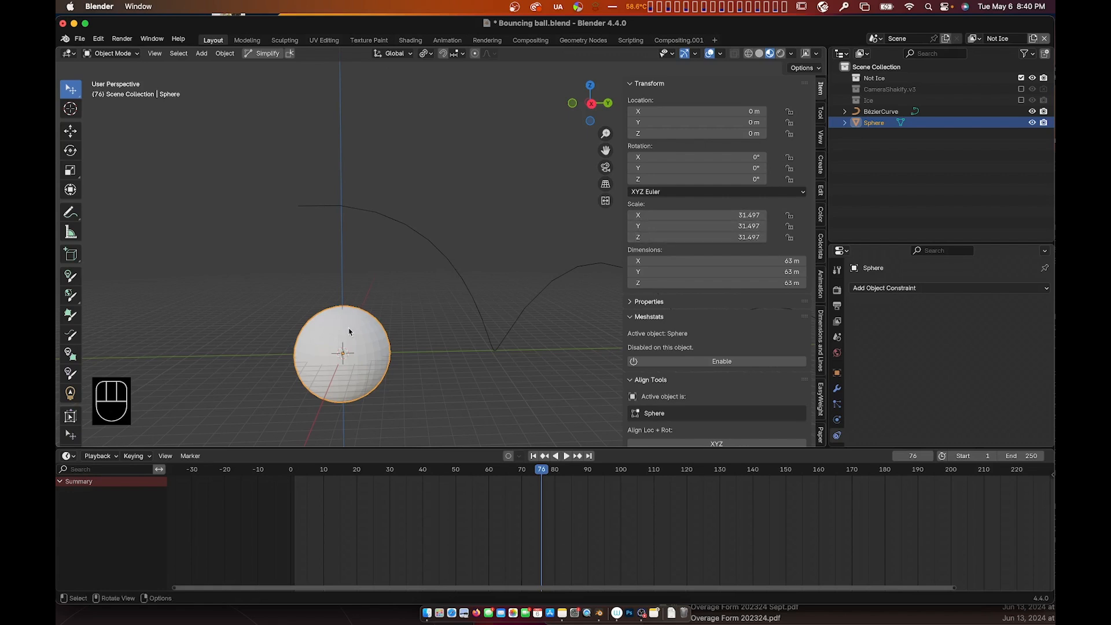
click(225, 54)
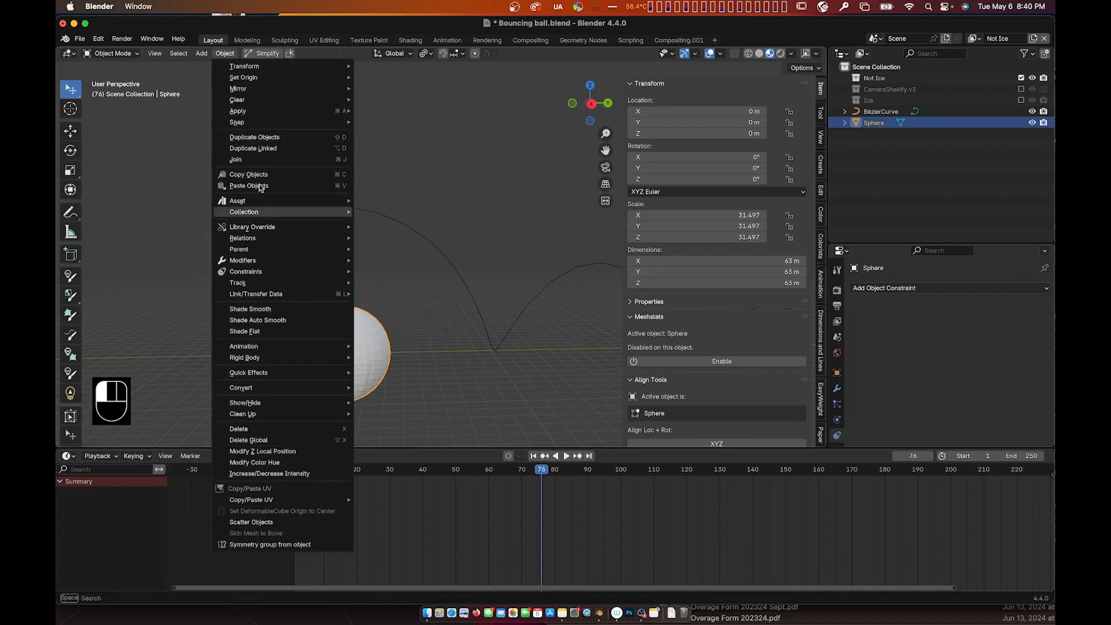
mouse_move(248, 112)
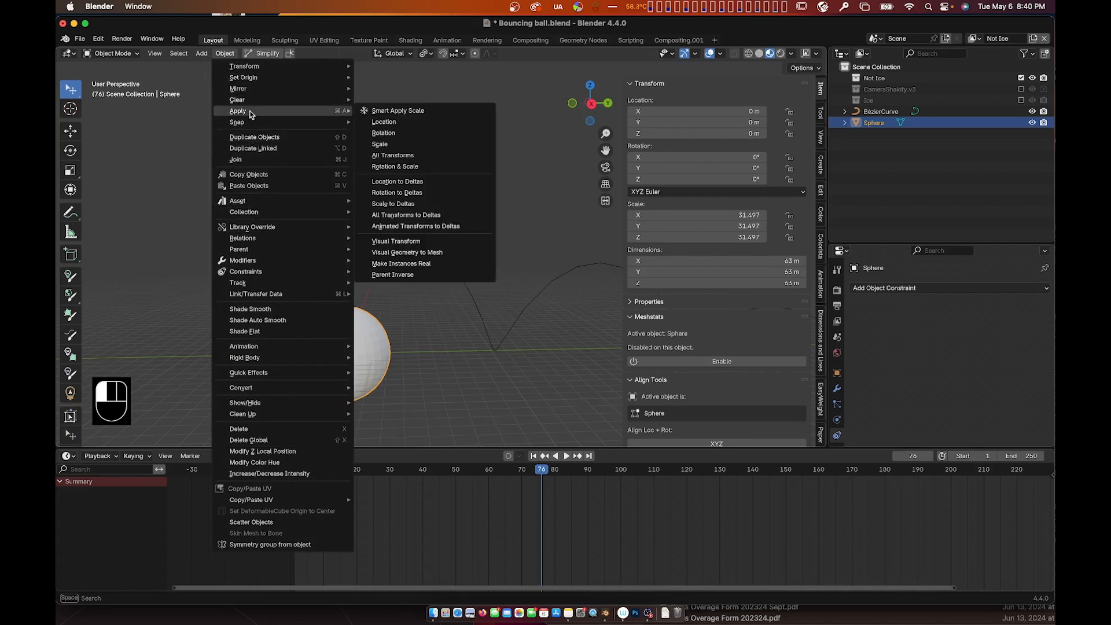
click(415, 155)
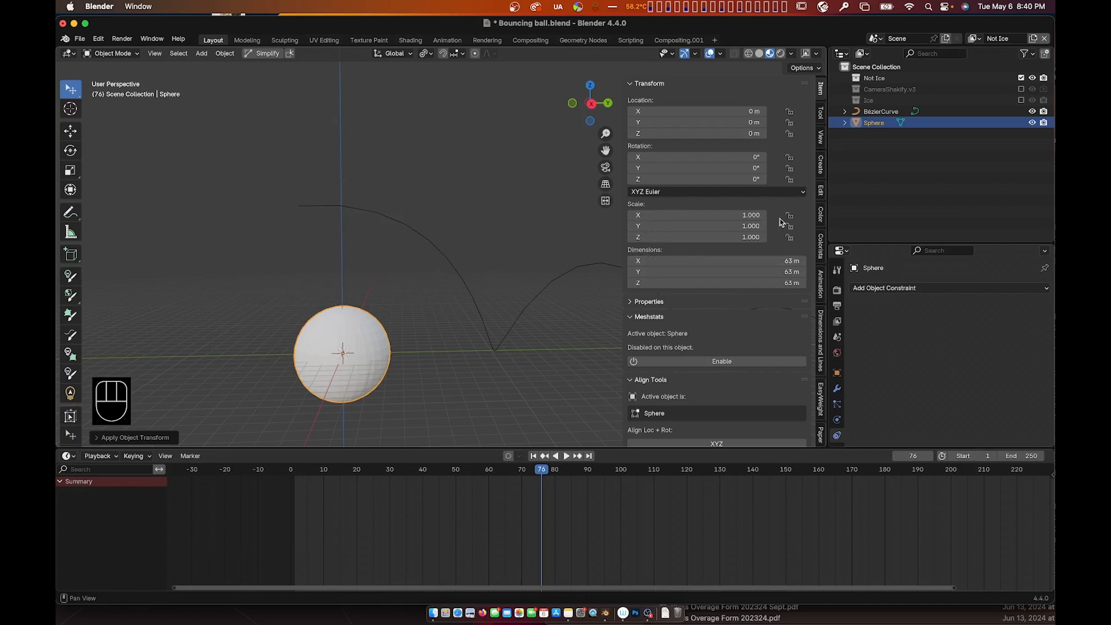
- Move the sphere to the curve's first ground contact, at about X 5.7, Y 103.3, Z 30.6 m
click(358, 324)
scroll(365, 324, left, 2)
scroll(364, 324, right, 3)
scroll(364, 324, left, 2)
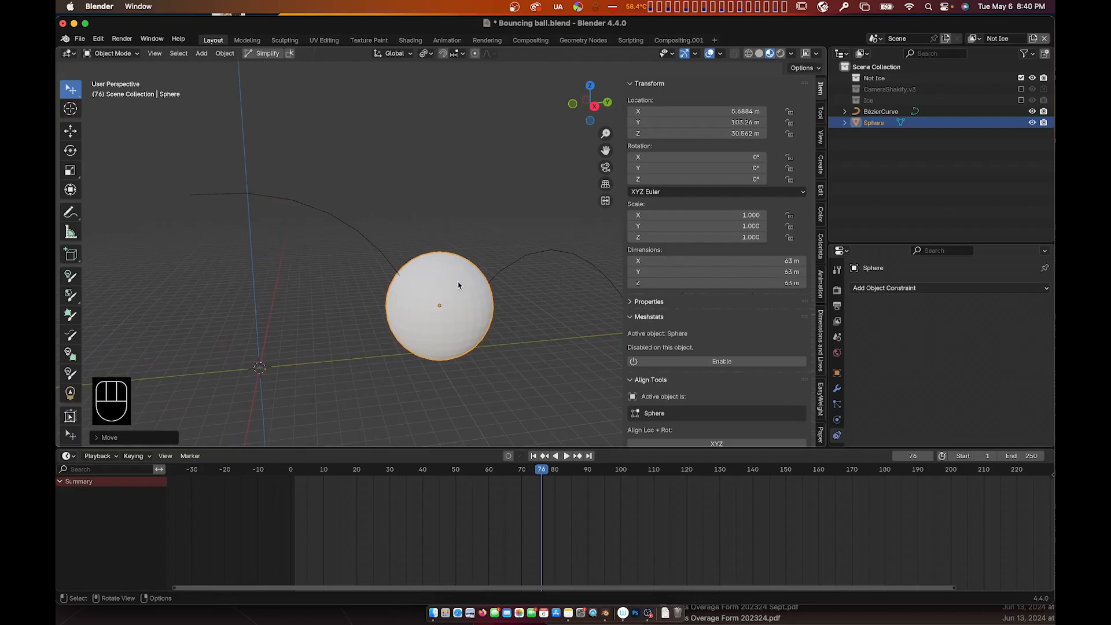
shift+scroll(459, 283, right, 2)
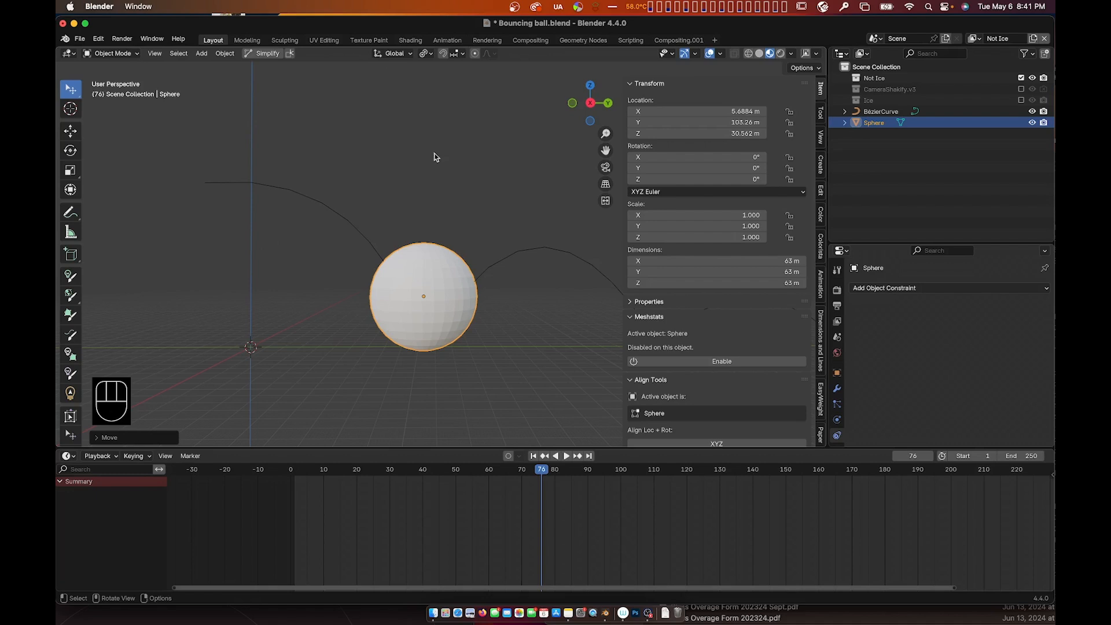
- Flatten the sphere along the Z axis to a scale of about 0.4
key(s)
key(z)
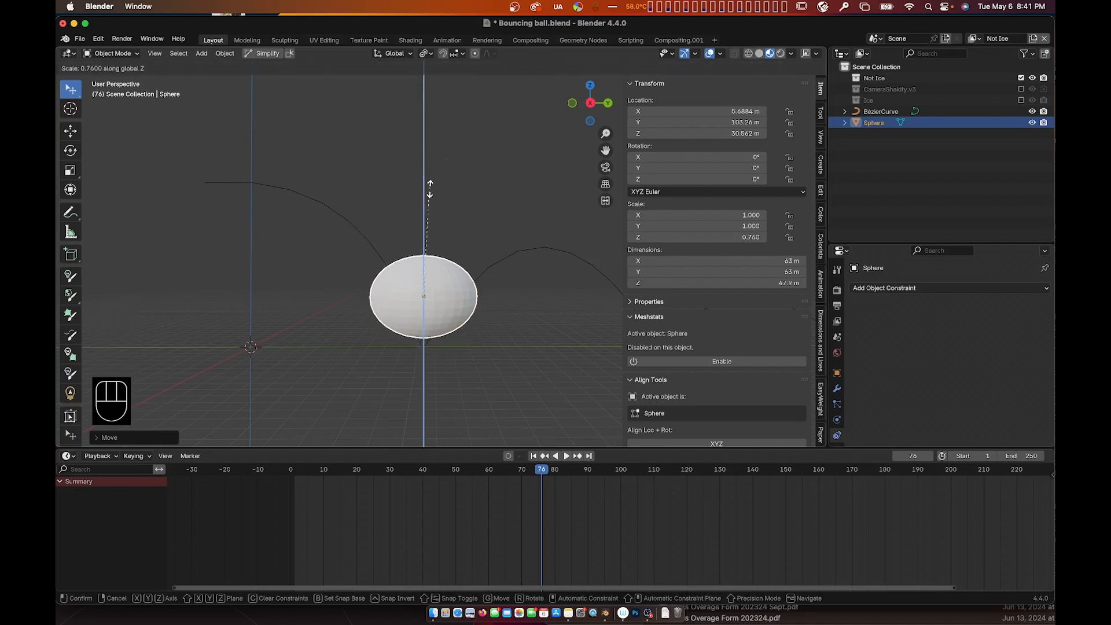
click(428, 238)
scroll(429, 241, left, 8)
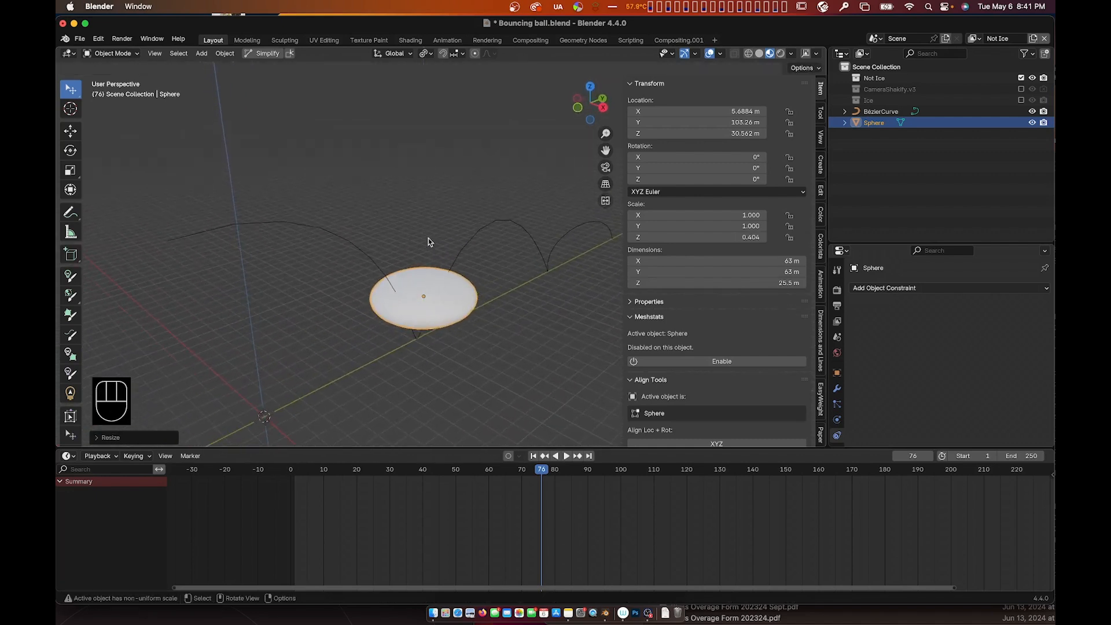
- Widen the flattened sphere across X and Y to a scale of about 1.43, and clear its scale back to 1
scroll(429, 241, left, 3)
key(s)
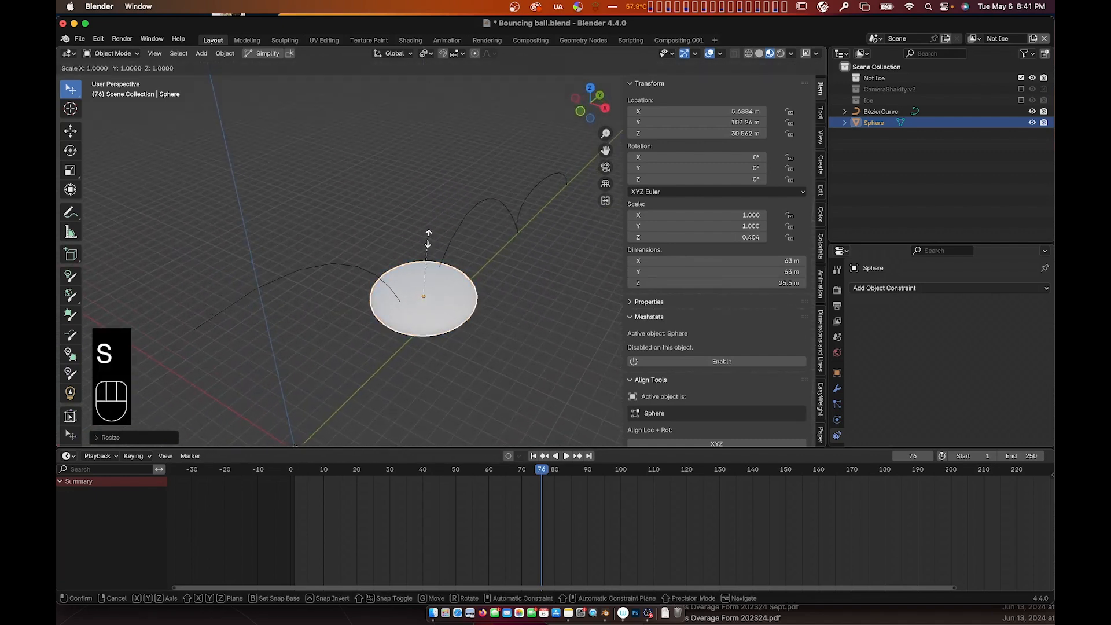
key(shift+z)
click(424, 216)
scroll(425, 216, up, 10)
scroll(425, 217, down, 2)
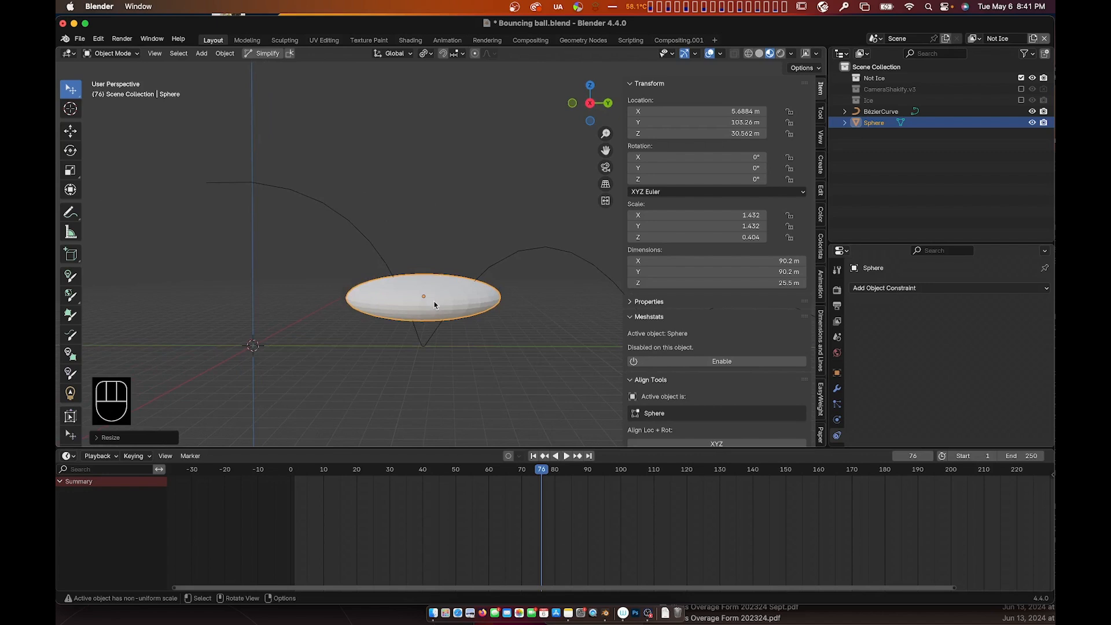
key(alt+s)
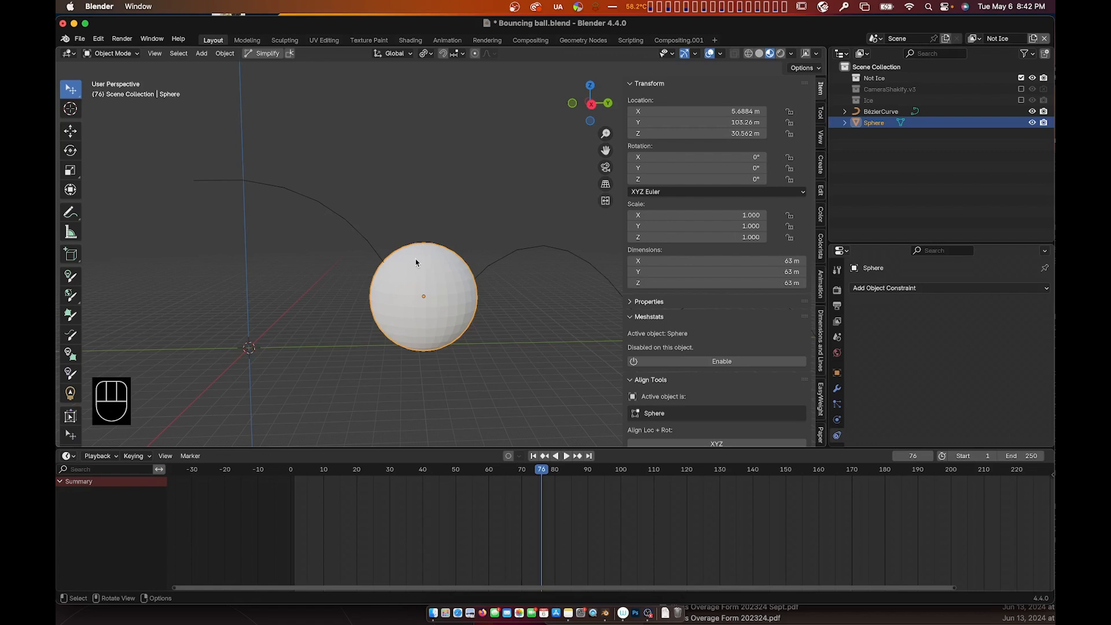
scroll(432, 208, down, 3)
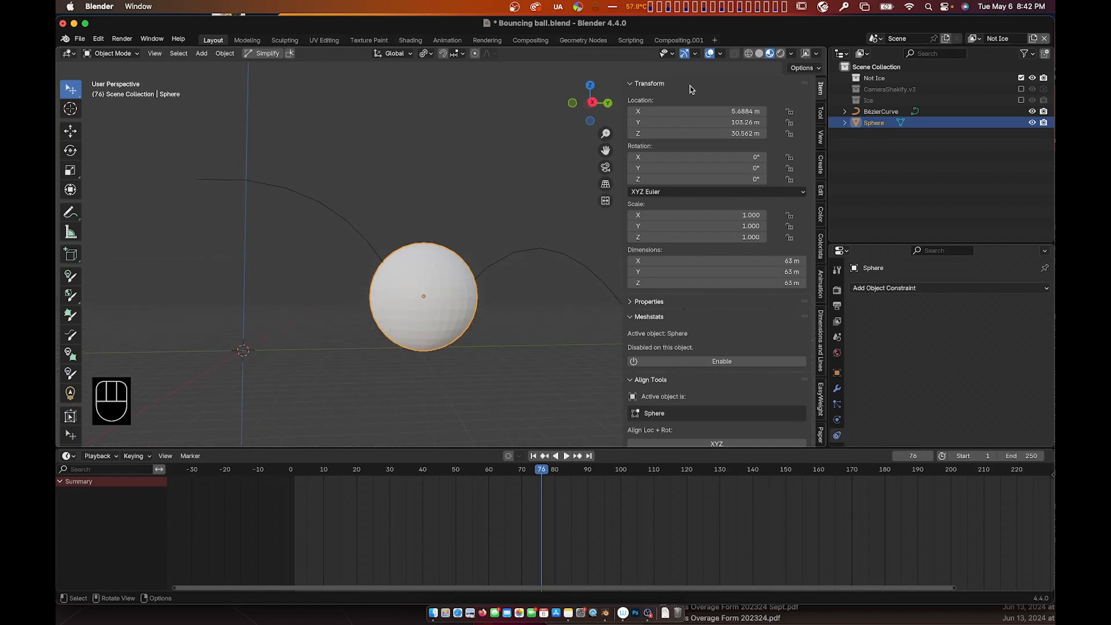
- Set the transform options to affect only object origins
click(804, 69)
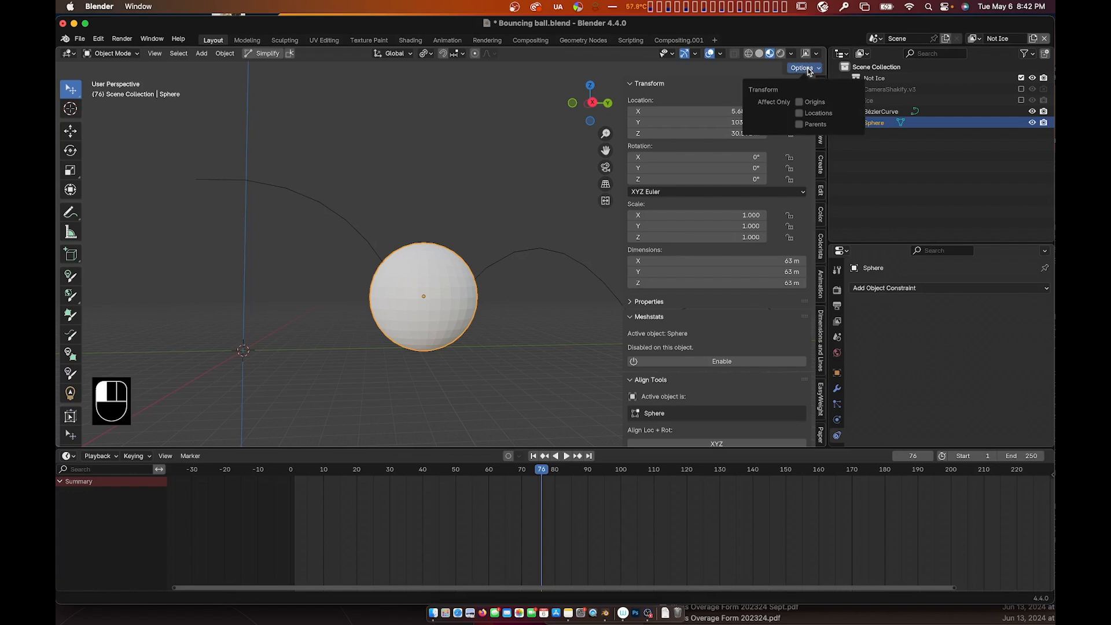
click(809, 71)
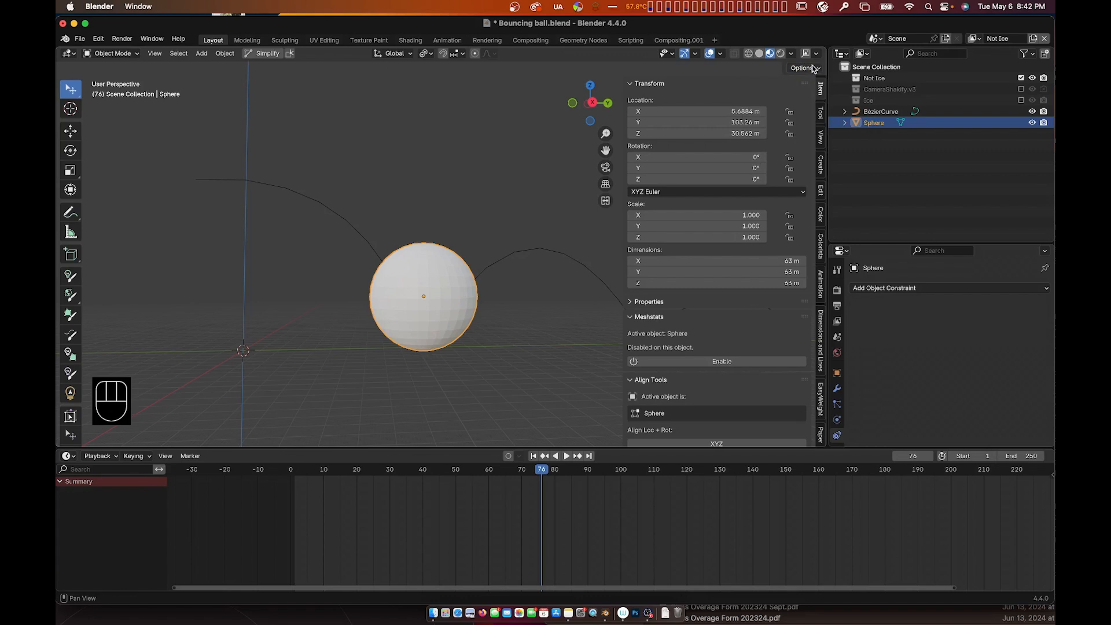
click(812, 69)
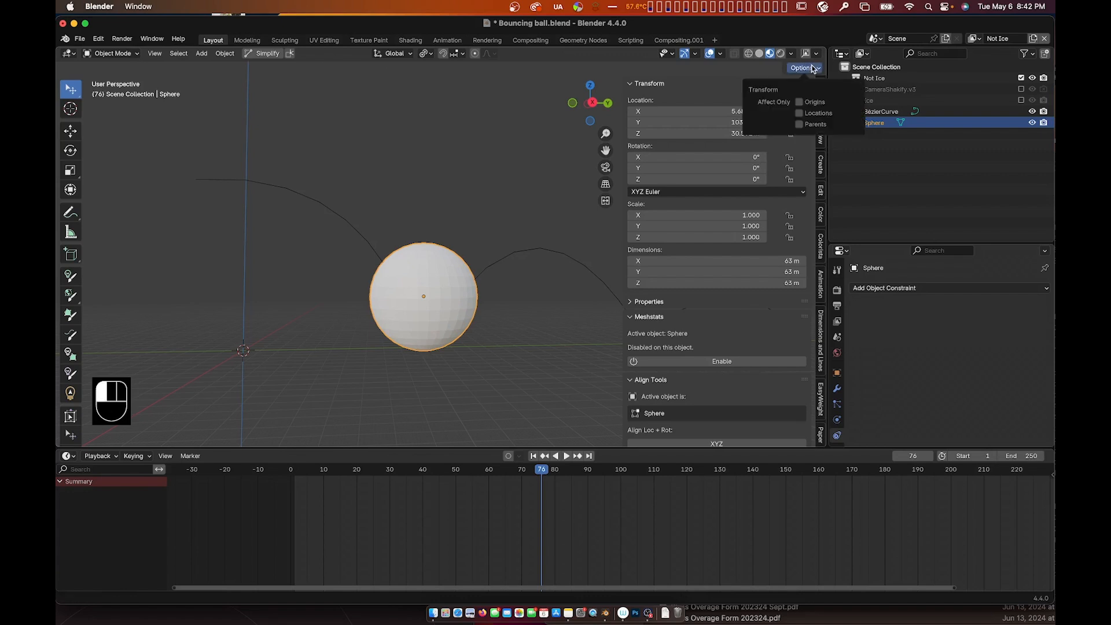
click(800, 103)
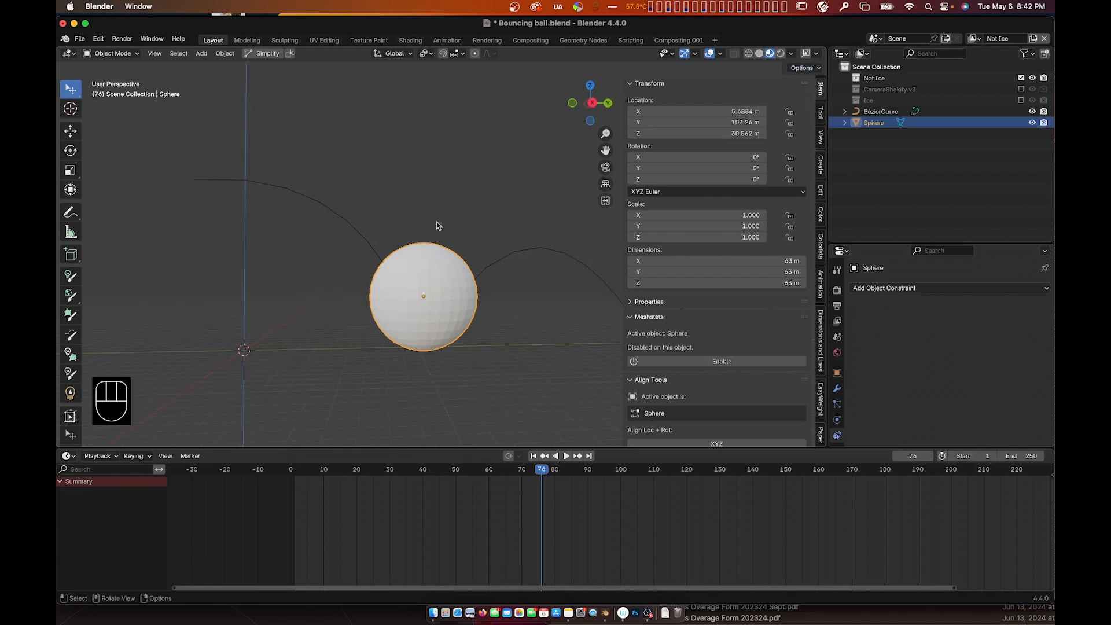
- Move the sphere's origin down to its base, at about Z -0.3 m, and turn off origin-only transforms
key(g)
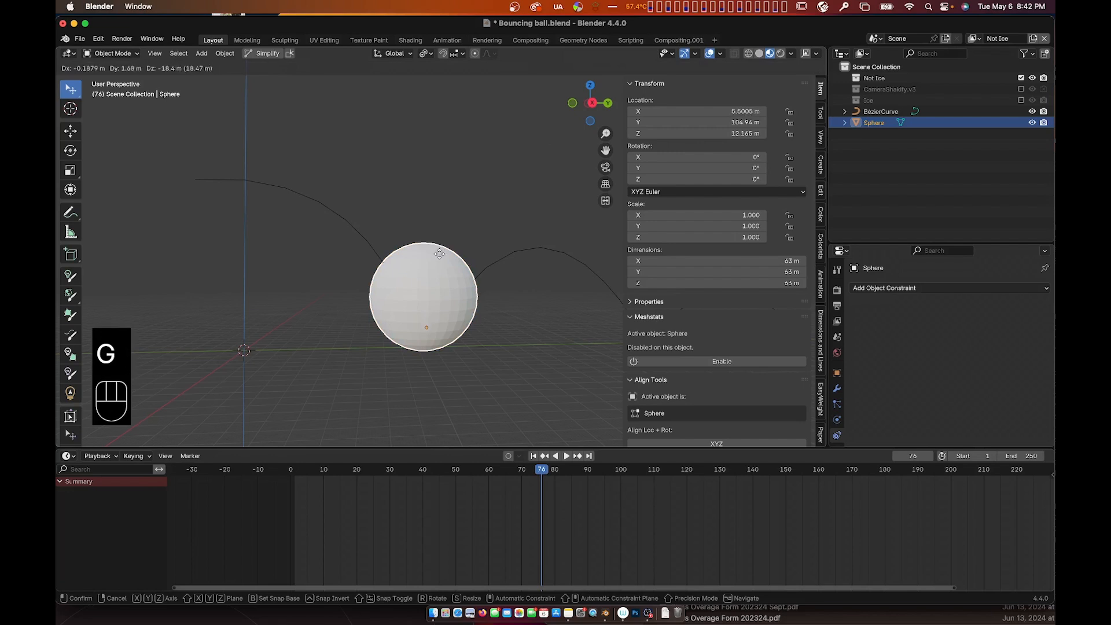
click(439, 278)
scroll(440, 278, right, 5)
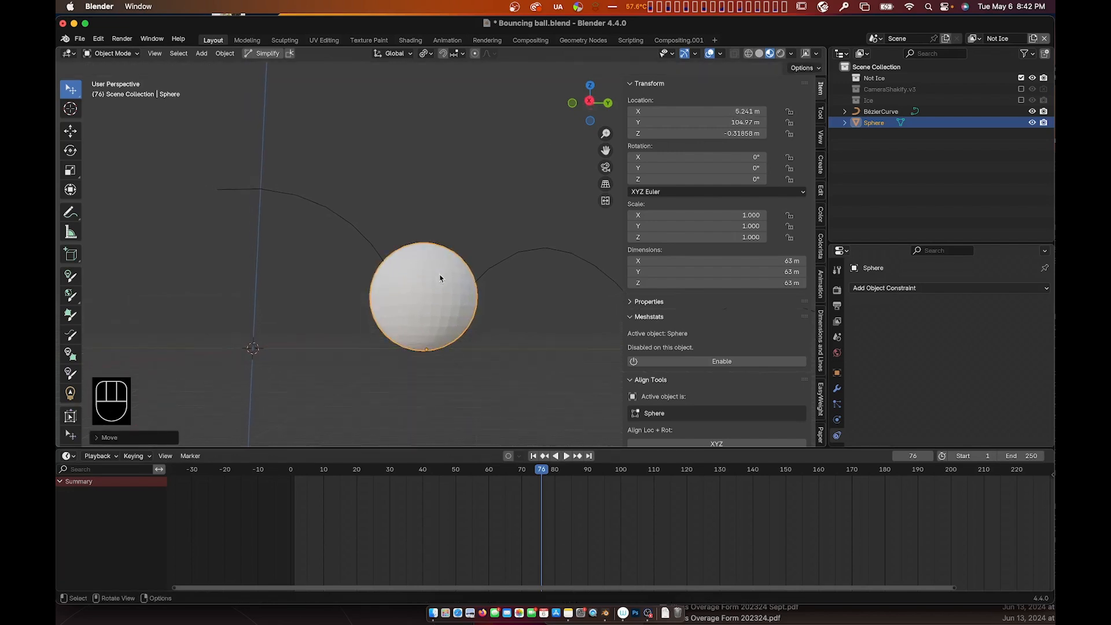
scroll(440, 278, right, 3)
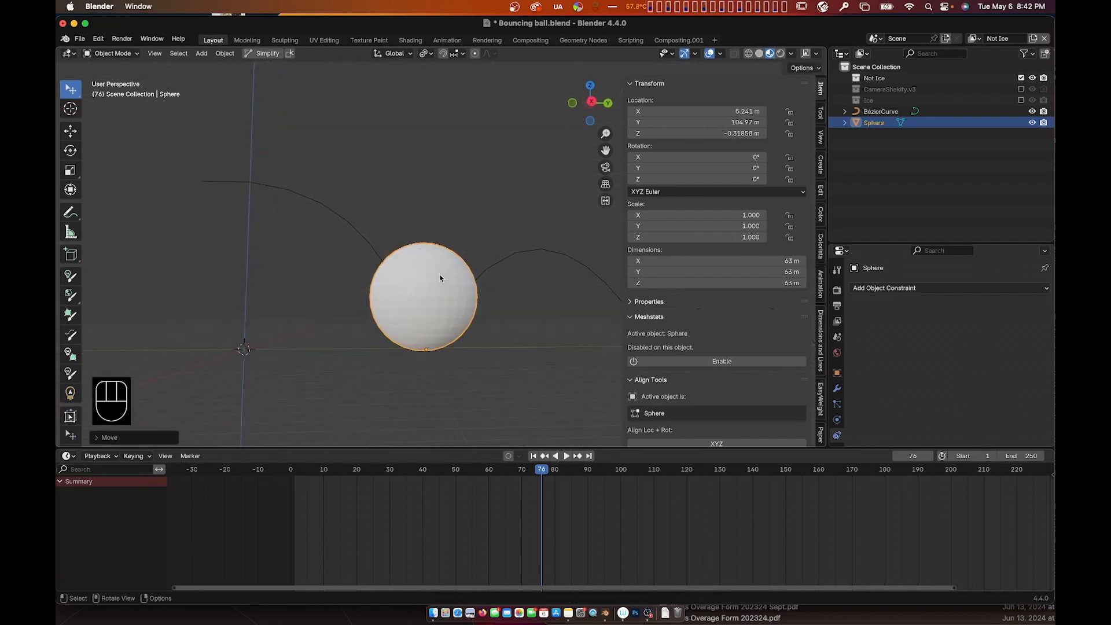
scroll(440, 278, right, 1)
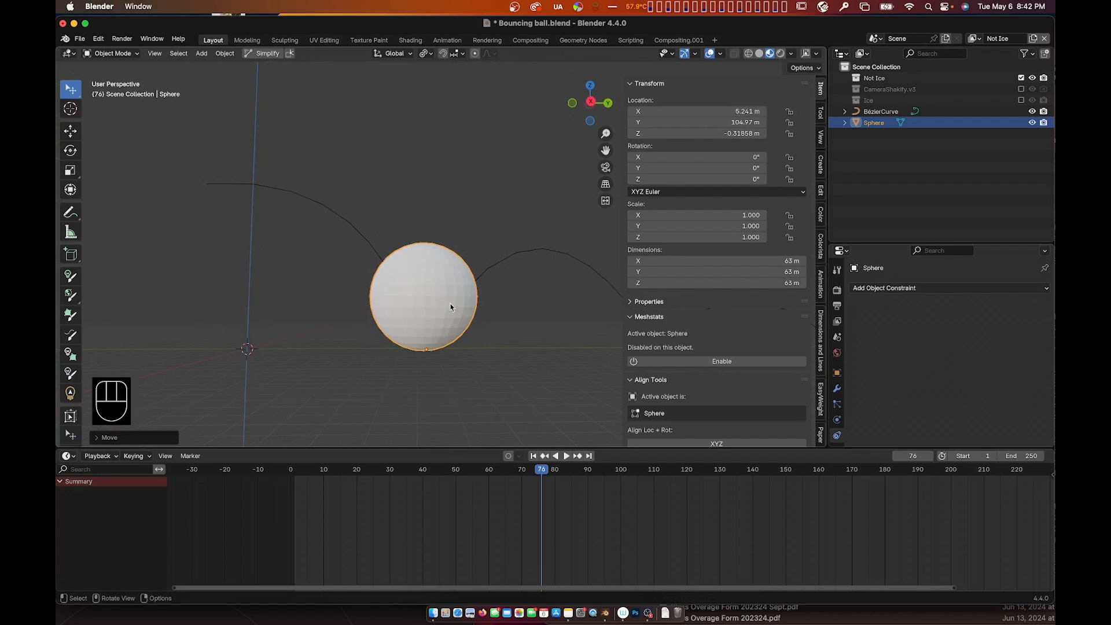
click(798, 68)
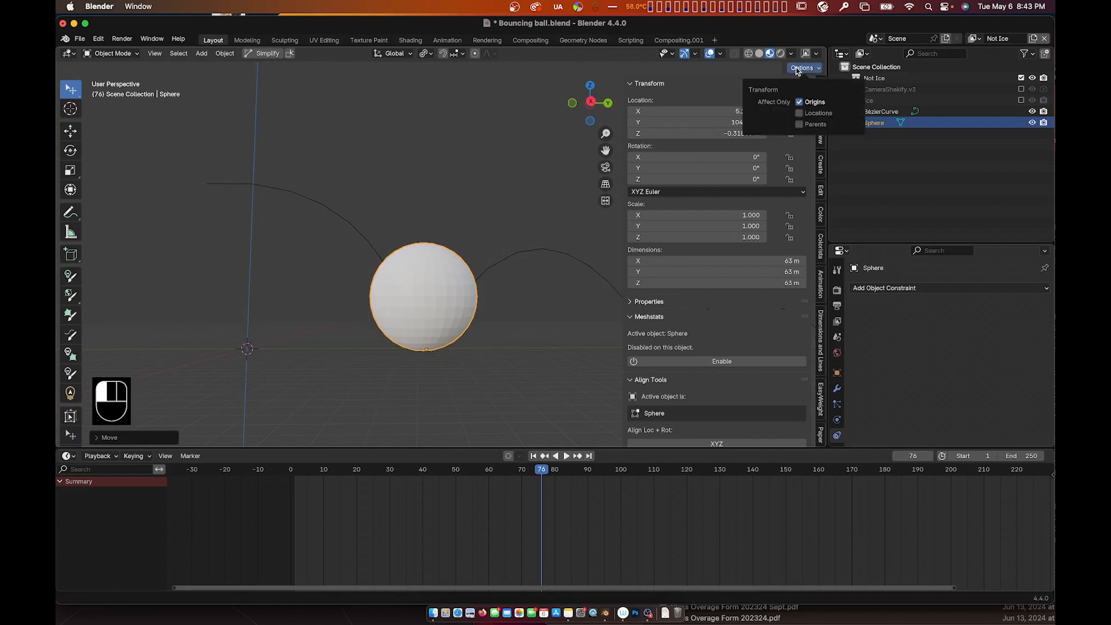
click(799, 105)
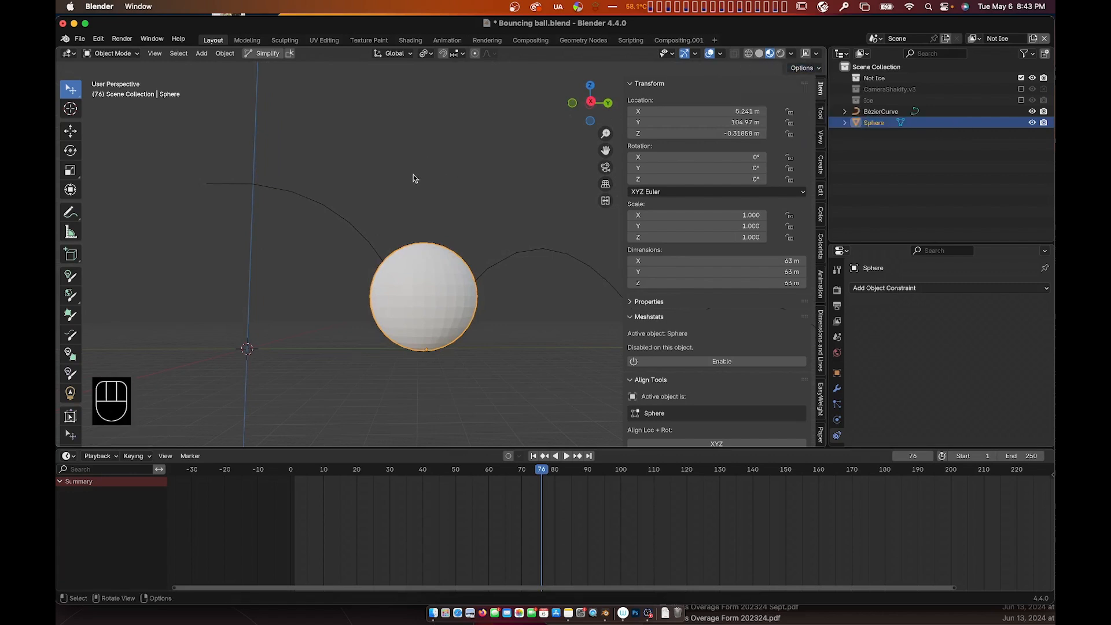
- Try flattening the sphere along Z to a scale of about 0.48 from its base origin, and undo the scaling
key(g)
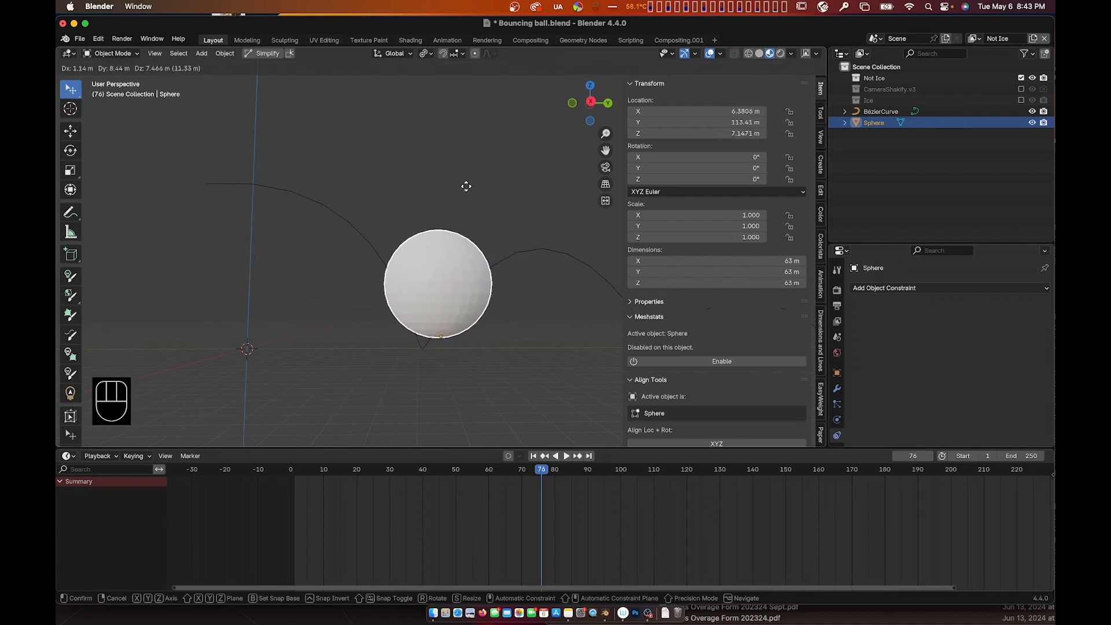
click(450, 193)
key(super+z)
key(s)
key(z)
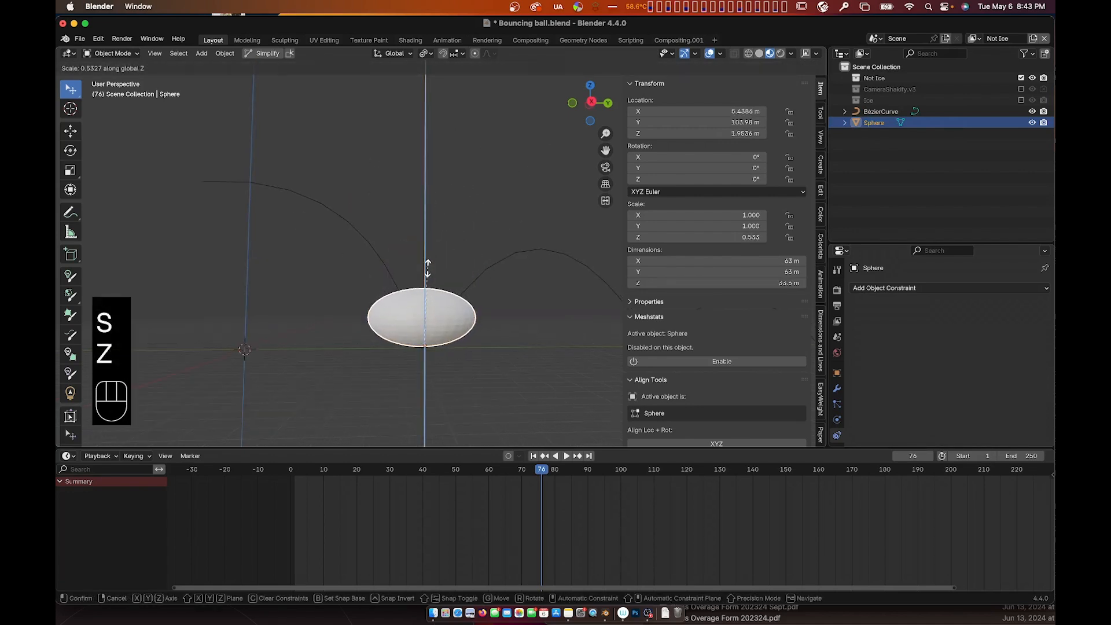
click(429, 277)
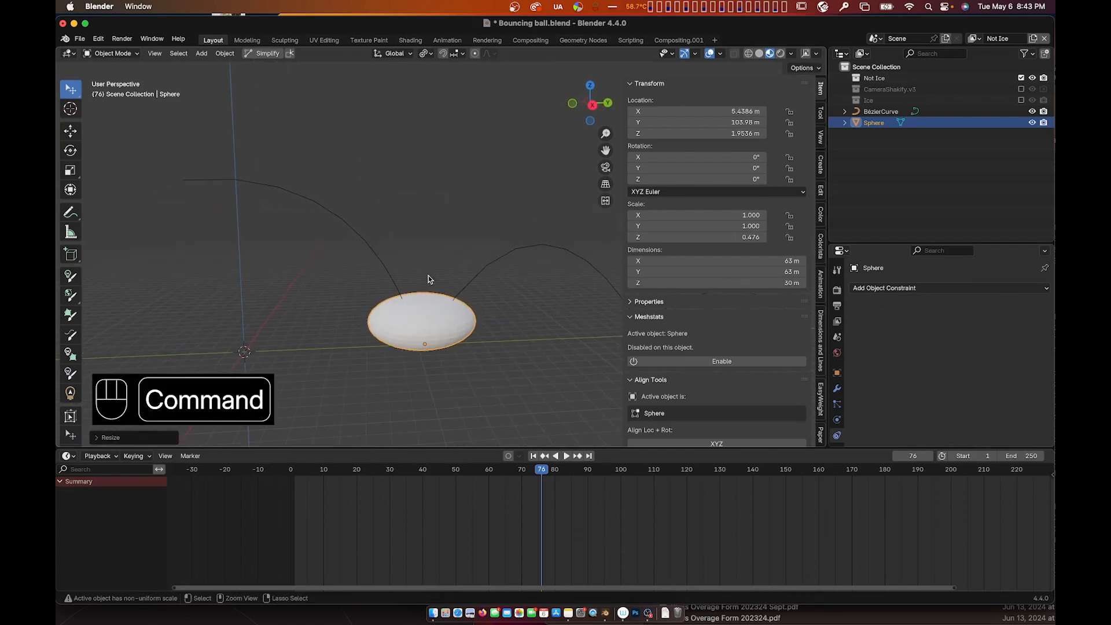
key(super+z)
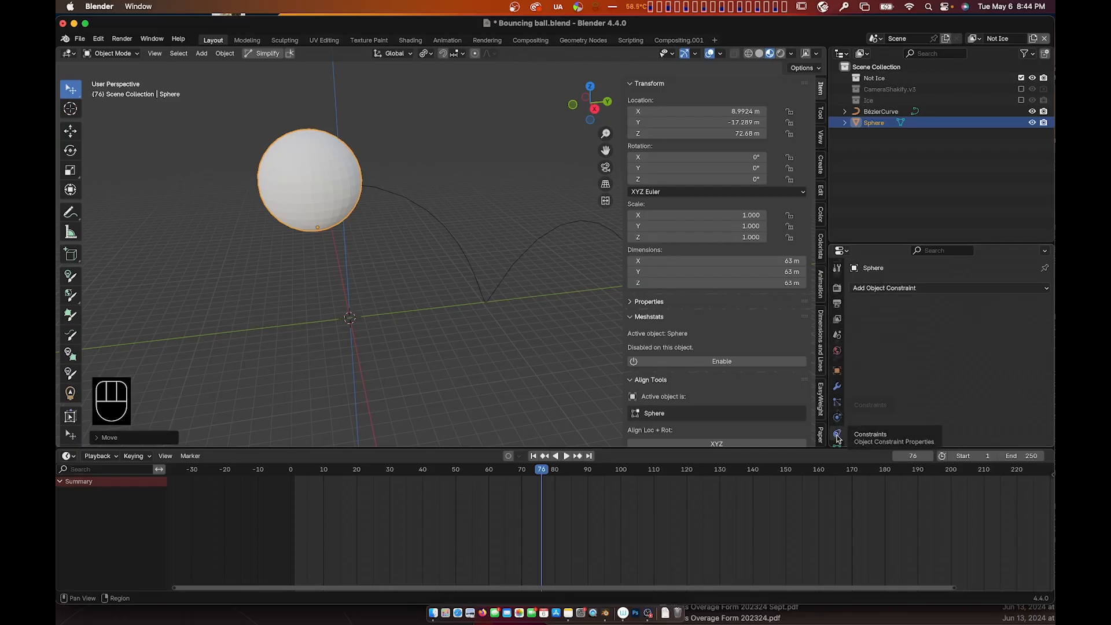
- Add a Clamp To object constraint to the sphere with the BézierCurve as its target
scroll(837, 407, down, 2)
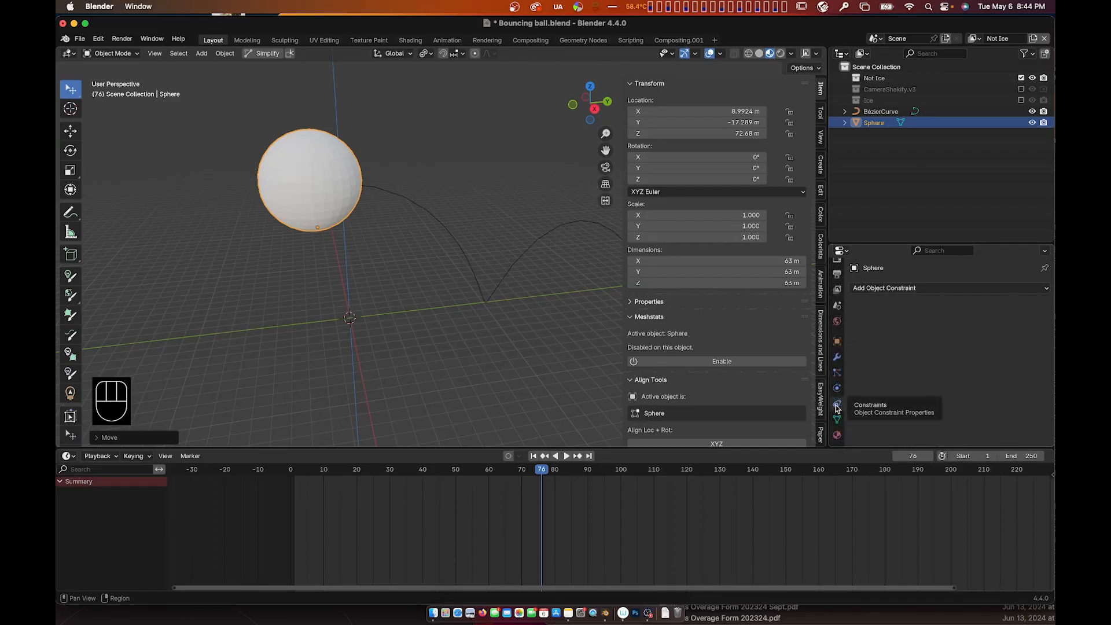
click(889, 288)
click(933, 318)
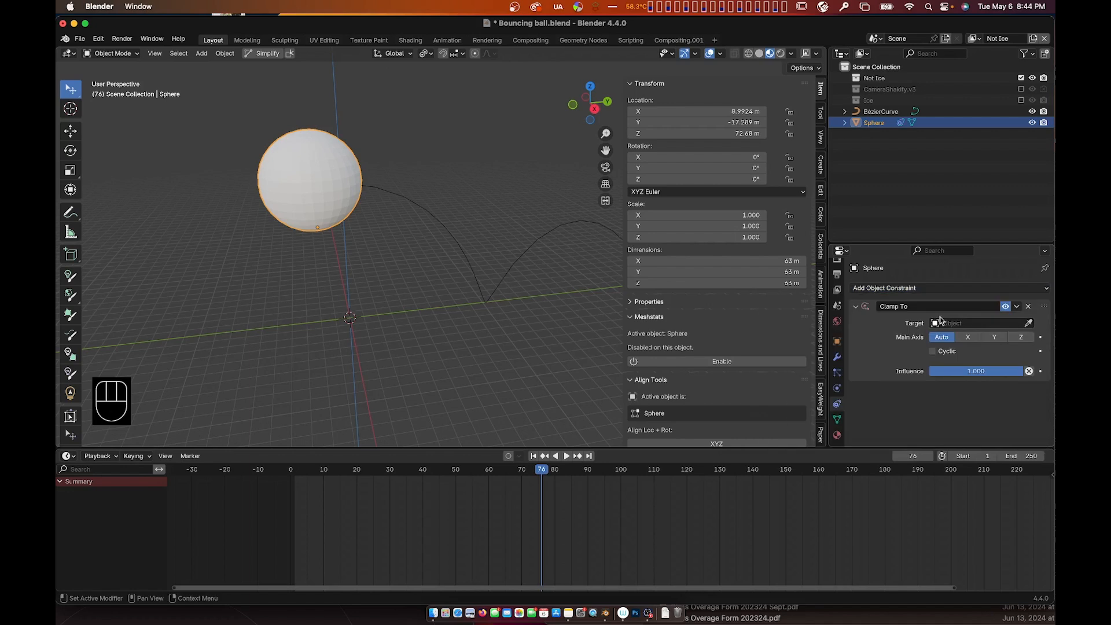
click(1029, 323)
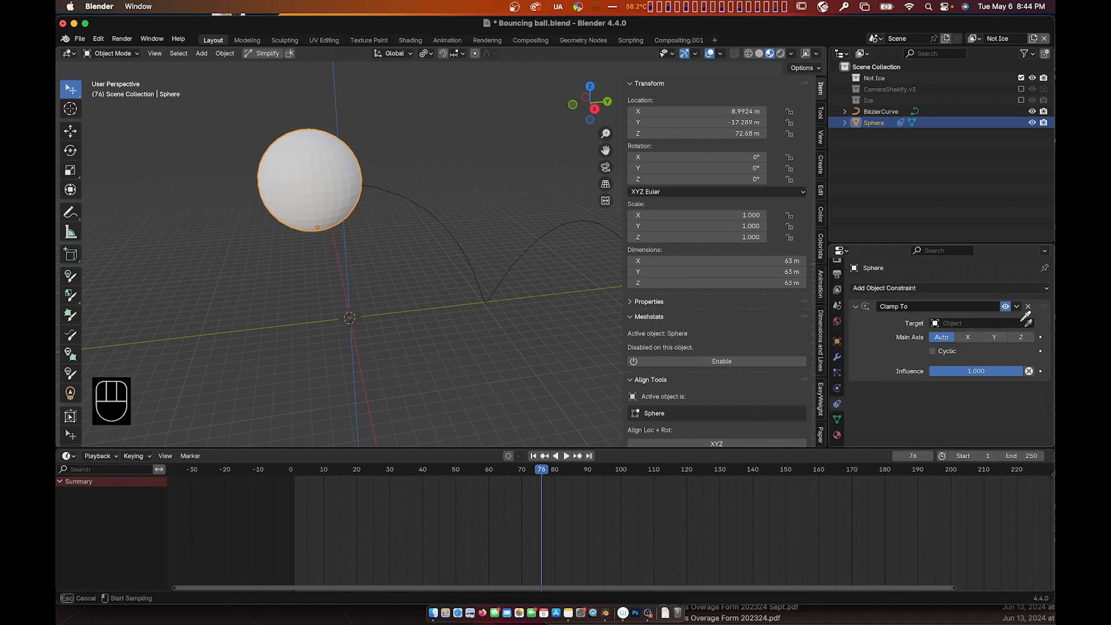
click(385, 184)
- Enable the Clamp To constraint's Cyclic option and slide the sphere to the start of the curve, at about Y -70 m
key(g)
click(379, 191)
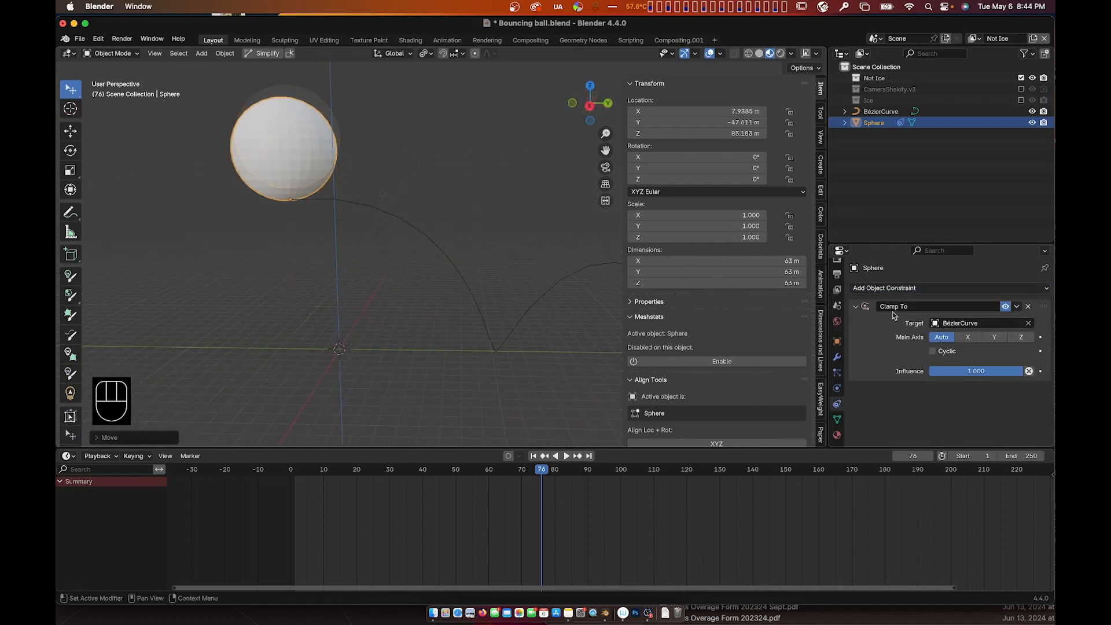
click(933, 352)
key(g)
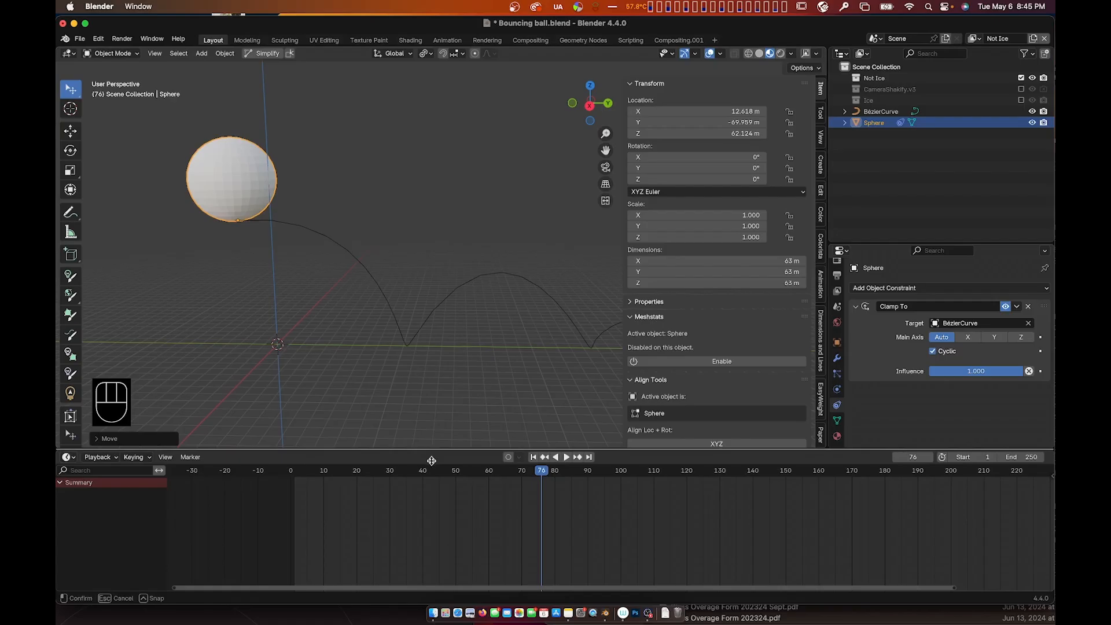
drag(427, 446, 426, 448)
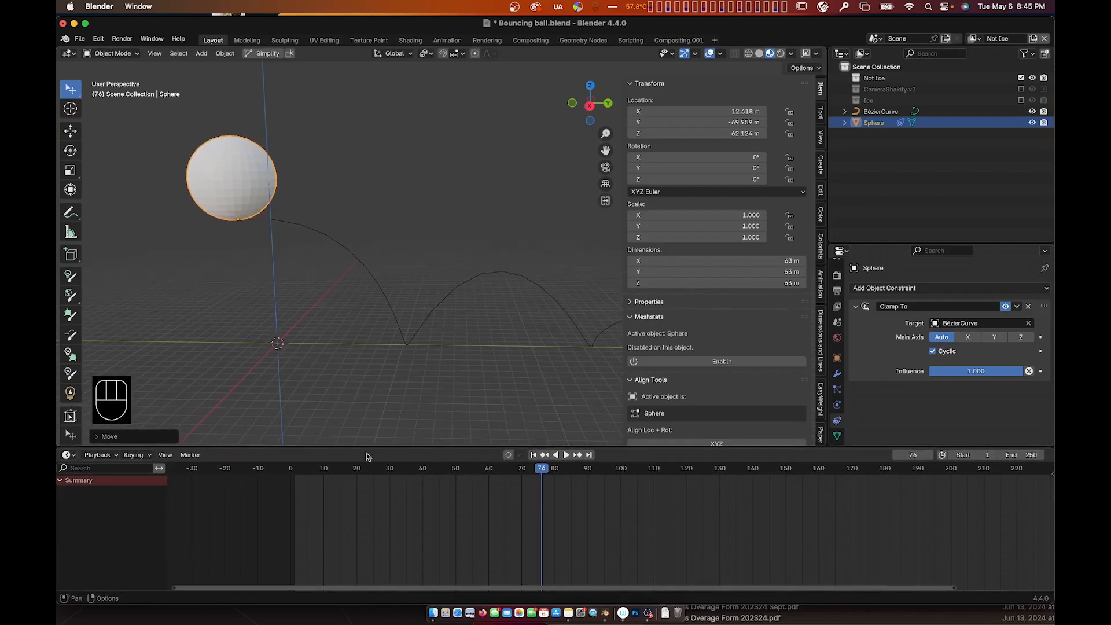
- Turn on auto keying, keyframe the sphere's location at the curve's start on frame 1, and expand its location channels
click(509, 456)
drag(332, 471, 295, 479)
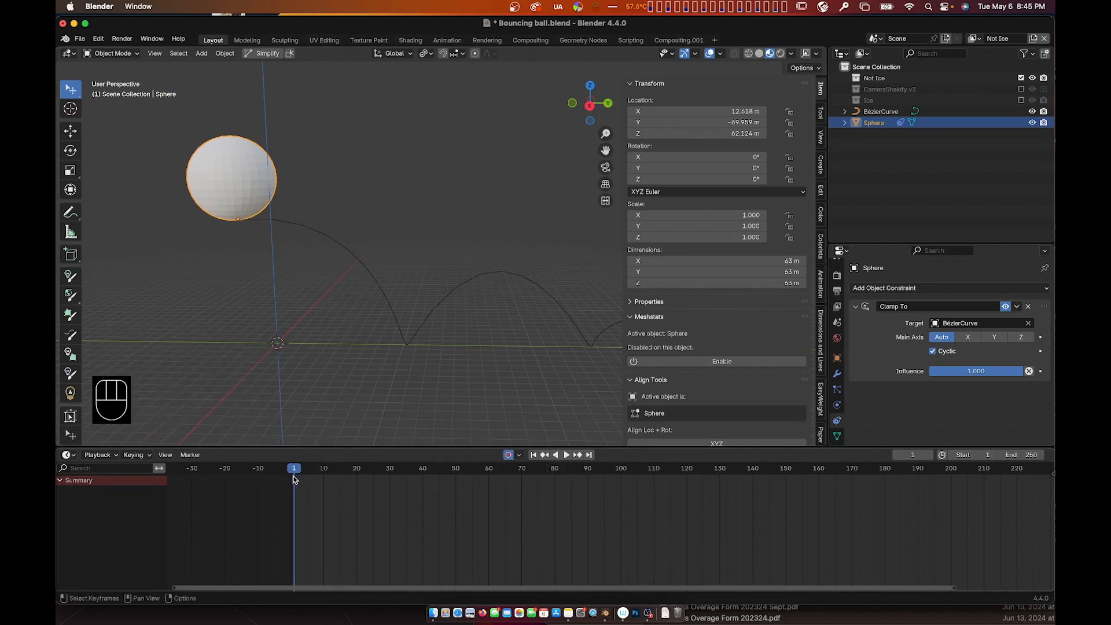
key(g)
click(218, 158)
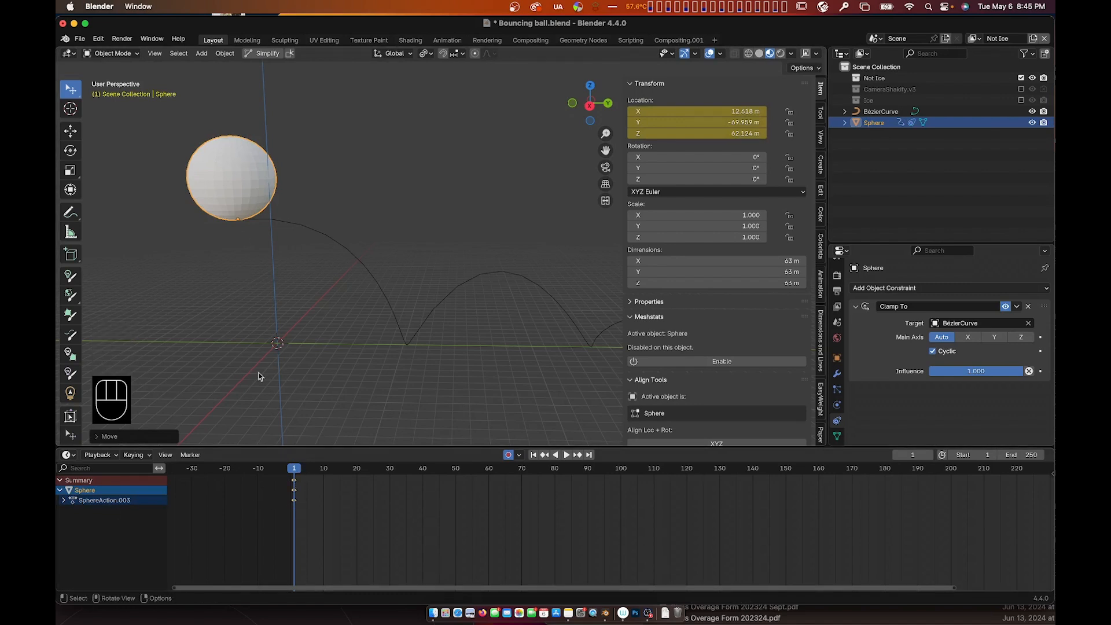
click(64, 501)
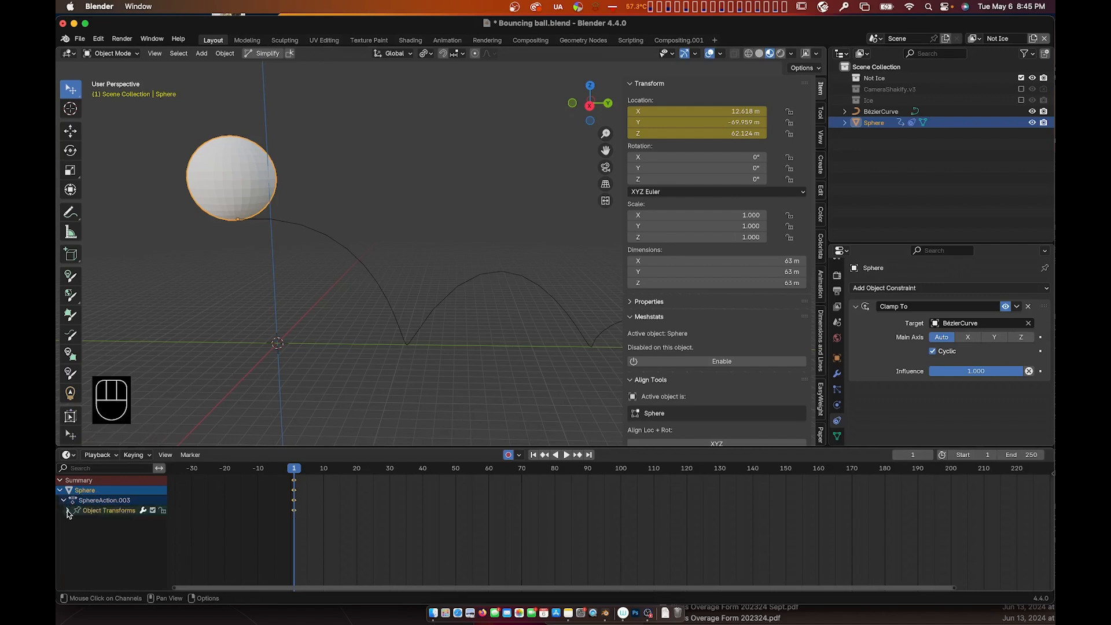
click(69, 512)
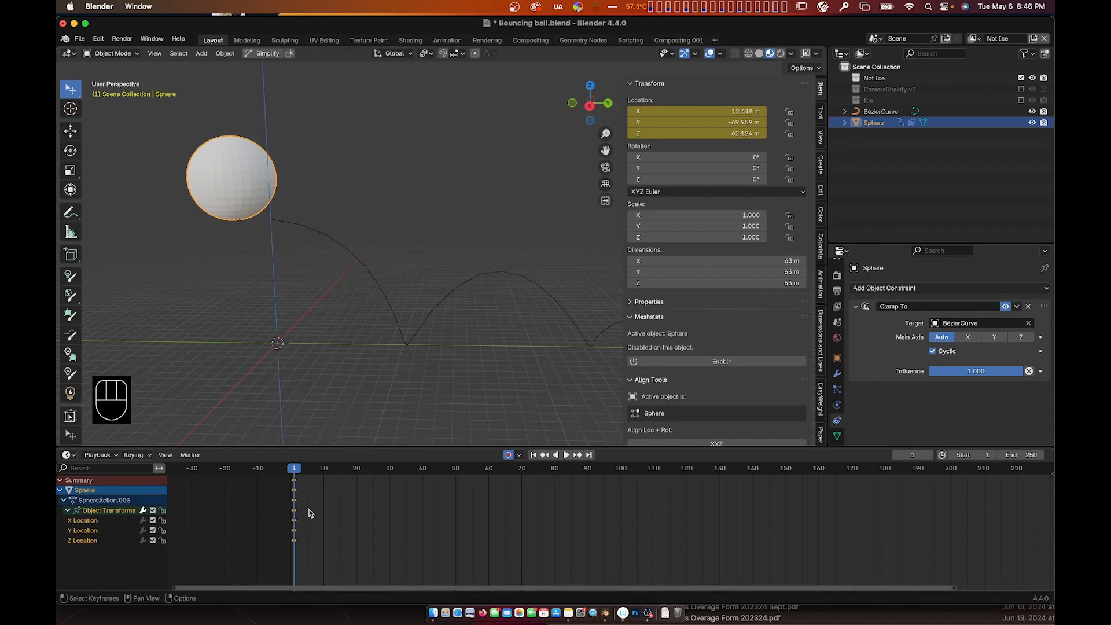
- On frame 40, keyframe the sphere moved along the curve to its first ground contact, at about Y -64 m
drag(322, 470, 425, 477)
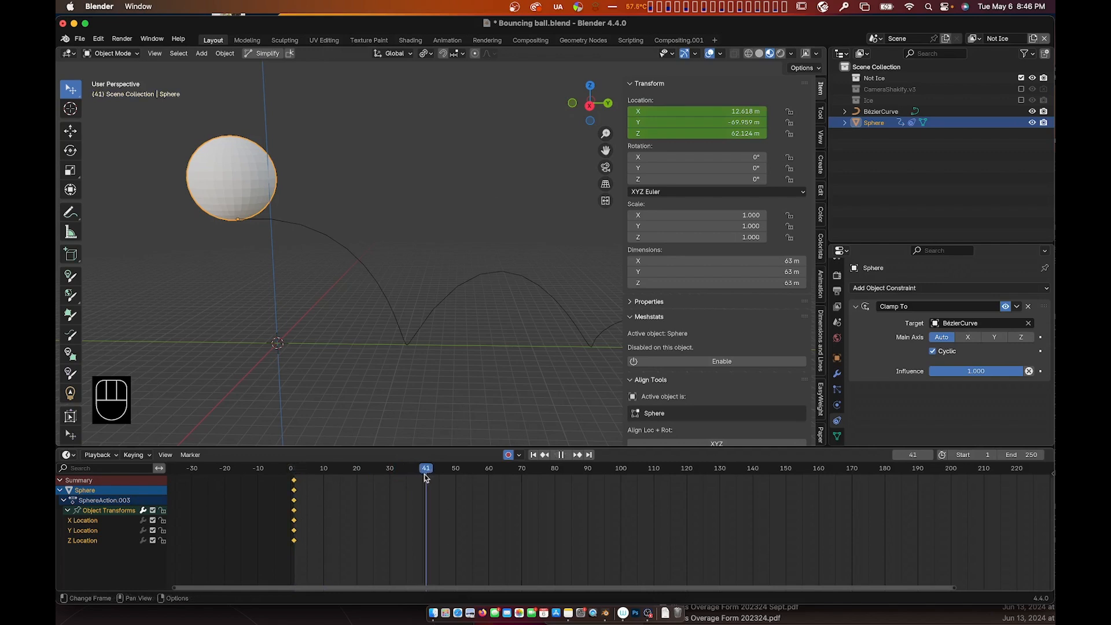
key(g)
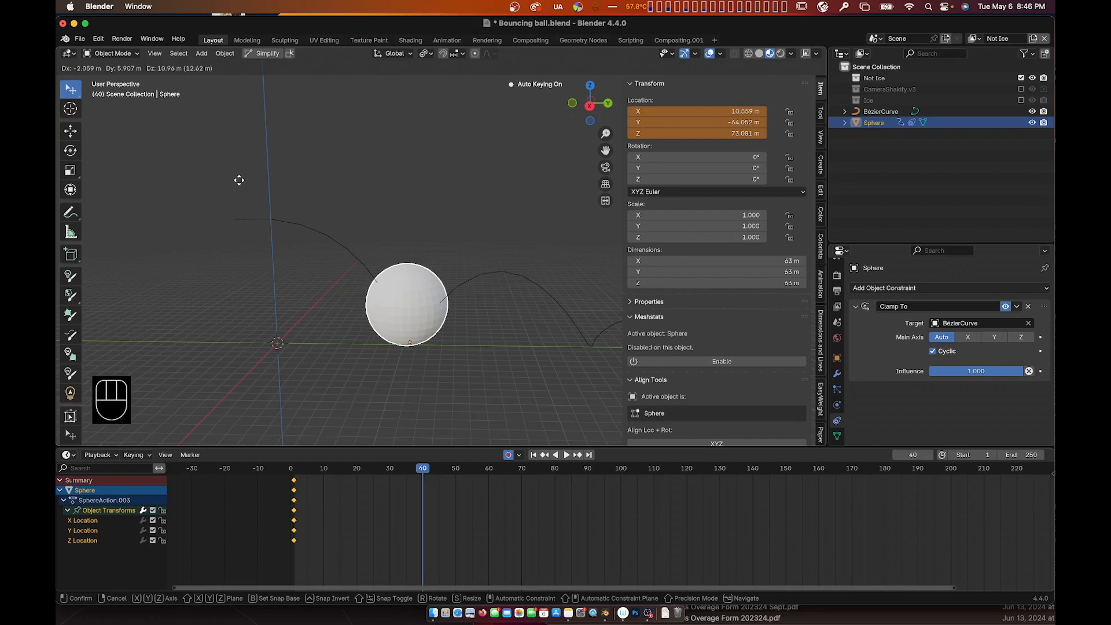
click(239, 181)
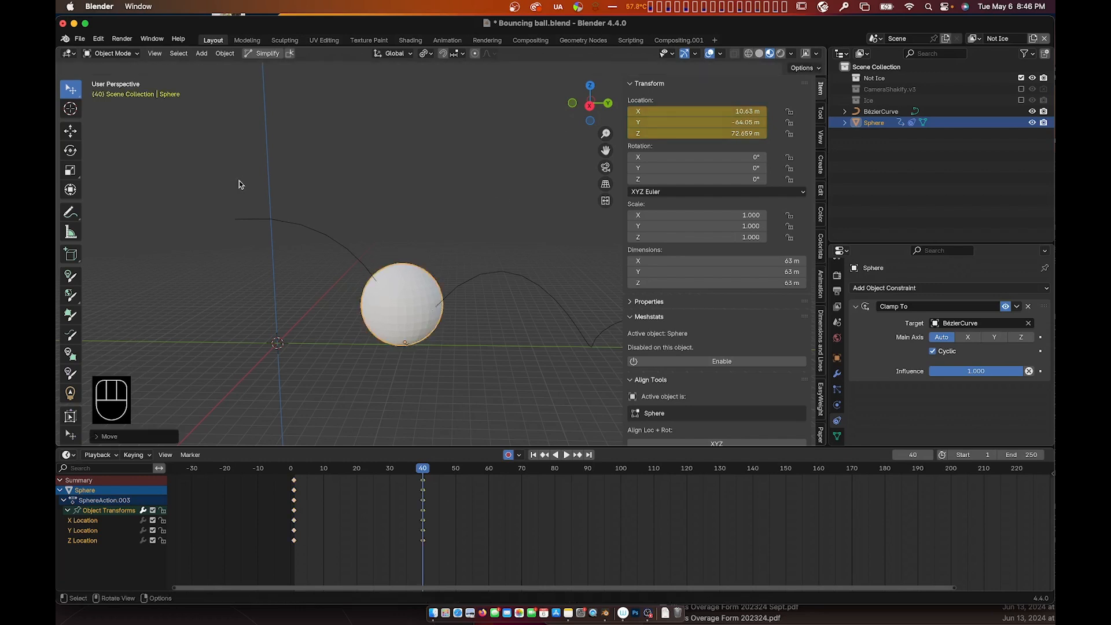
- On frame 44, keyframe the sphere nudged slightly along the curve at its first ground contact, at about Y -64 m
shift+middle_drag(435, 206, 297, 355)
drag(429, 469, 437, 479)
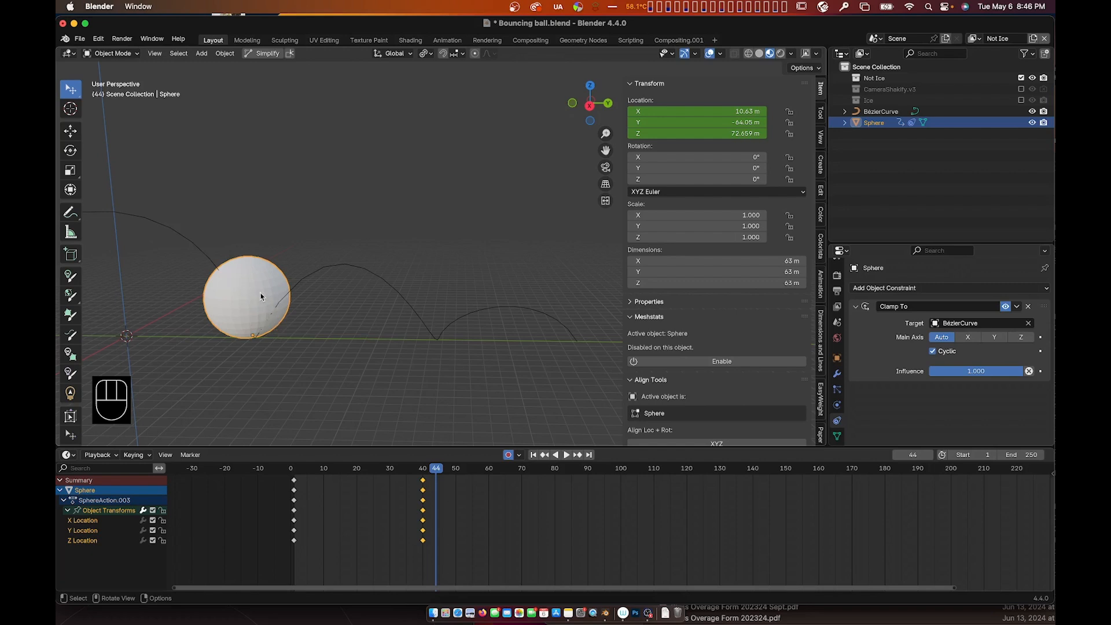
key(g)
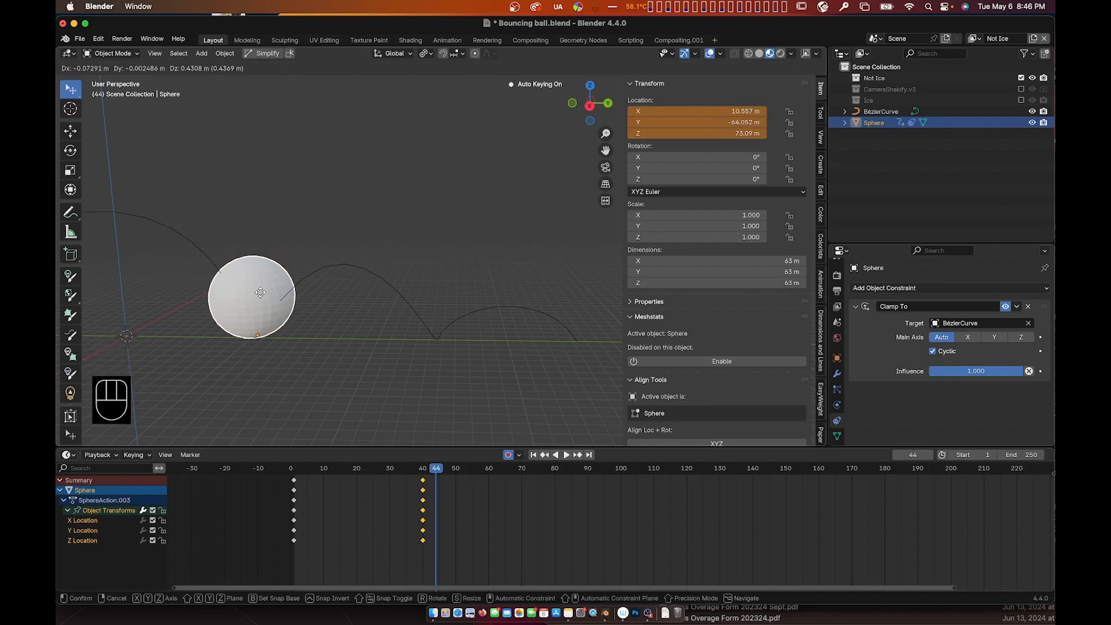
click(260, 293)
- Keyframe the sphere at the second ground contact, at about Y -61 m on frame 80 and nudged to about Y -60 m on frame 84
drag(435, 470, 554, 475)
key(g)
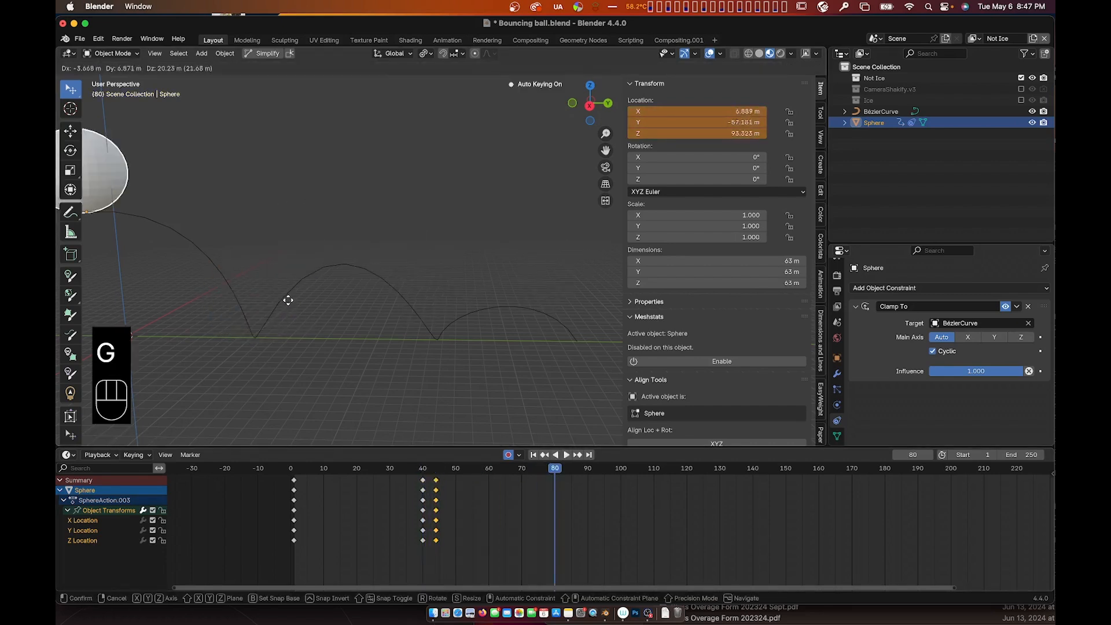
click(283, 314)
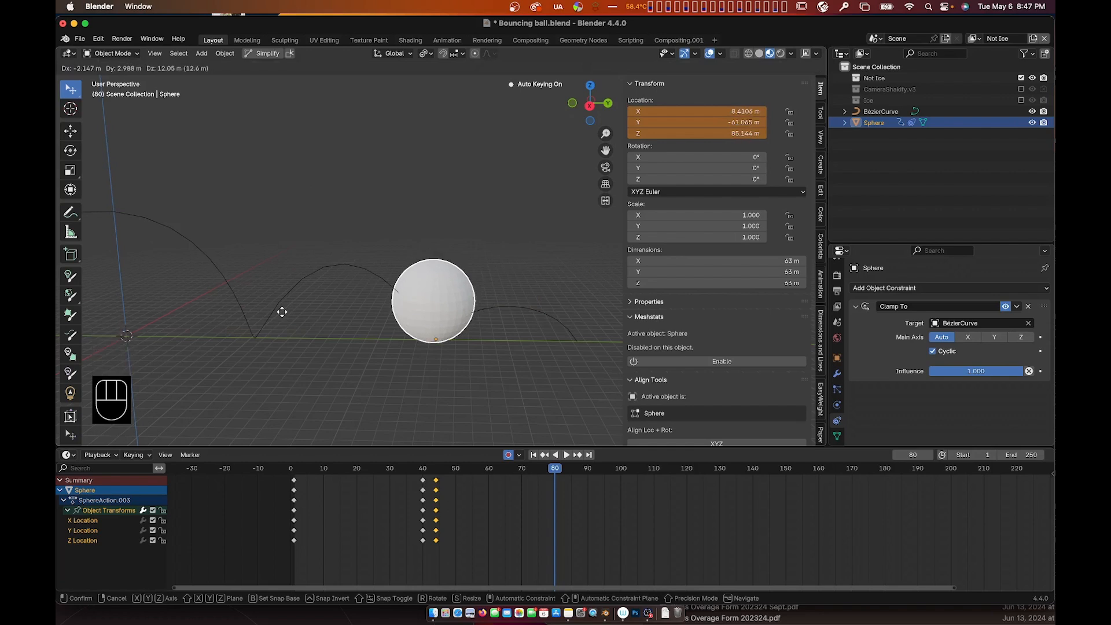
drag(559, 472, 568, 473)
key(g)
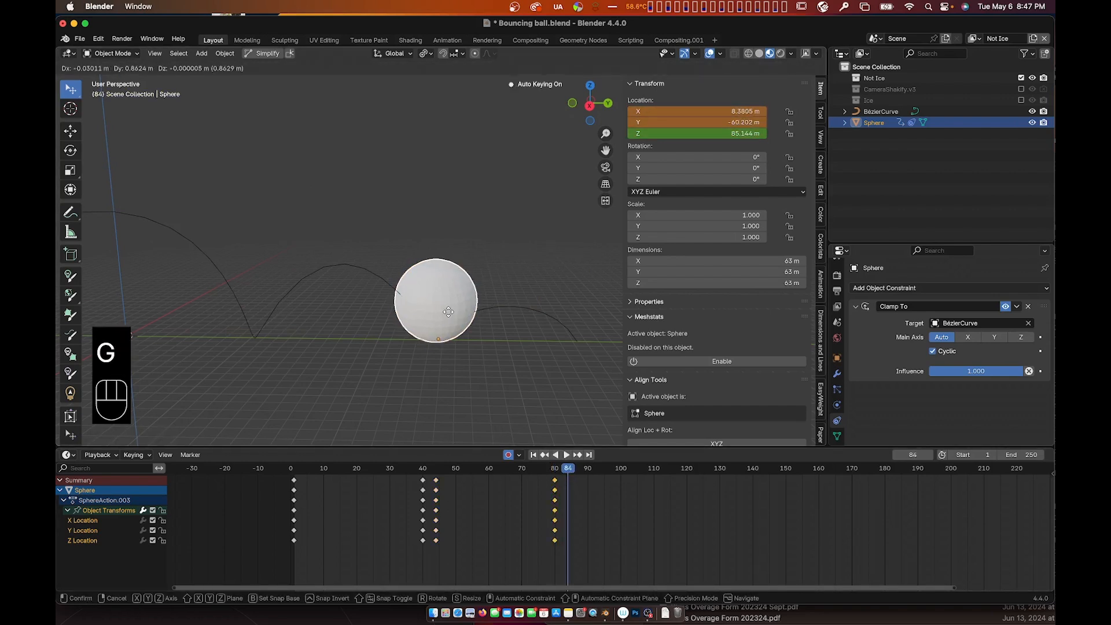
click(450, 314)
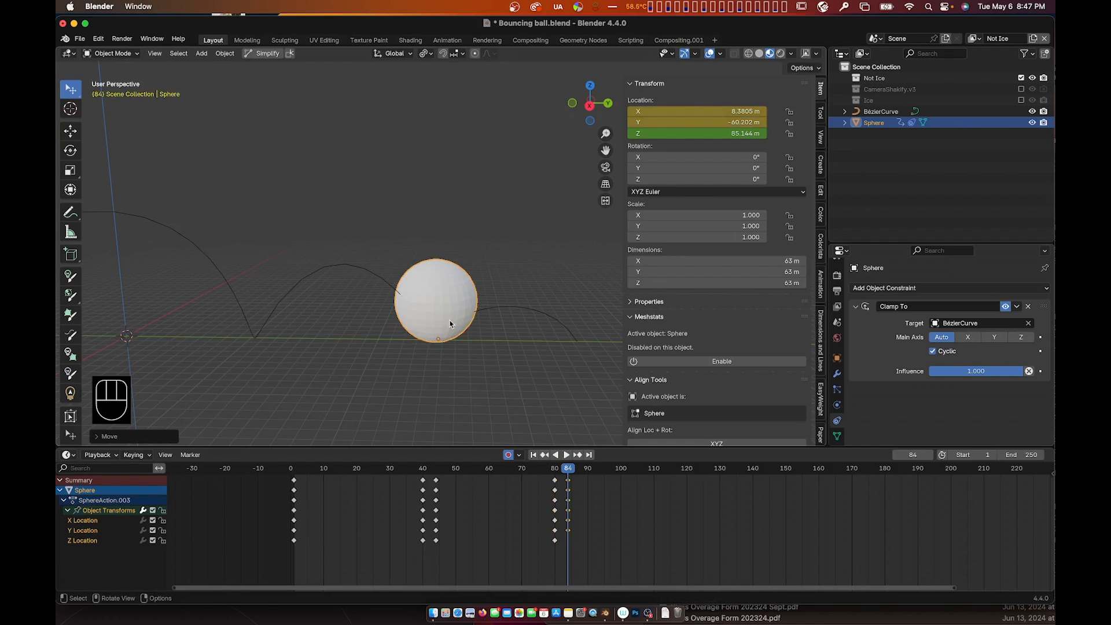
- Keyframe the sphere at the curve's final ground contact on frames 120 and 124, at about Y -55 m
click(687, 468)
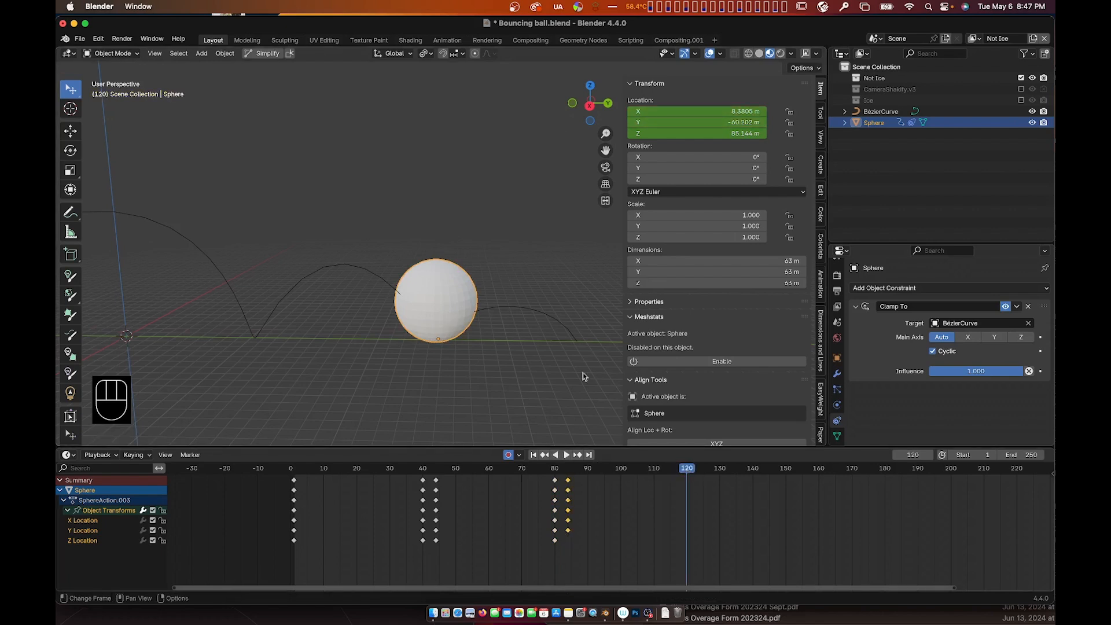
key(g)
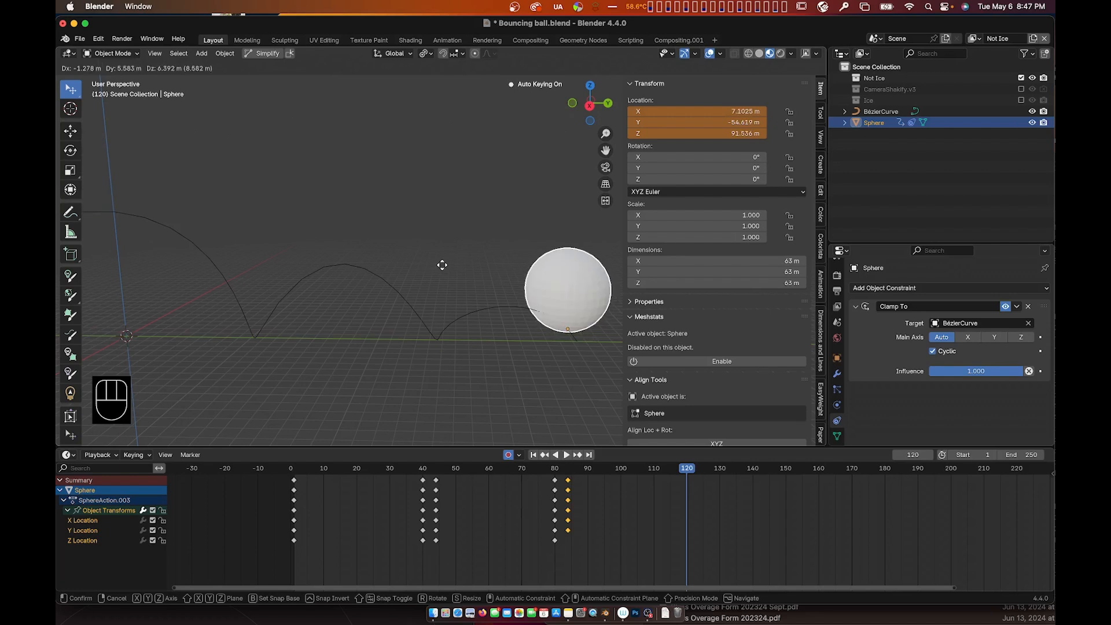
click(603, 355)
click(700, 469)
key(g)
click(443, 294)
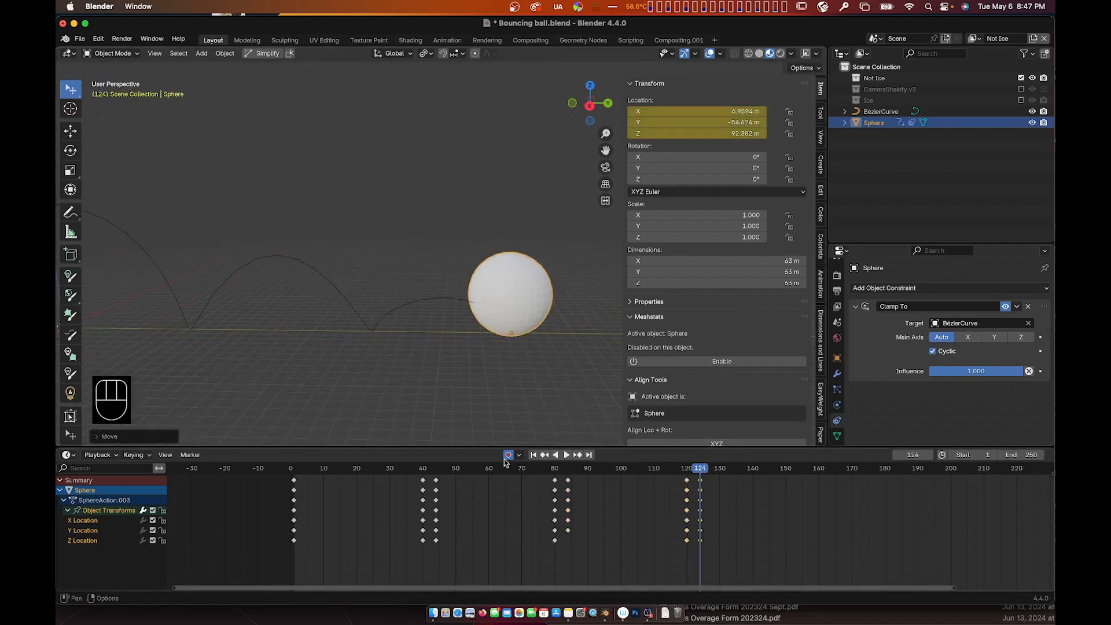
- Play the animation from frame 1 to review the sphere's motion along the arcs
mouse_move(310, 470)
mouse_down()
mouse_move(282, 469)
mouse_move(294, 469)
mouse_up()
shift+scroll(254, 313, left, 5)
key(space)
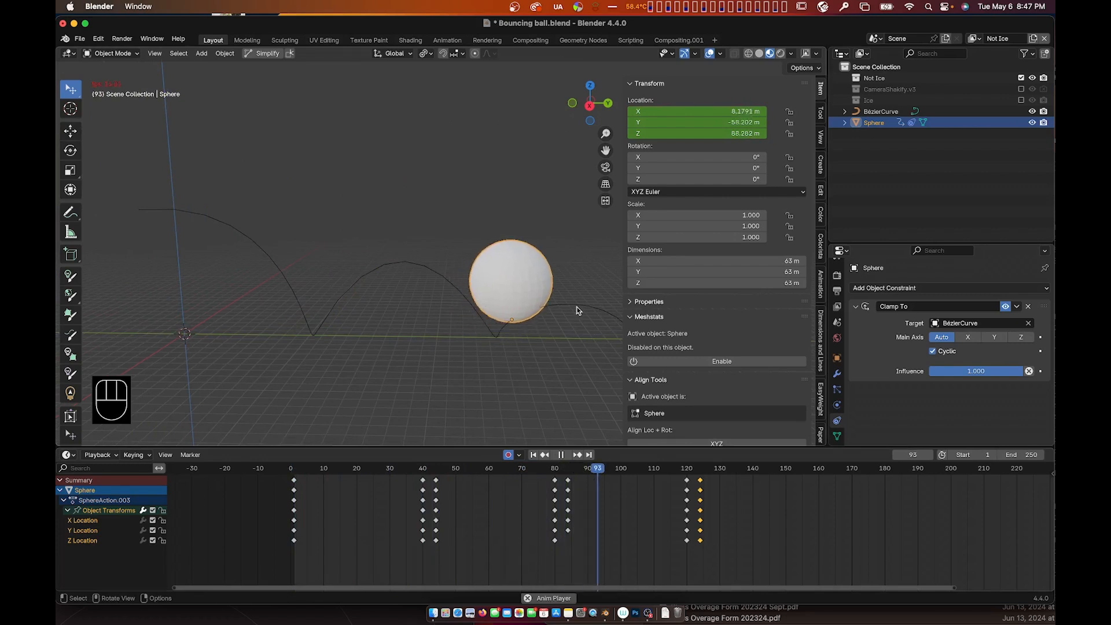
key(space)
- Try squashing the sphere along Z to about 0.52 on frame 42, and undo the scaling
drag(428, 484, 427, 487)
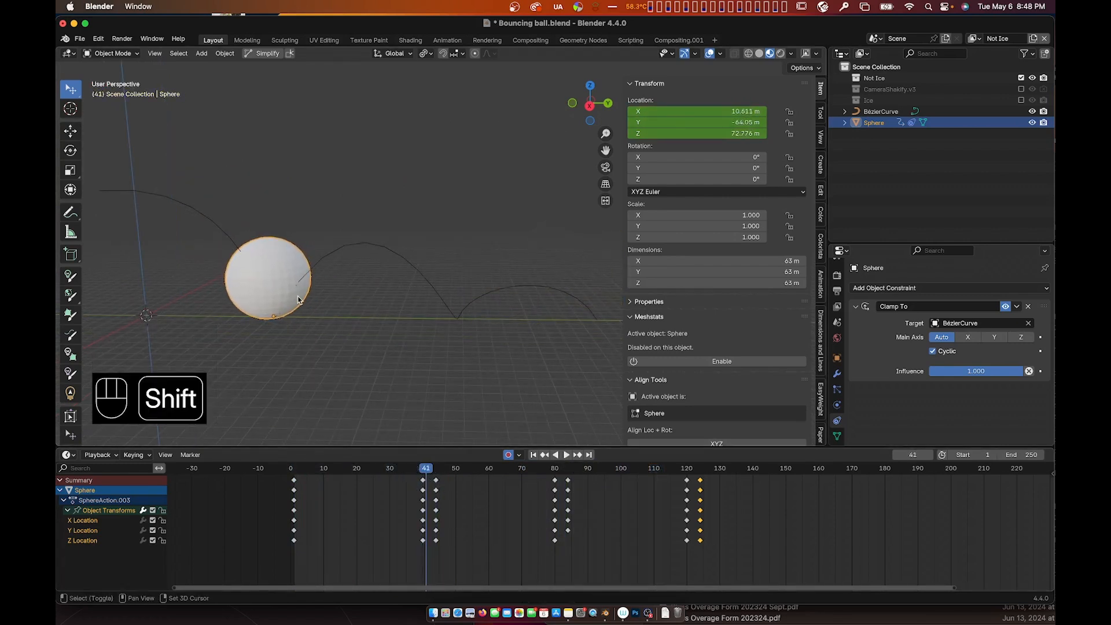
shift+scroll(298, 297, left, 5)
key(s)
key(z)
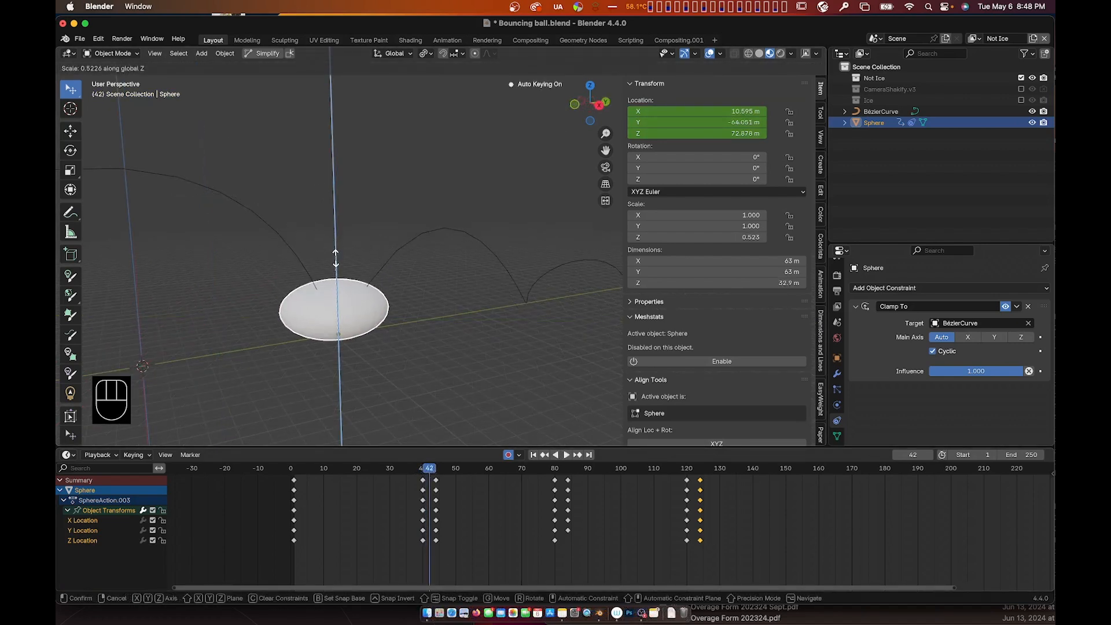
click(336, 258)
scroll(335, 258, left, 10)
scroll(336, 260, left, 10)
scroll(336, 260, left, 3)
key(super+z)
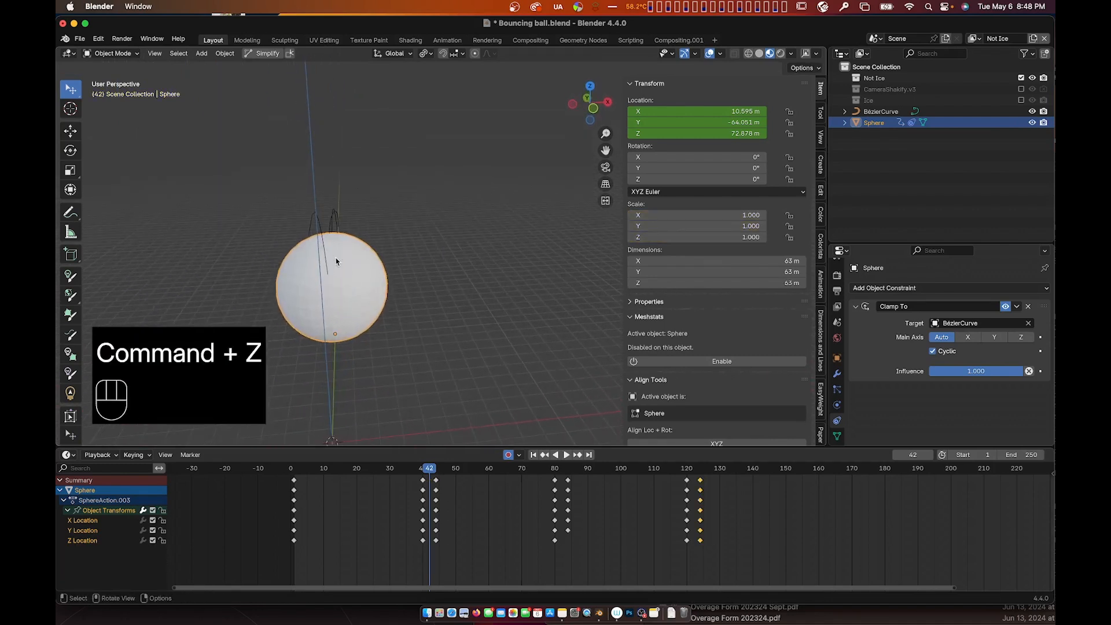
- Keyframe the sphere's scale on frame 42 and squash it along Z to about 0.49
shift+scroll(337, 261, left, 4)
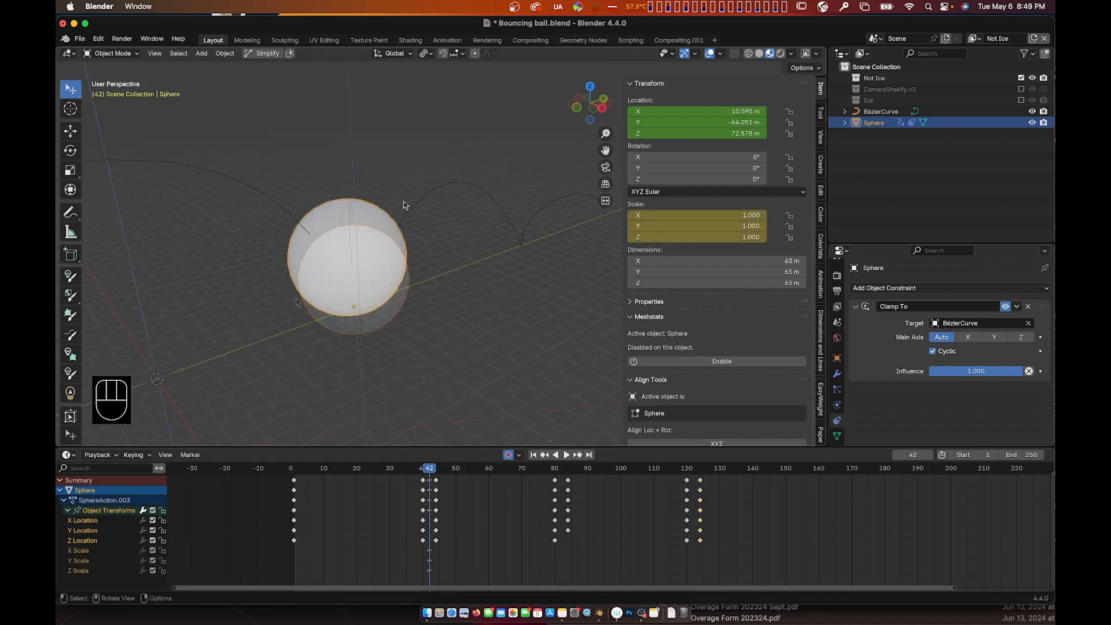
scroll(404, 206, left, 10)
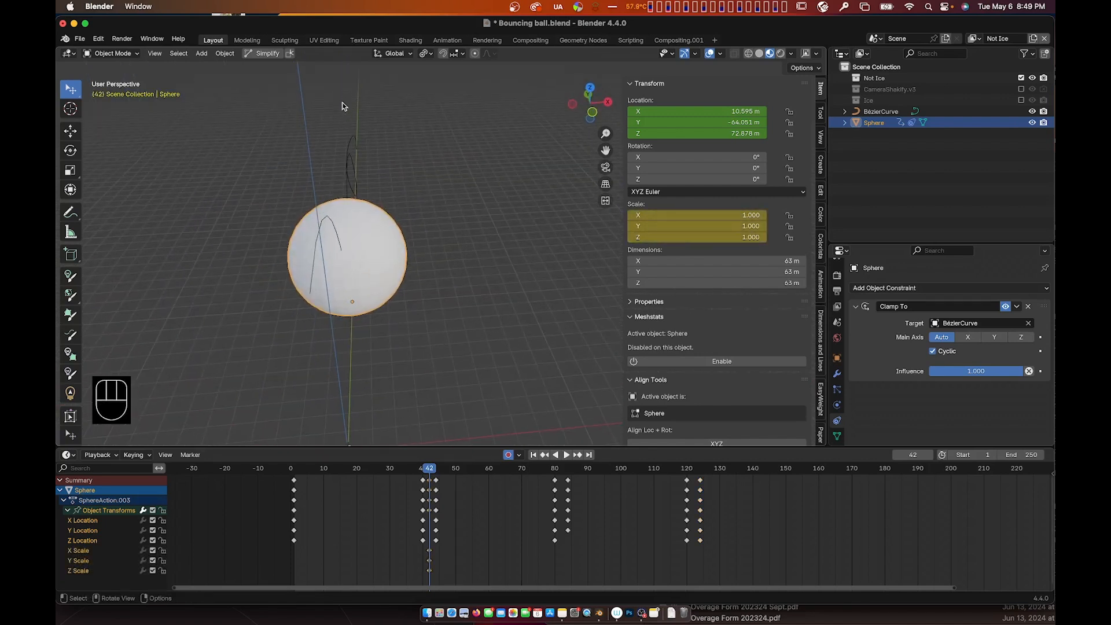
scroll(364, 248, left, 5)
key(s)
key(z)
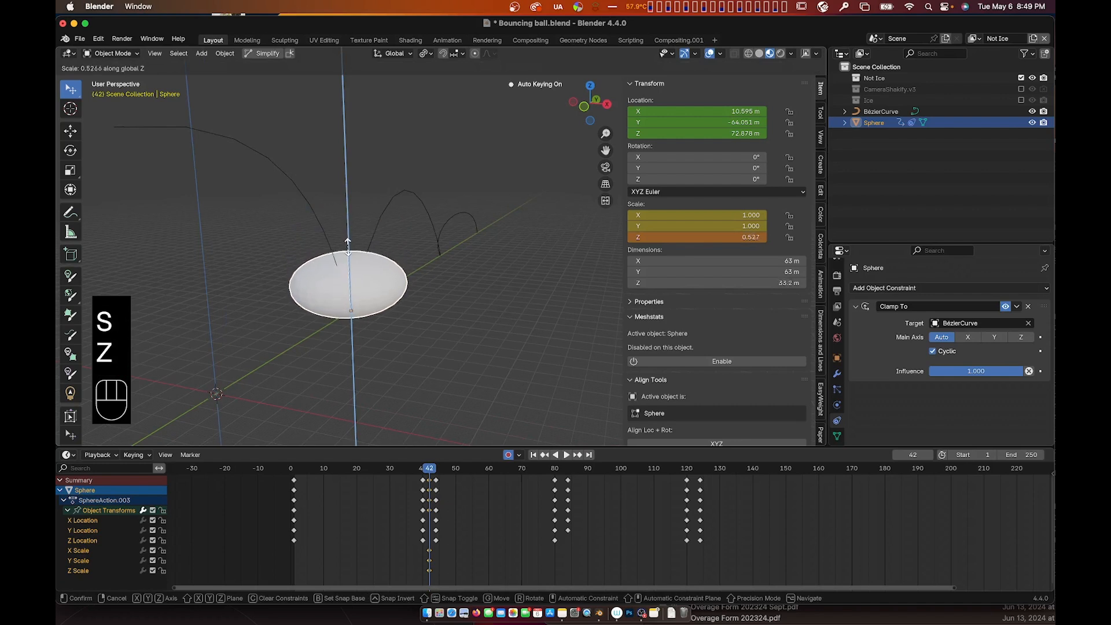
click(349, 249)
scroll(350, 253, left, 5)
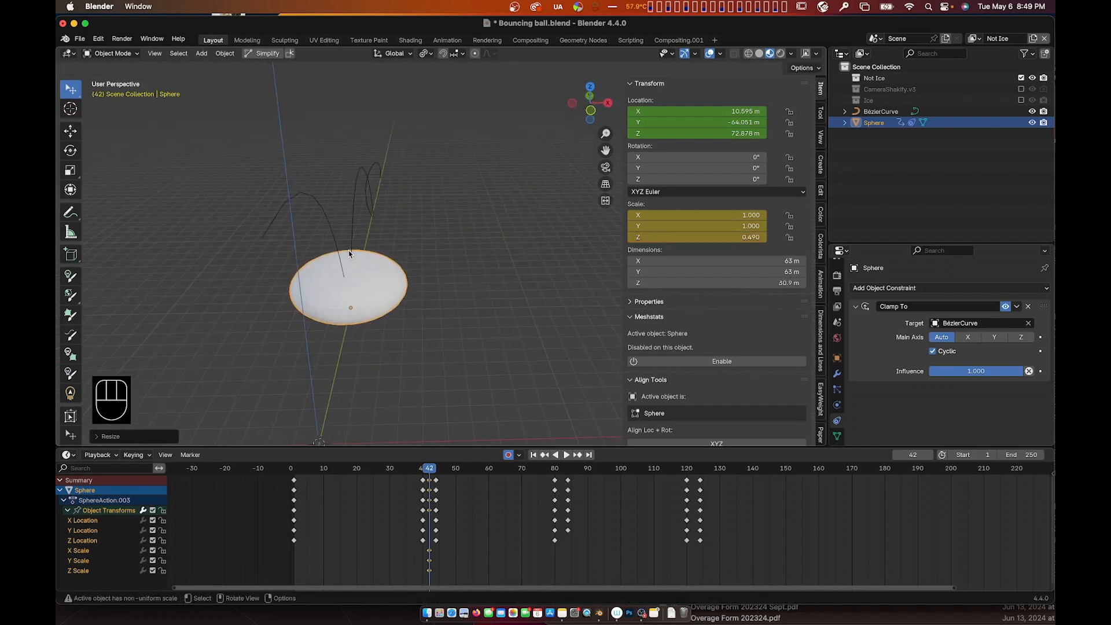
- Widen the squashed sphere on frame 42 to about 1.51 in X and Y, keeping Z locked
key(s)
key(shift+z)
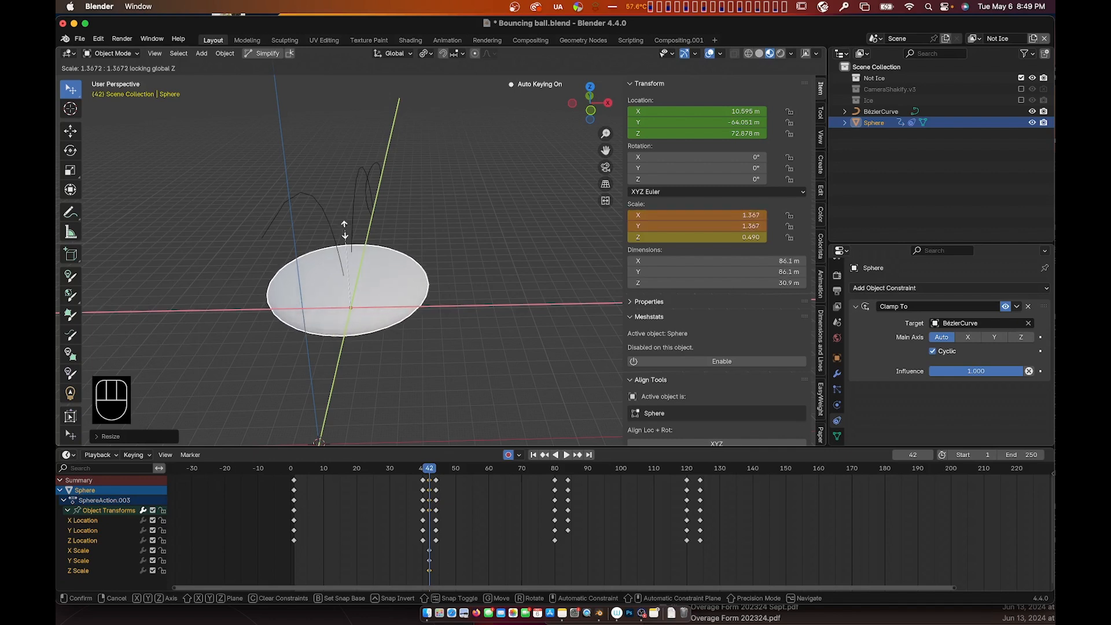
click(342, 223)
- Inspect the squashed sphere at the first ground contact from several angles
scroll(342, 223, right, 10)
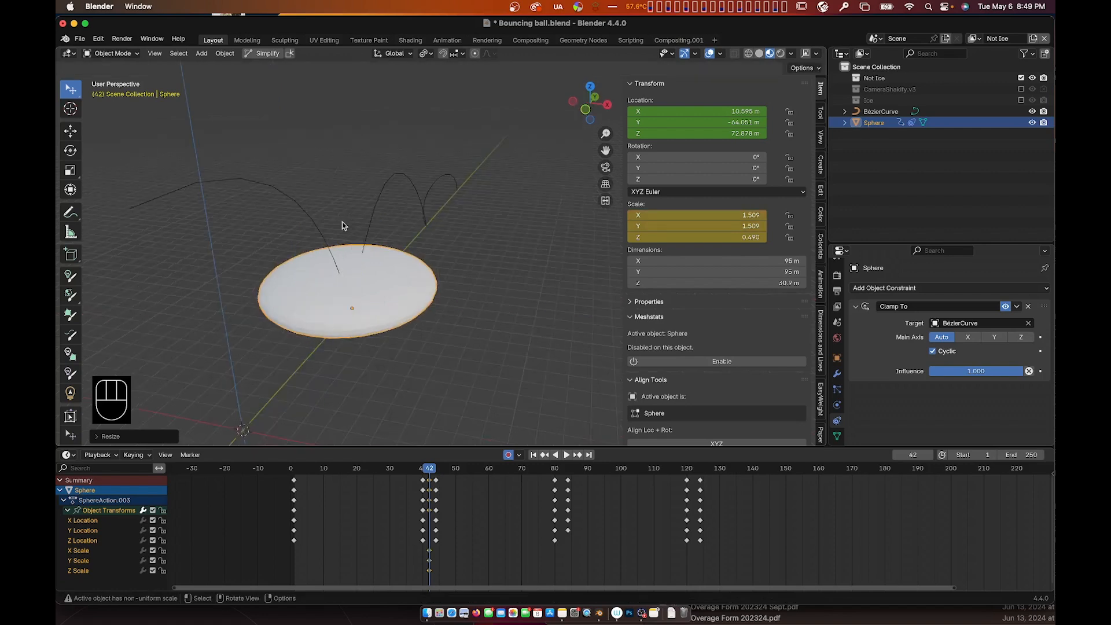
scroll(342, 224, up, 5)
scroll(343, 223, left, 10)
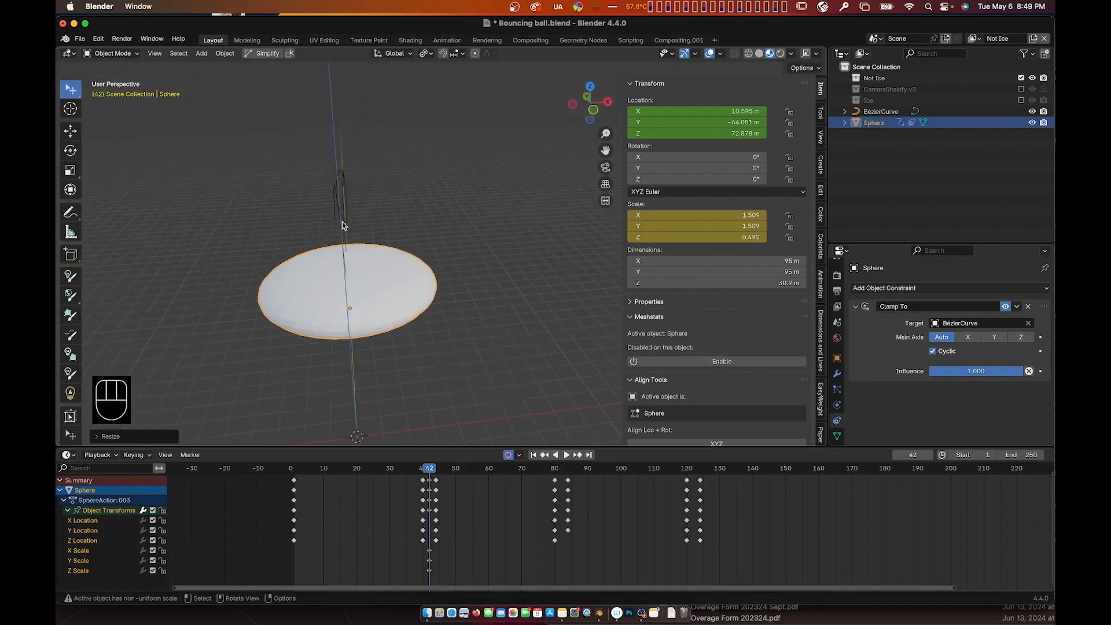
scroll(342, 223, right, 10)
scroll(343, 224, right, 3)
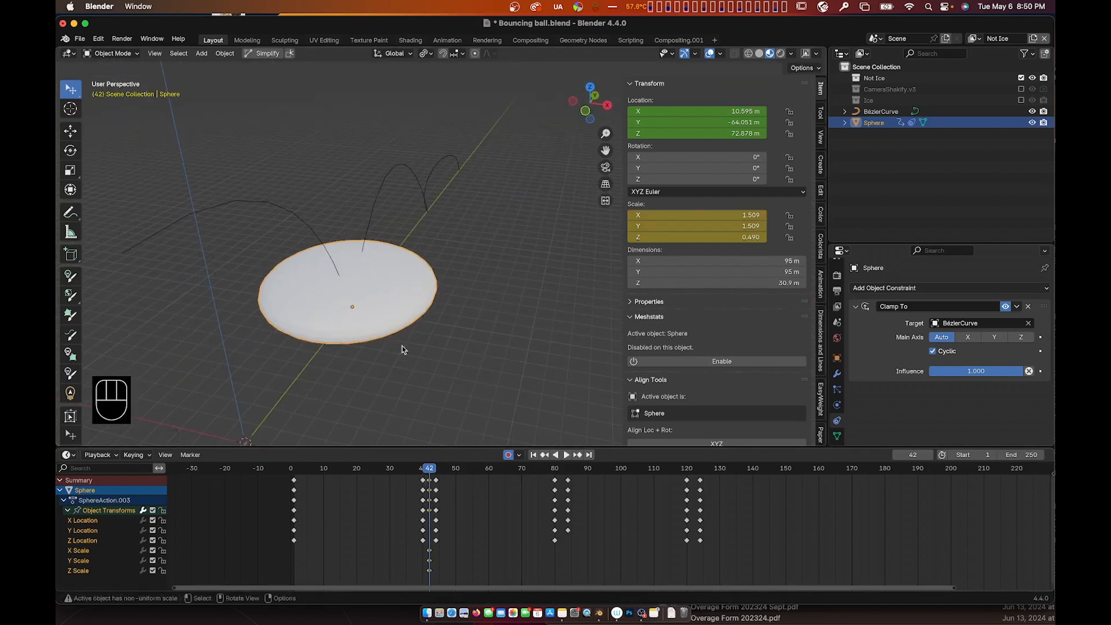
scroll(402, 349, right, 10)
scroll(402, 348, down, 5)
scroll(402, 349, up, 2)
- On frame 38, keyframe the sphere's X, Y and Z scale at 1
mouse_move(428, 467)
mouse_down()
mouse_move(521, 469)
mouse_move(419, 478)
mouse_up()
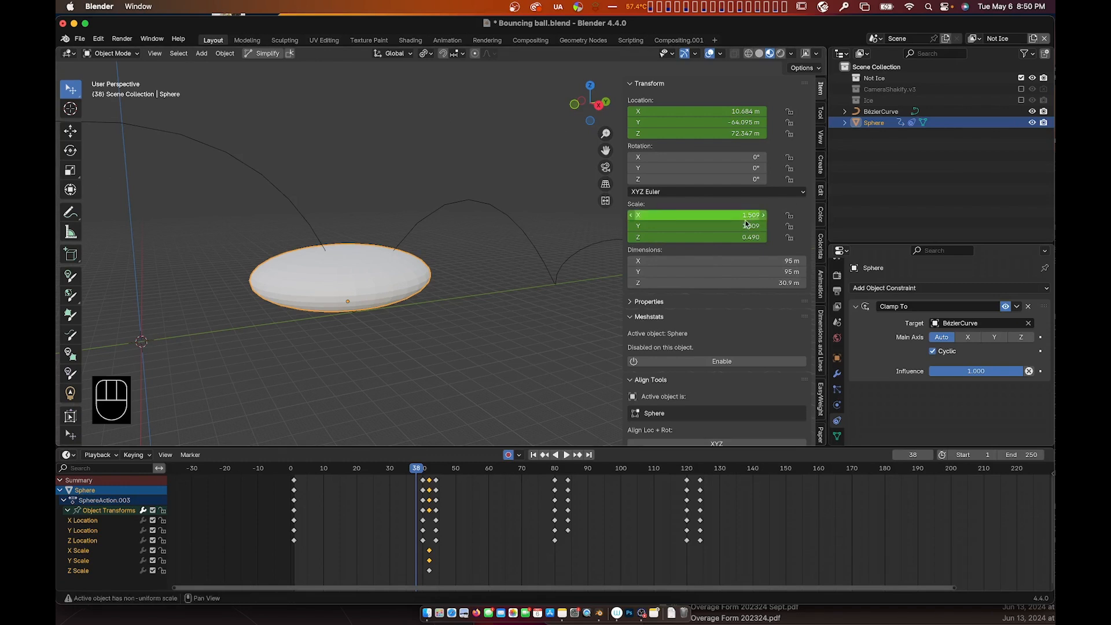
key(BackSpace)
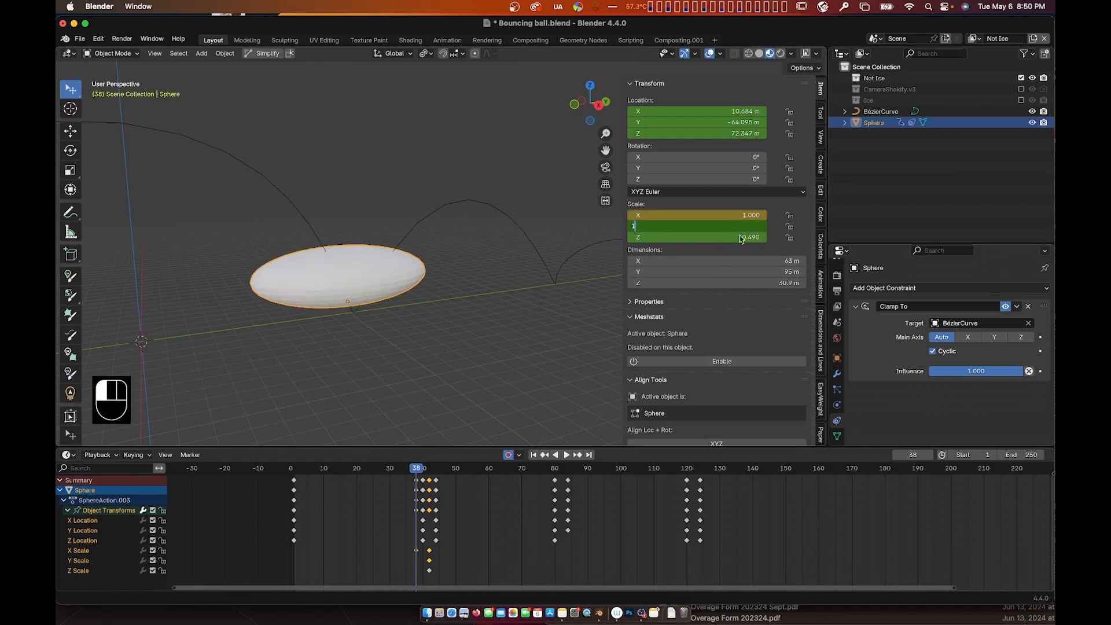
key(BackSpace)
click(740, 236)
text(1)
key(Return)
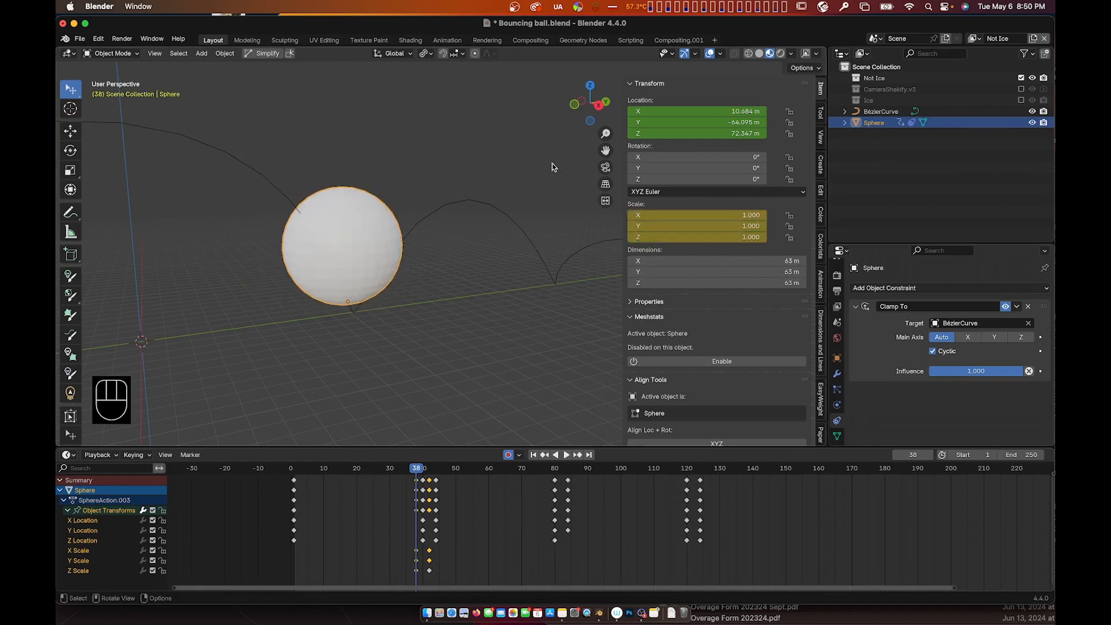
- On frame 47, keyframe the sphere's X, Y and Z scale at 1 to restore its round shape
drag(417, 467, 447, 472)
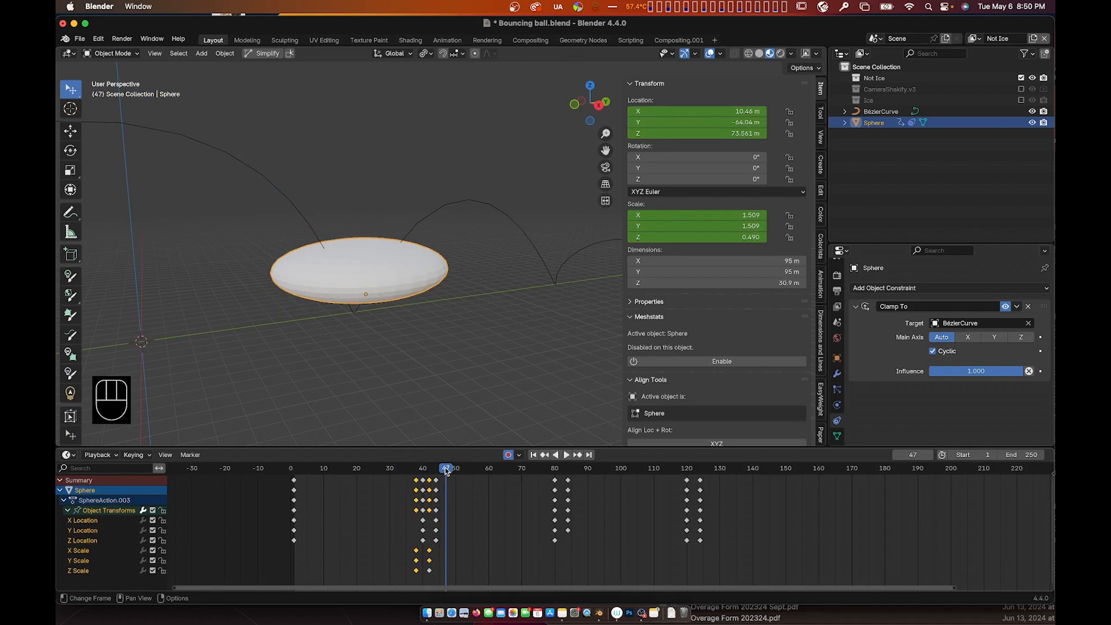
click(726, 214)
text(1)
key(Return)
click(727, 231)
text(1)
key(Return)
click(726, 237)
text(1)
key(Return)
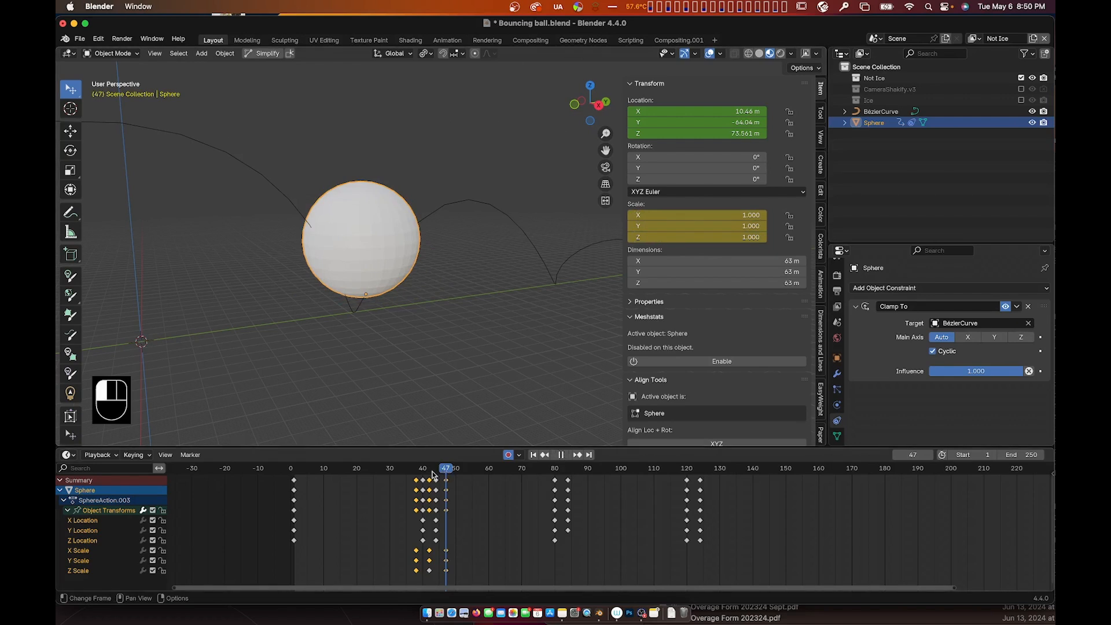
- Play the animation from about frame 30 to review the squash at the first bounce
click(391, 470)
key(space)
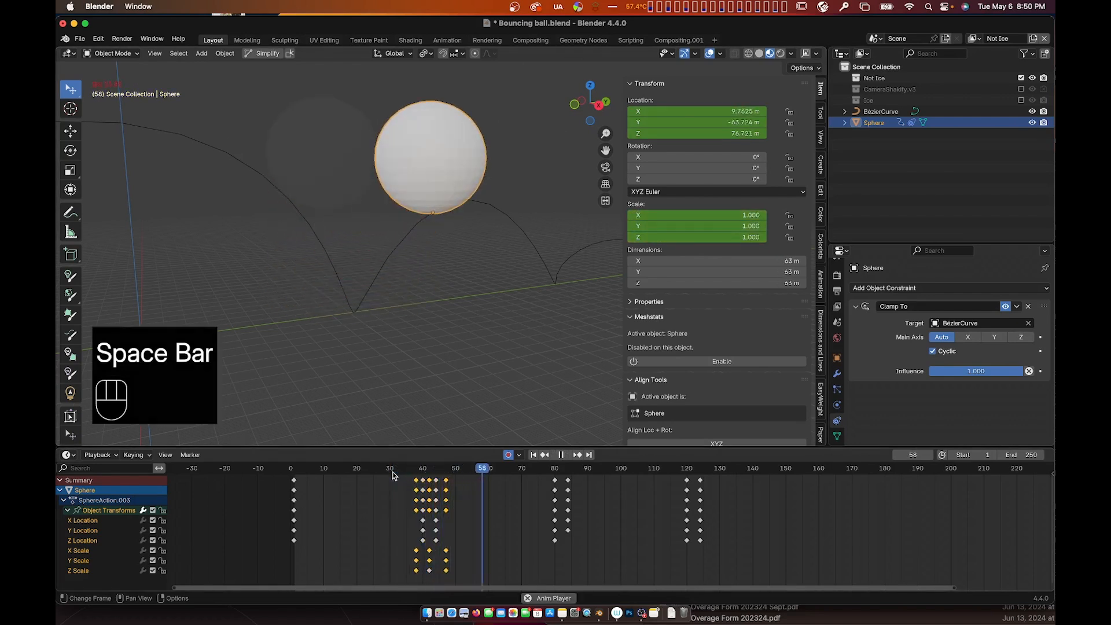
key(space)
- On frame 79, scale the sphere uniformly to about 1.018 to create its scale keyframes
drag(564, 478, 552, 473)
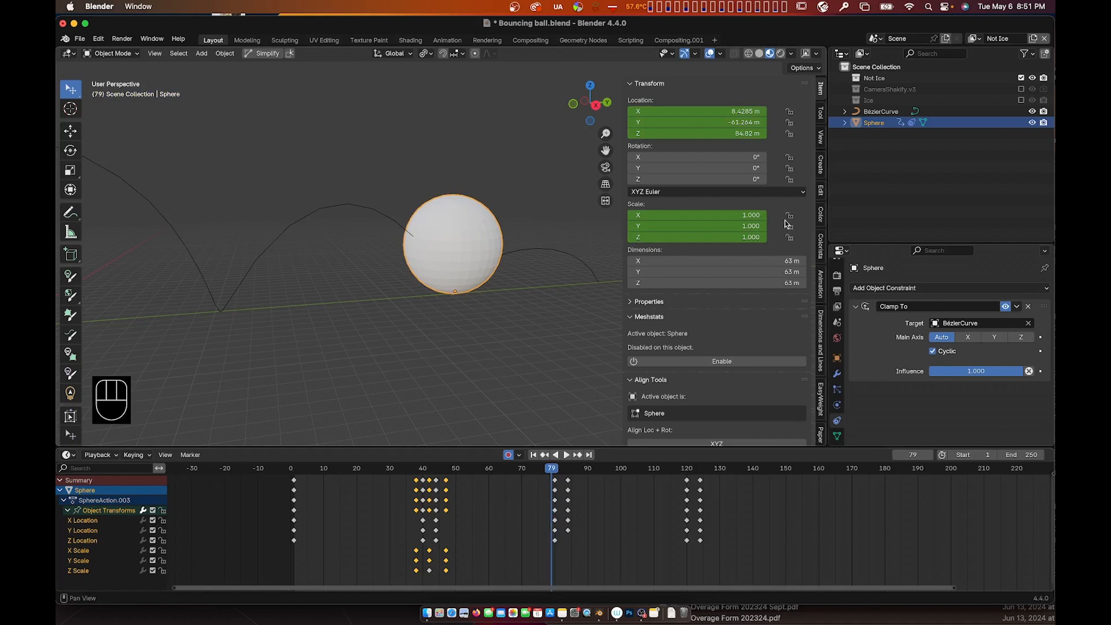
key(s)
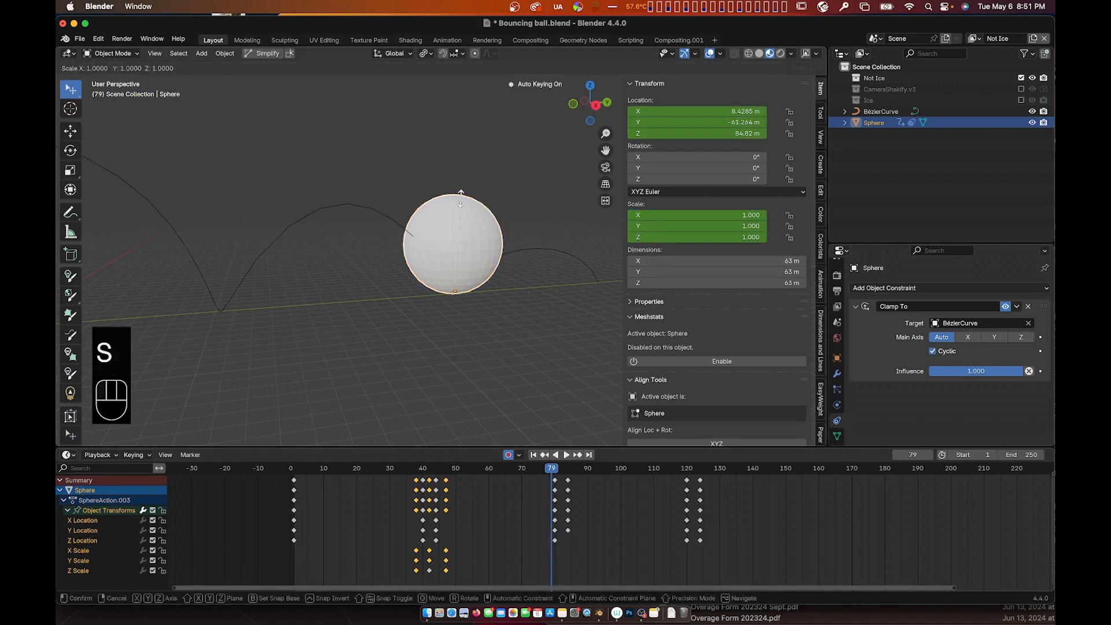
click(461, 197)
key(s)
click(461, 197)
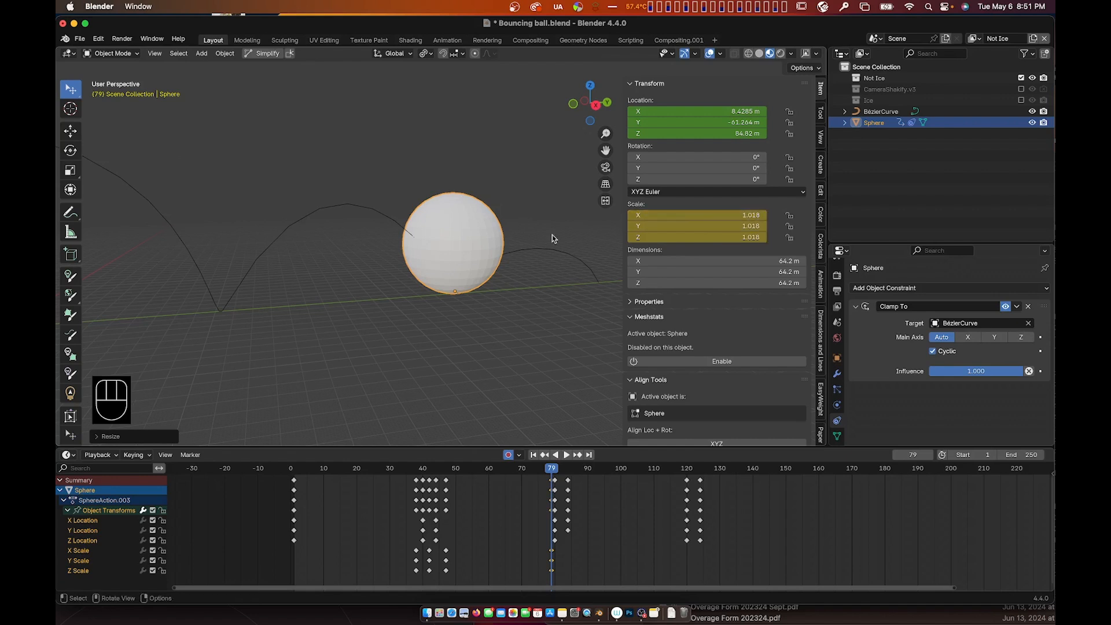
- Set the sphere's X, Y and Z scale to 1 in the frame 79 keyframes
click(747, 216)
text(1)
key(Return)
click(745, 225)
text(1)
key(Return)
click(745, 236)
text(1)
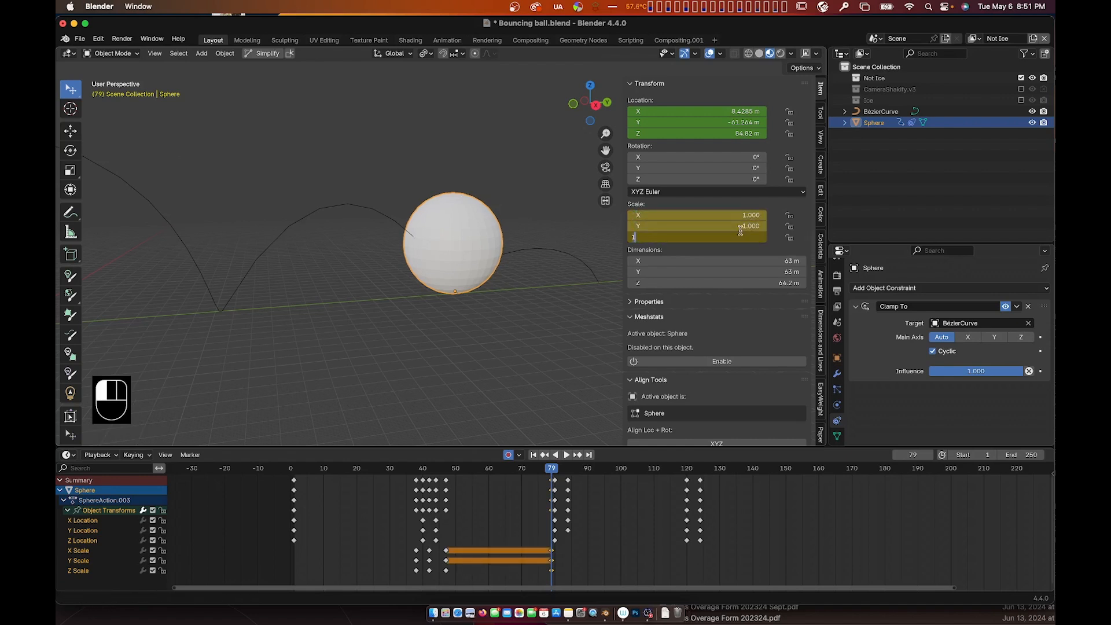
key(Return)
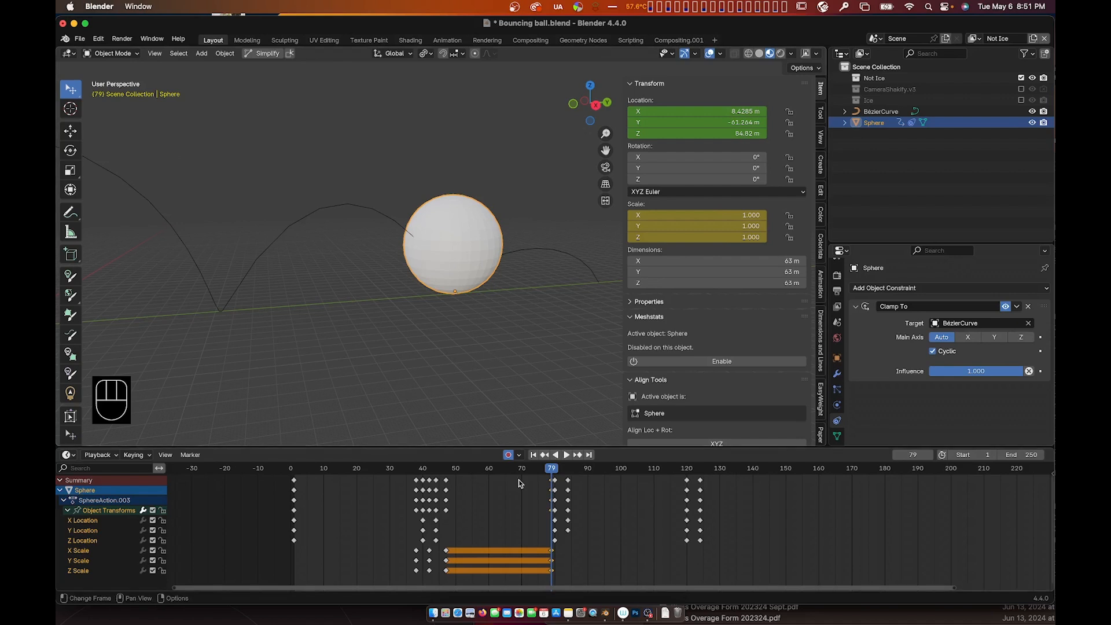
- On frame 82, keyframe the sphere squashed along Z to about 0.56 at the second ground contact
click(561, 471)
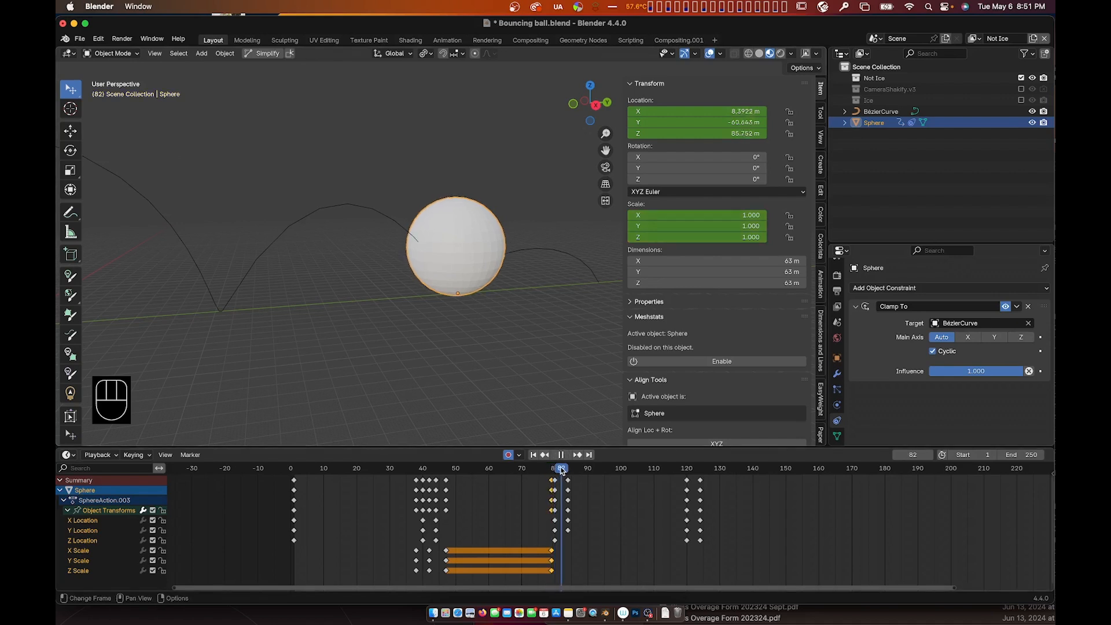
key(s)
key(z)
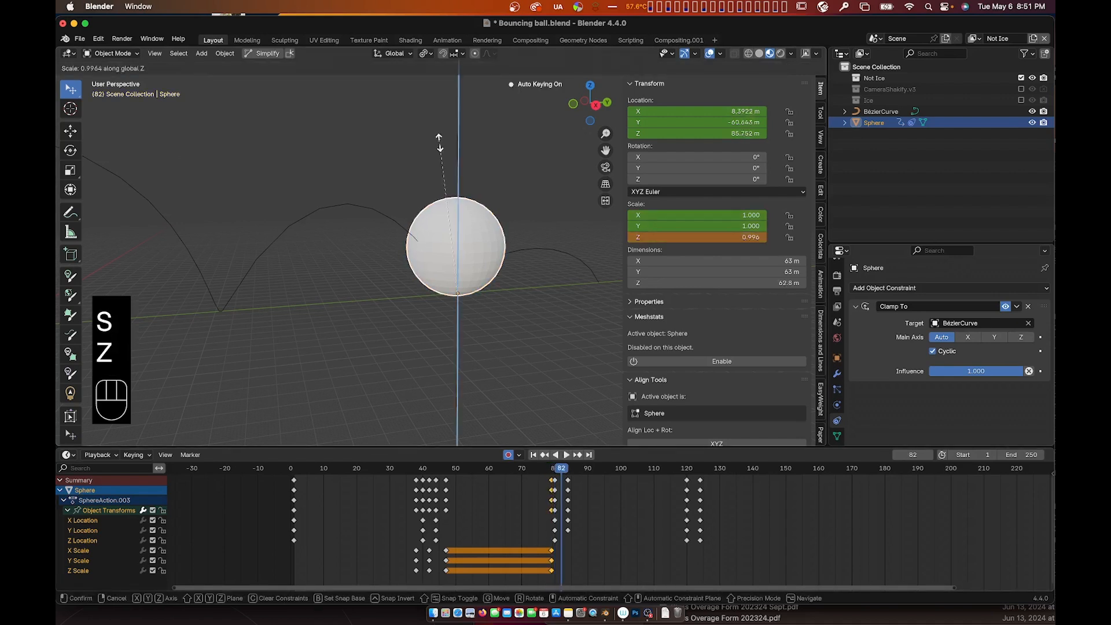
click(447, 211)
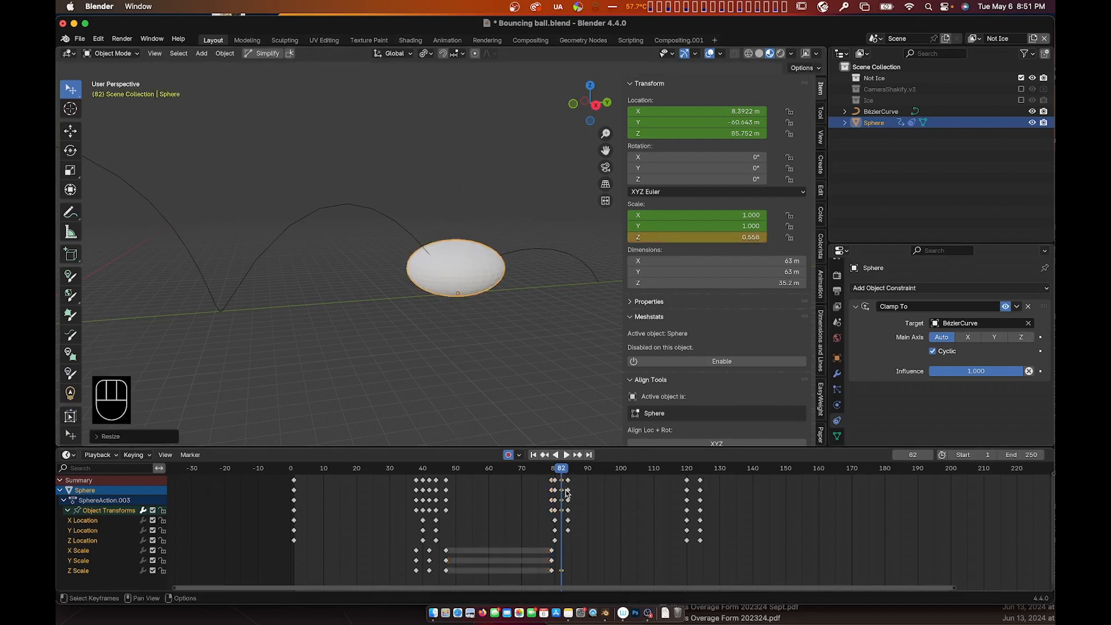
- Compare the sphere's scale values at the first ground contact on frame 42 with those on frame 82
mouse_move(433, 465)
mouse_down()
mouse_move(444, 468)
mouse_move(430, 472)
mouse_up()
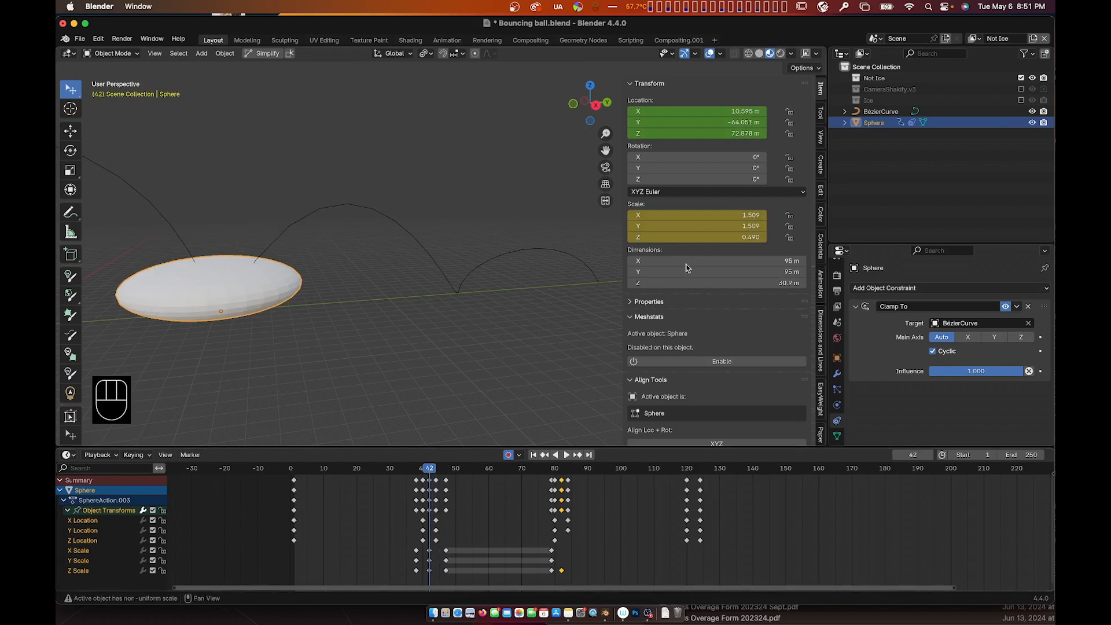
drag(560, 468, 560, 471)
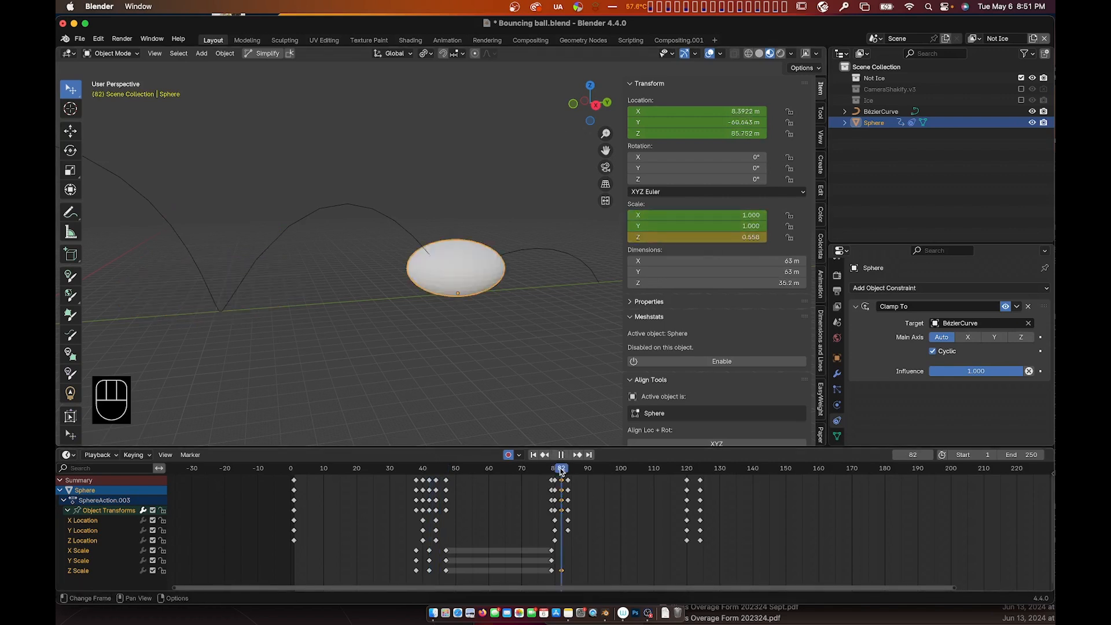
mouse_move(433, 471)
mouse_down()
mouse_move(419, 473)
mouse_move(429, 476)
mouse_up()
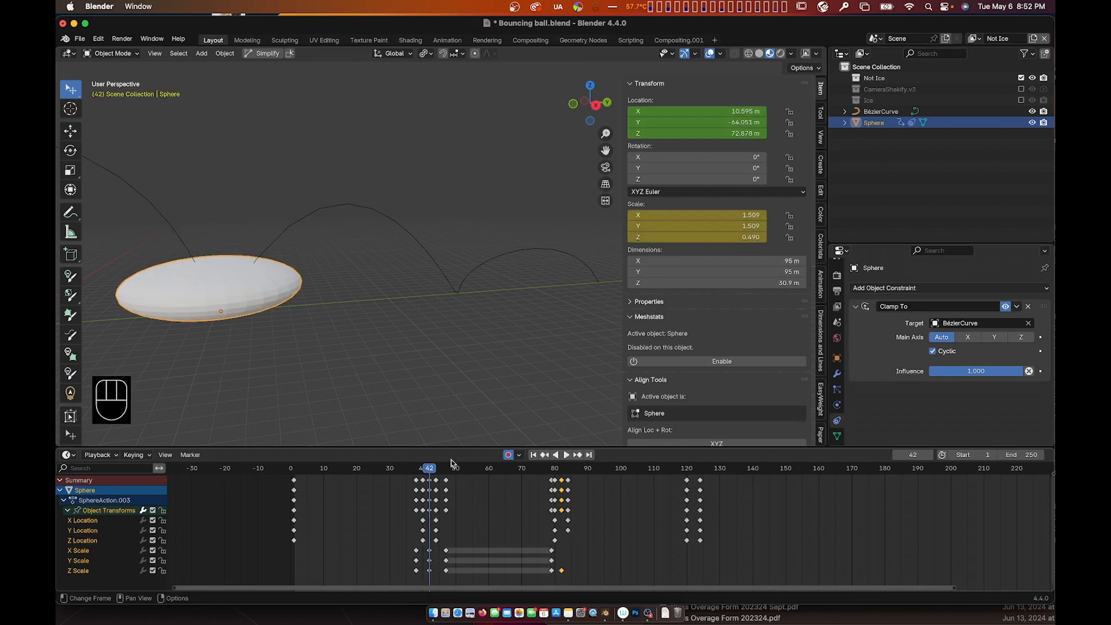
double_click(740, 217)
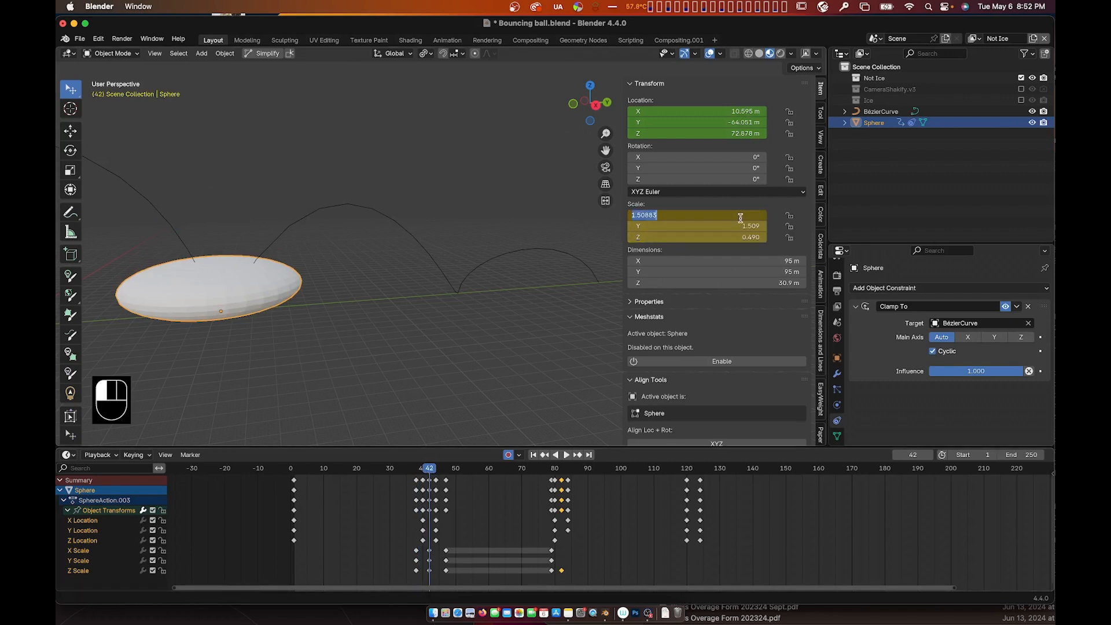
click(562, 473)
key(space)
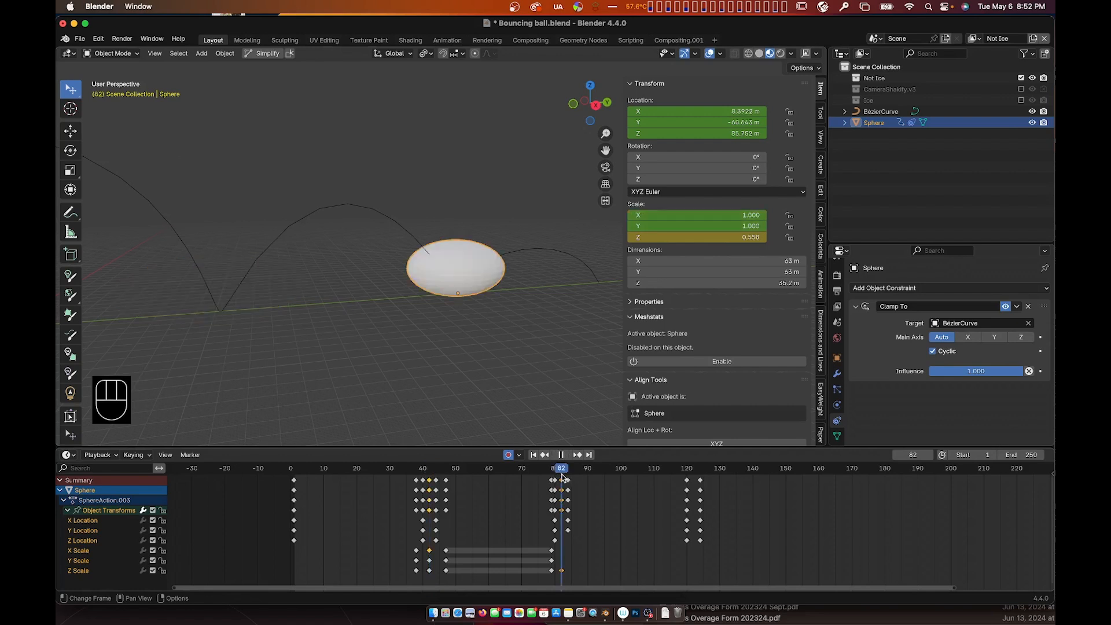
click(713, 214)
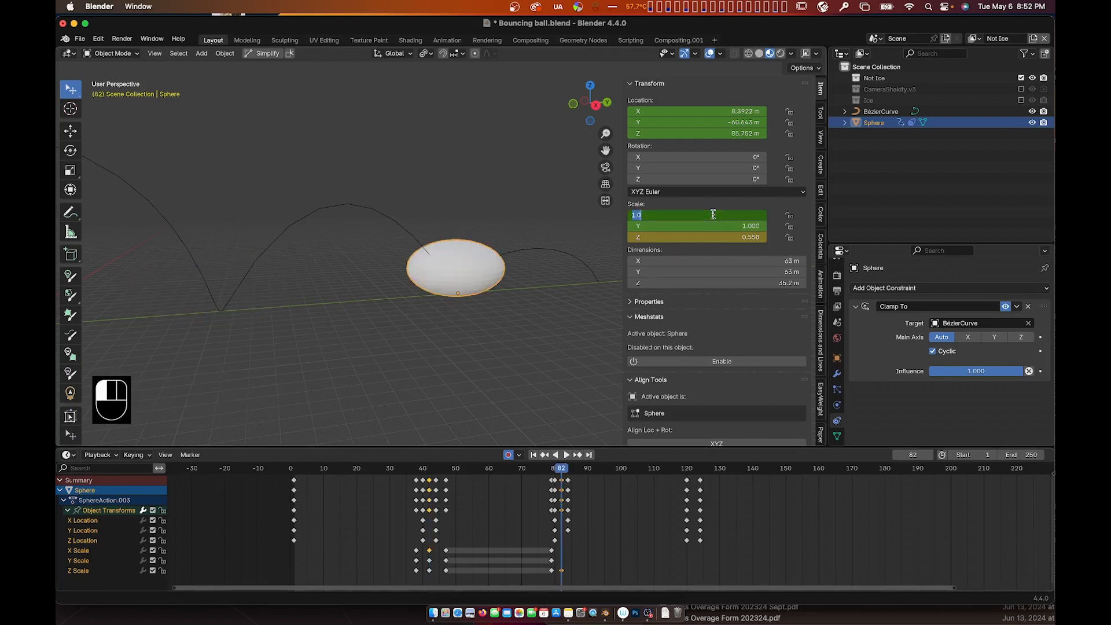
click(562, 471)
drag(562, 471, 562, 471)
- On frame 82, set the sphere's X and Y scale to 1.509 and its Z scale to 0.490
click(714, 224)
text(1.509)
key(Return)
click(714, 215)
text(1.509)
key(Return)
click(723, 236)
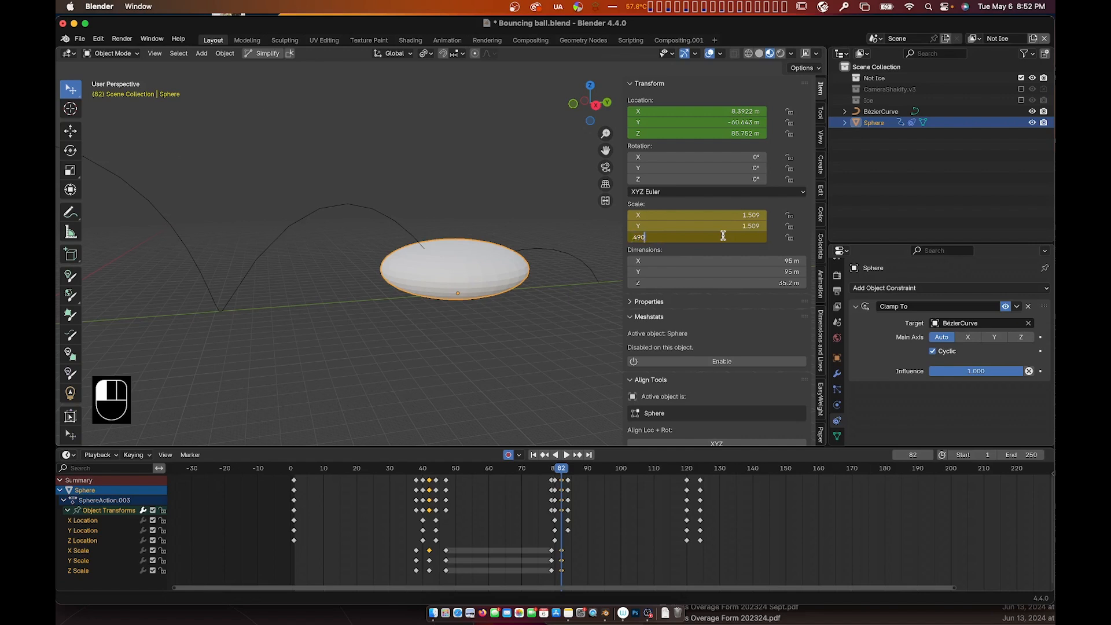
text(.490)
key(Return)
- On frame 86, keyframe the sphere's X, Y and Z scale at 1
mouse_move(561, 467)
mouse_down()
mouse_move(527, 469)
mouse_move(566, 475)
mouse_move(555, 472)
mouse_up()
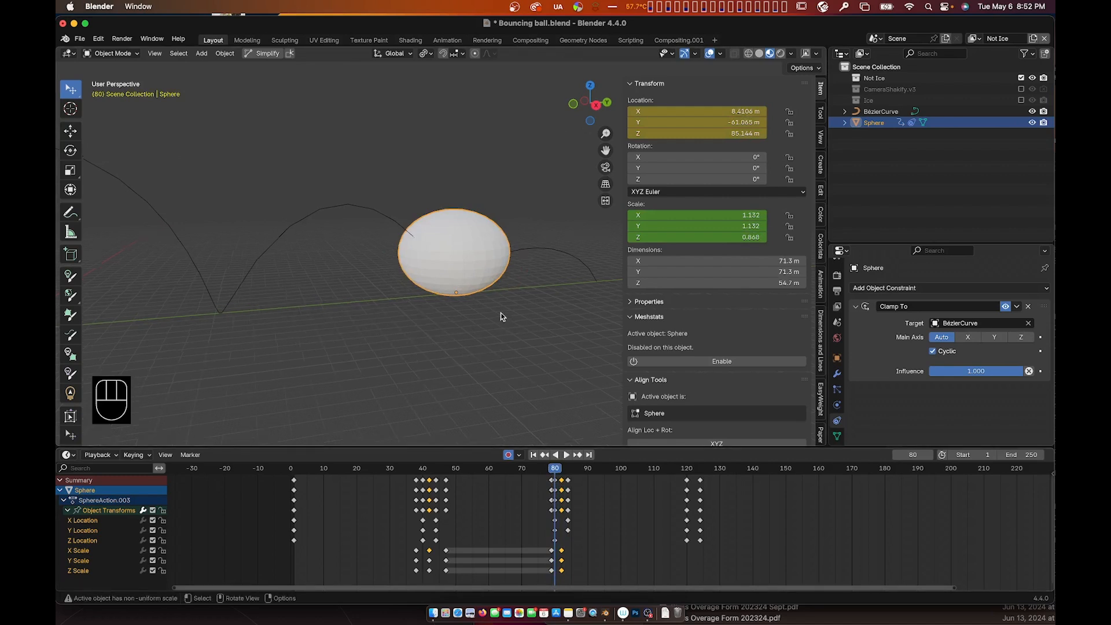
middle_drag(501, 313, 502, 315)
drag(554, 470, 575, 477)
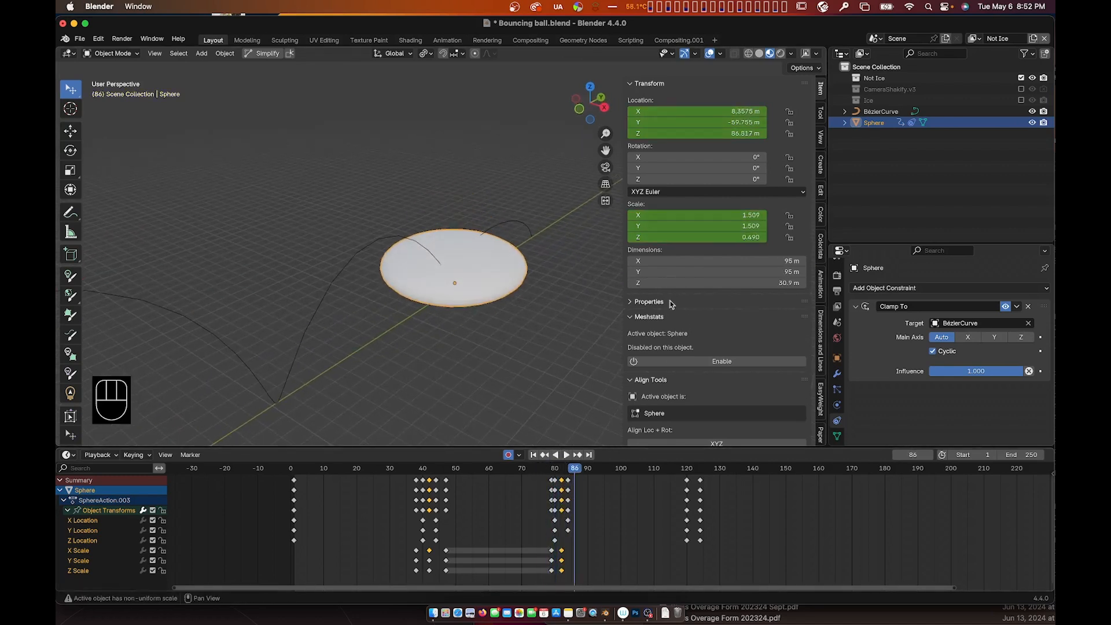
click(715, 215)
text(1)
key(Return)
click(716, 236)
text(1)
key(Return)
click(717, 226)
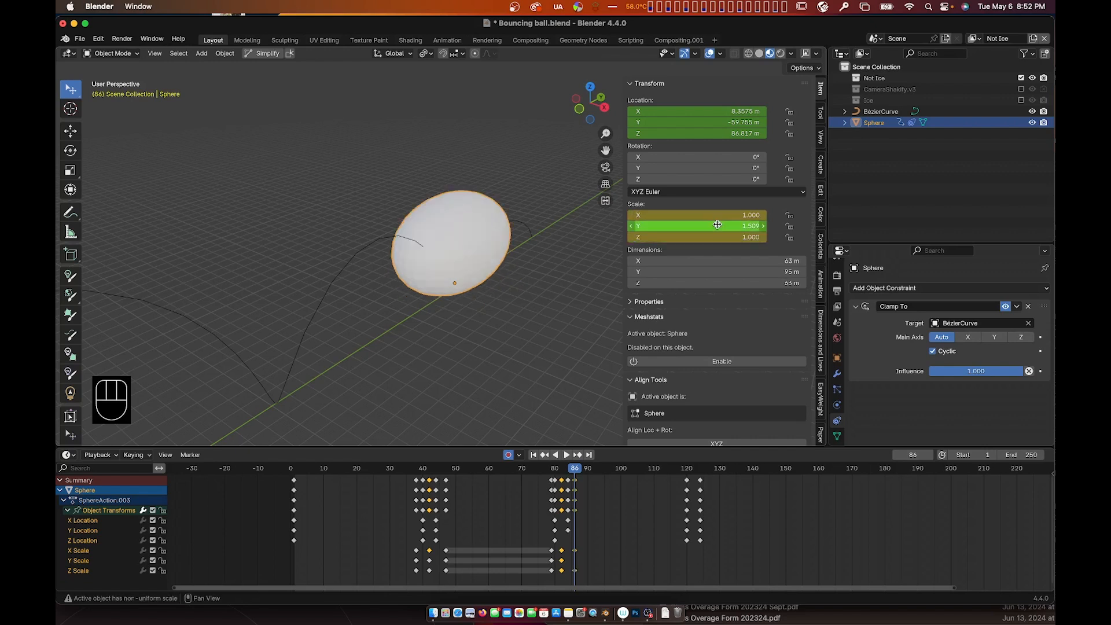
text(1)
key(Return)
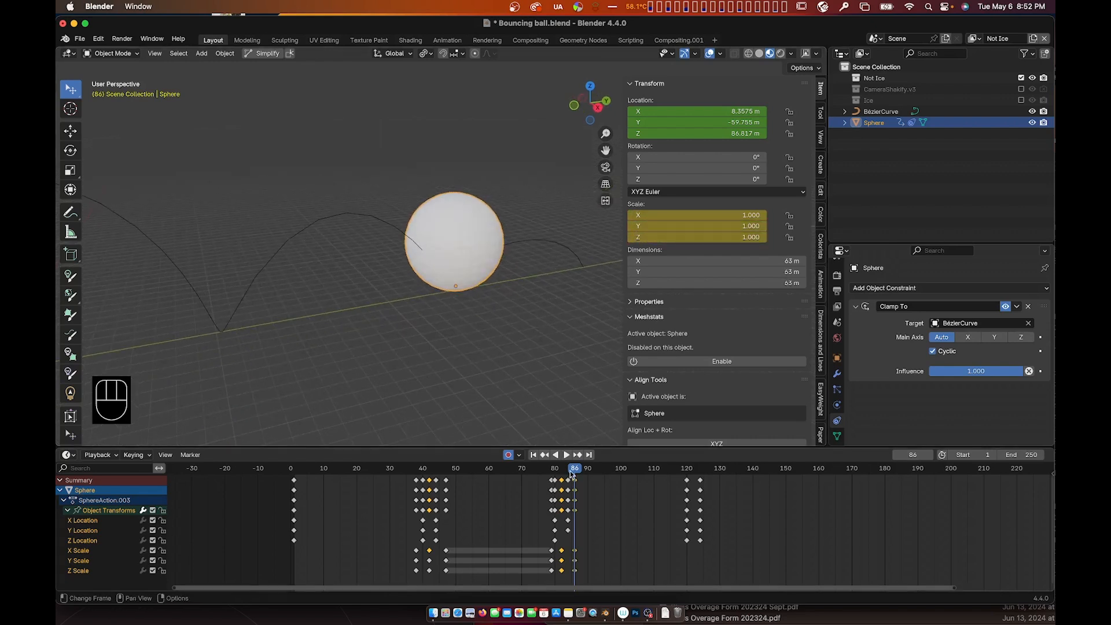
- On frame 122, keyframe the sphere squashed along Z to 0.360 at the third ground contact
key(space)
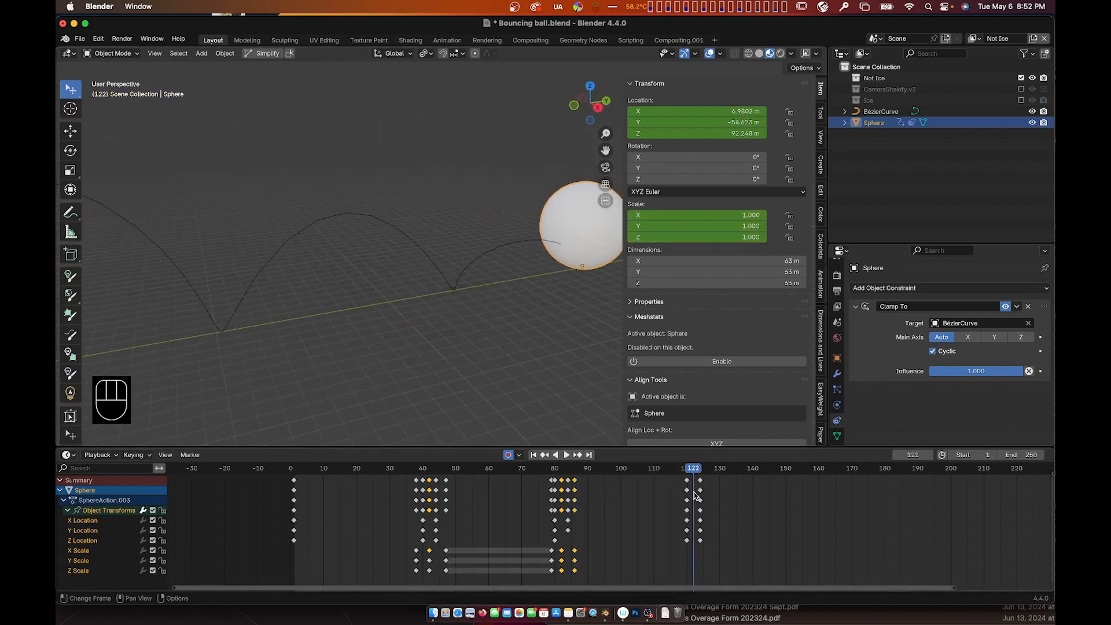
shift+scroll(513, 275, right, 5)
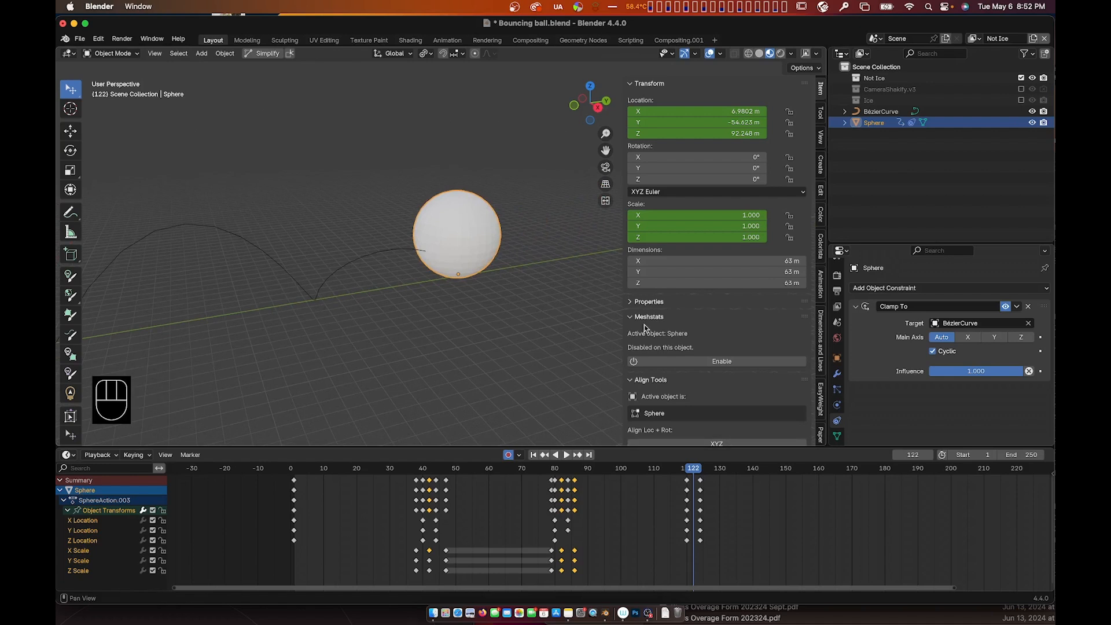
click(737, 238)
mouse_move(737, 238)
mouse_down()
mouse_move(700, 238)
mouse_move(737, 237)
mouse_up()
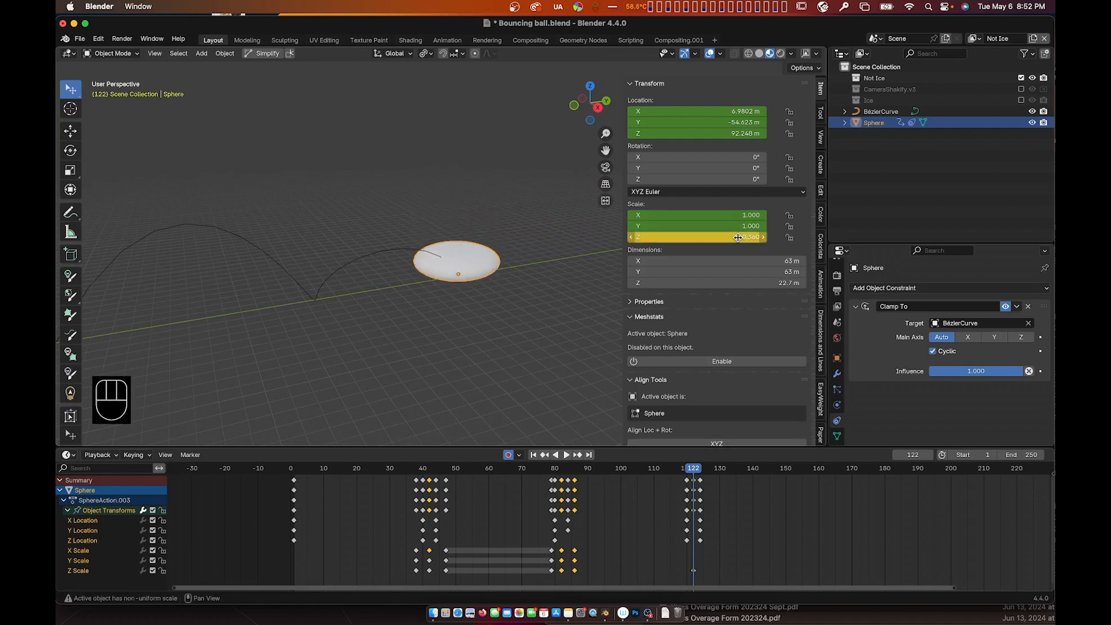
scroll(520, 221, up, 5)
scroll(520, 220, down, 5)
scroll(521, 221, right, 3)
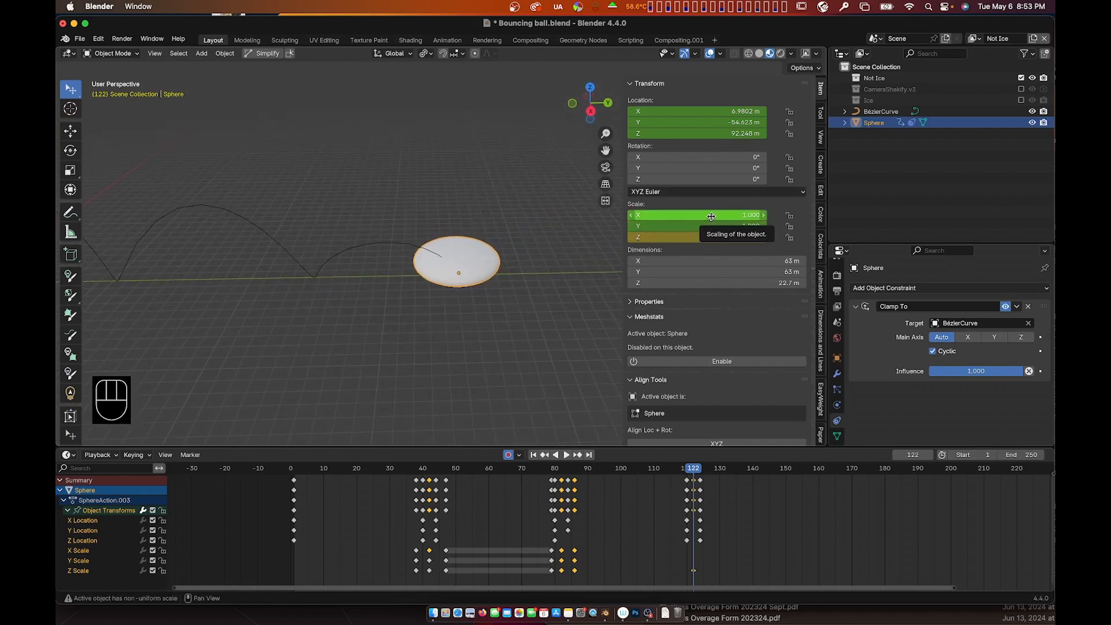
- Copy the 1.509 X scale from frame 82 into the sphere's X and Y scale on frame 122
mouse_move(575, 470)
mouse_down()
mouse_move(562, 472)
mouse_move(651, 470)
mouse_move(562, 471)
mouse_up()
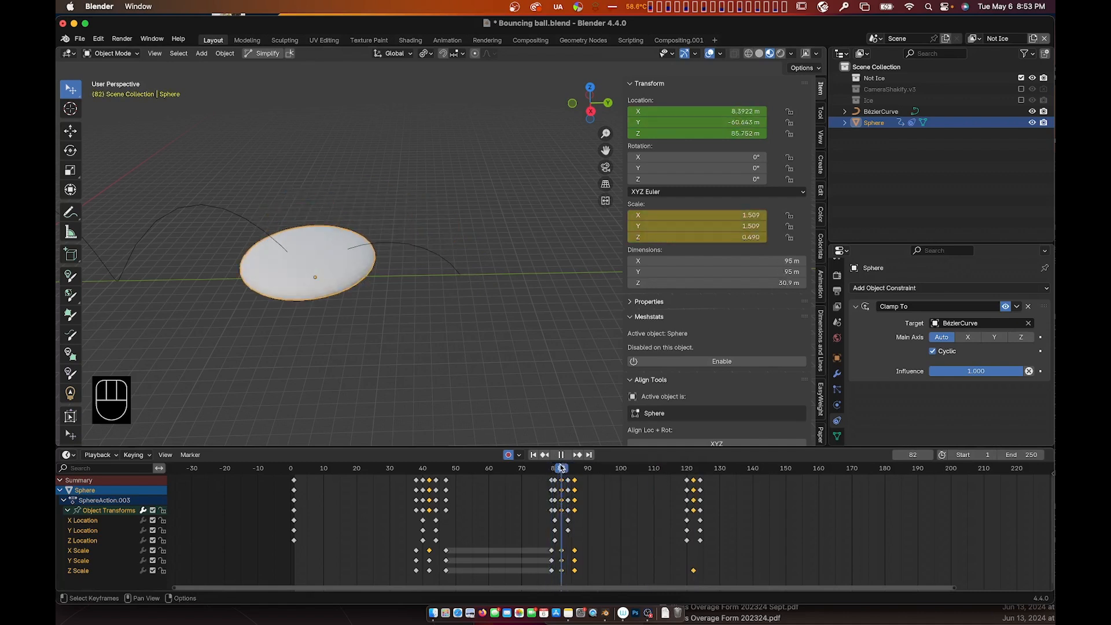
click(755, 215)
key(super+c)
click(693, 472)
drag(692, 471, 693, 472)
click(732, 216)
key(super+v)
click(731, 224)
click(731, 226)
key(super+v)
click(726, 234)
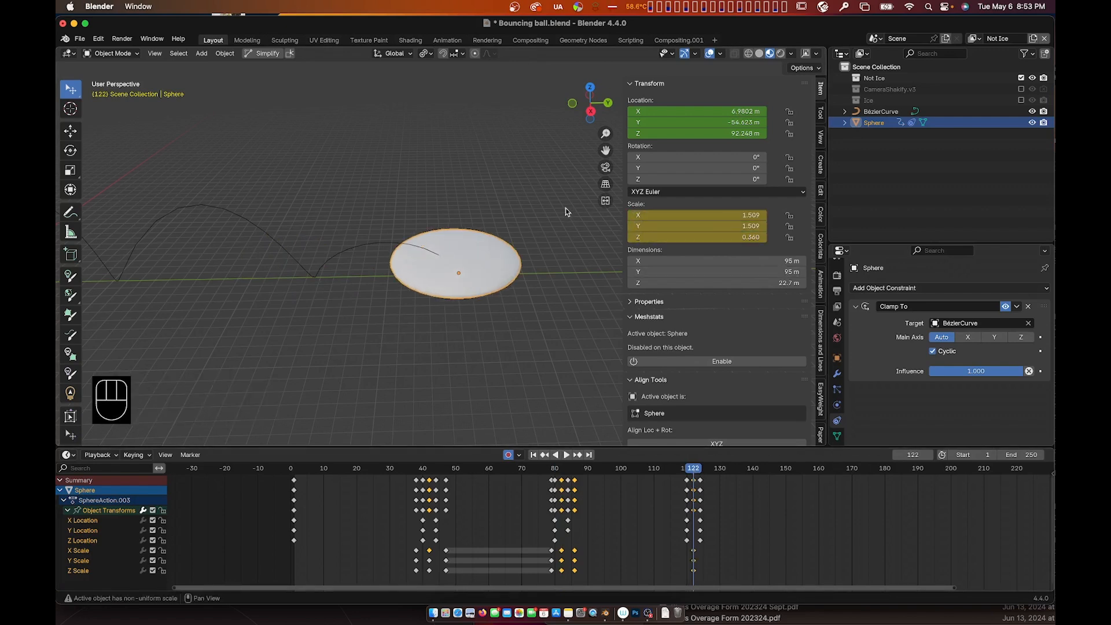
- Play the animation with the whole curve in view to review the squash at all three ground contacts
click(541, 387)
click(497, 283)
key(shift+Left)
scroll(318, 301, down, 2)
shift+scroll(318, 302, left, 5)
key(space)
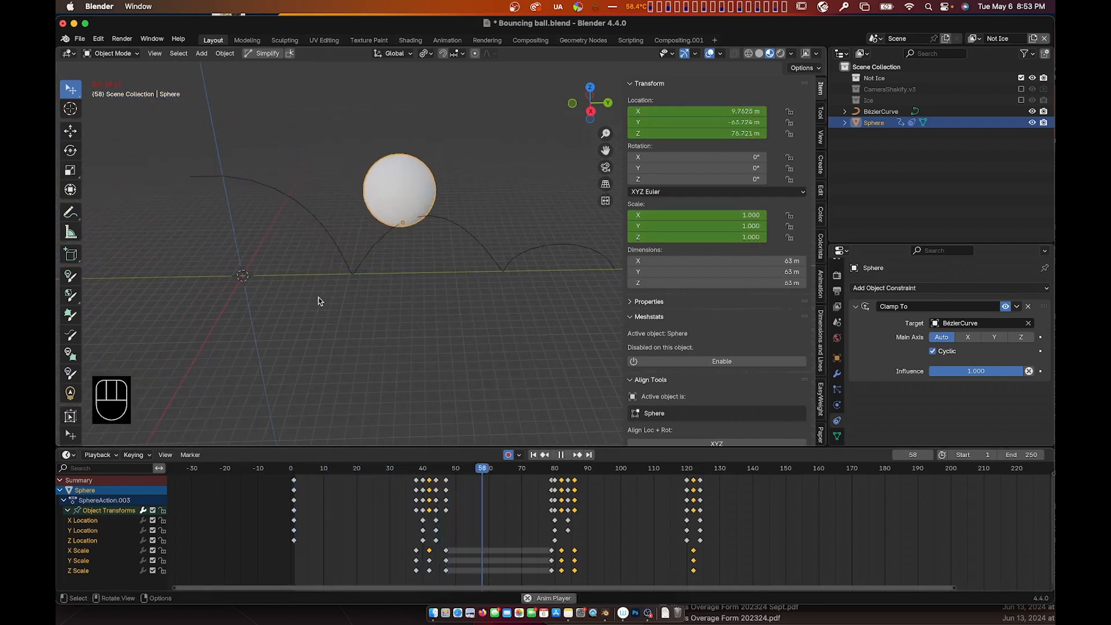
shift+scroll(447, 243, down, 3)
shift+scroll(447, 242, down, 3)
key(space)
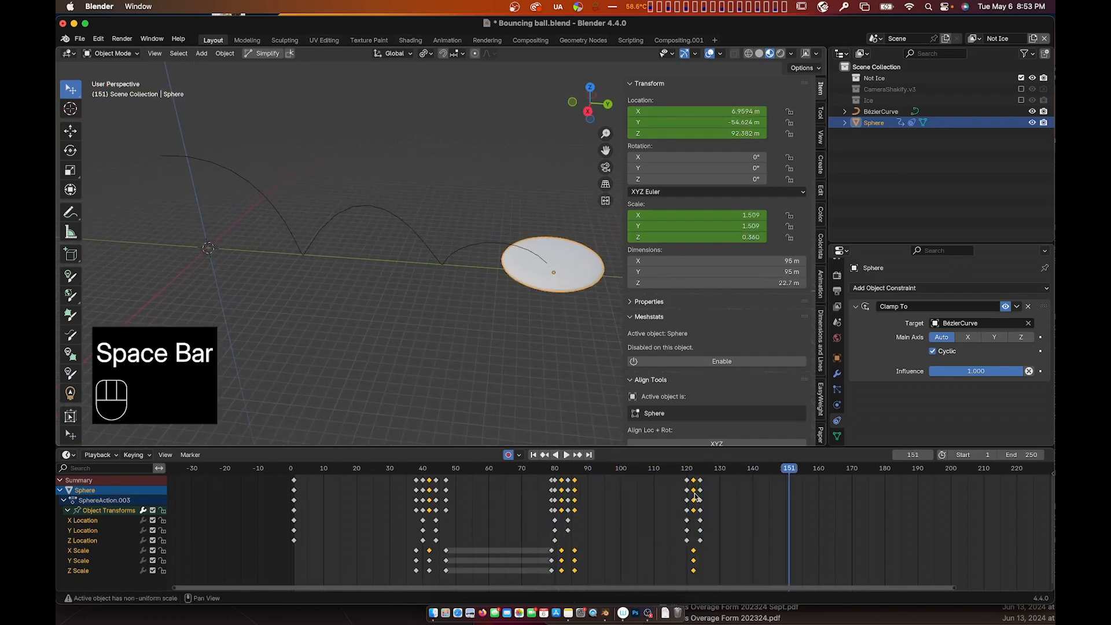
- On frame 119, set the sphere's X, Y and Z scale to 1
mouse_move(687, 469)
mouse_down()
mouse_move(667, 469)
mouse_move(685, 475)
mouse_up()
key(space)
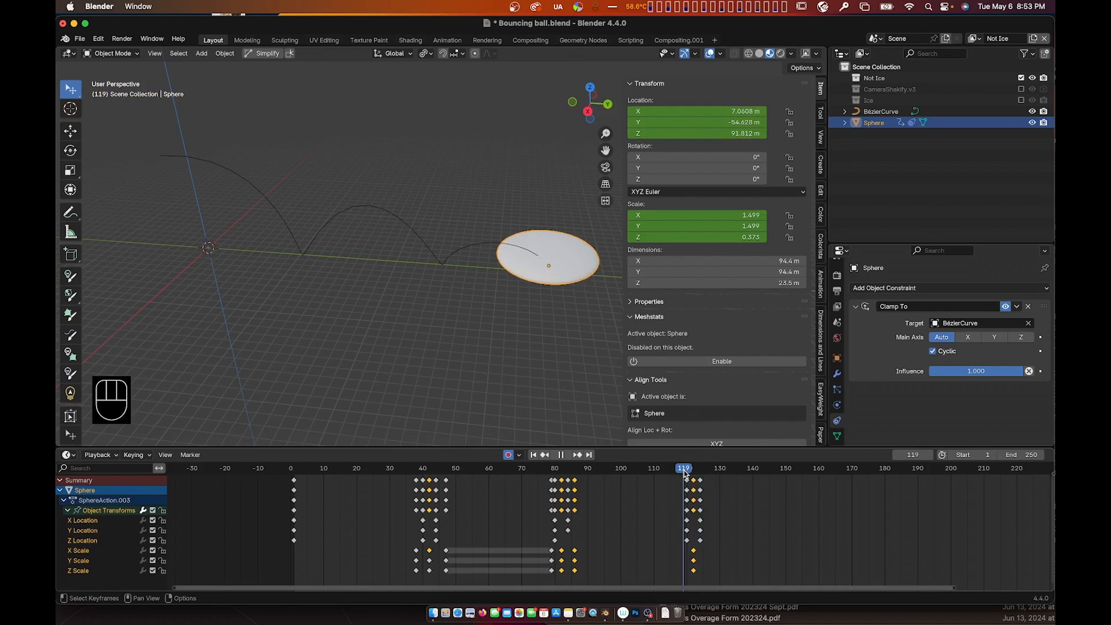
click(745, 215)
text(1)
key(Return)
click(744, 229)
text(1)
key(Tab)
text(1)
key(Return)
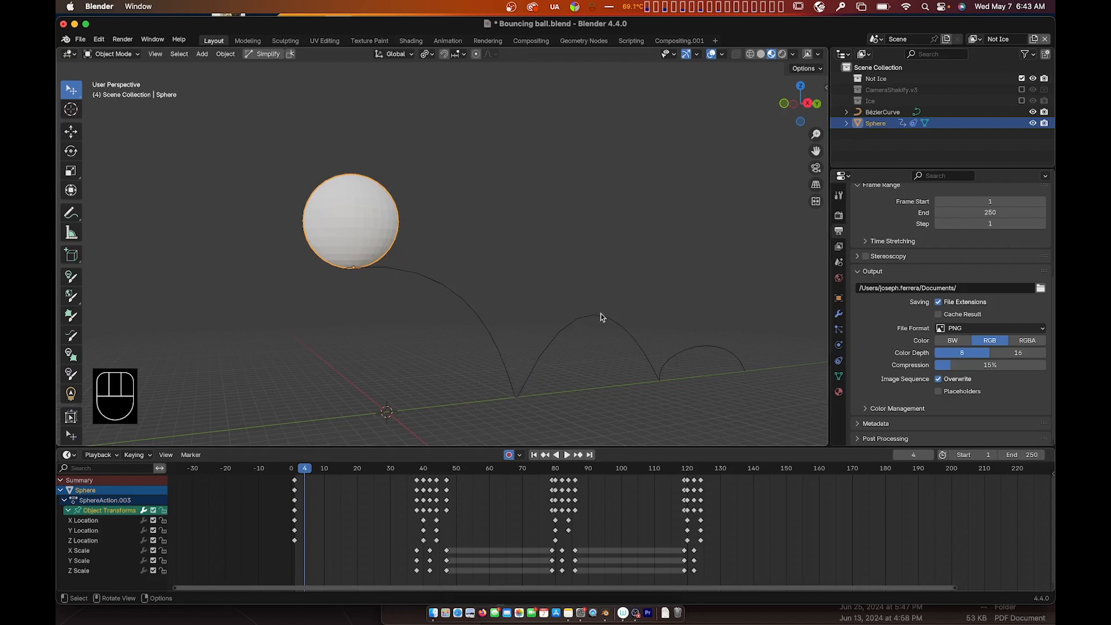
- Play the bouncing animation from its beginning to review the complete motion
key(space)
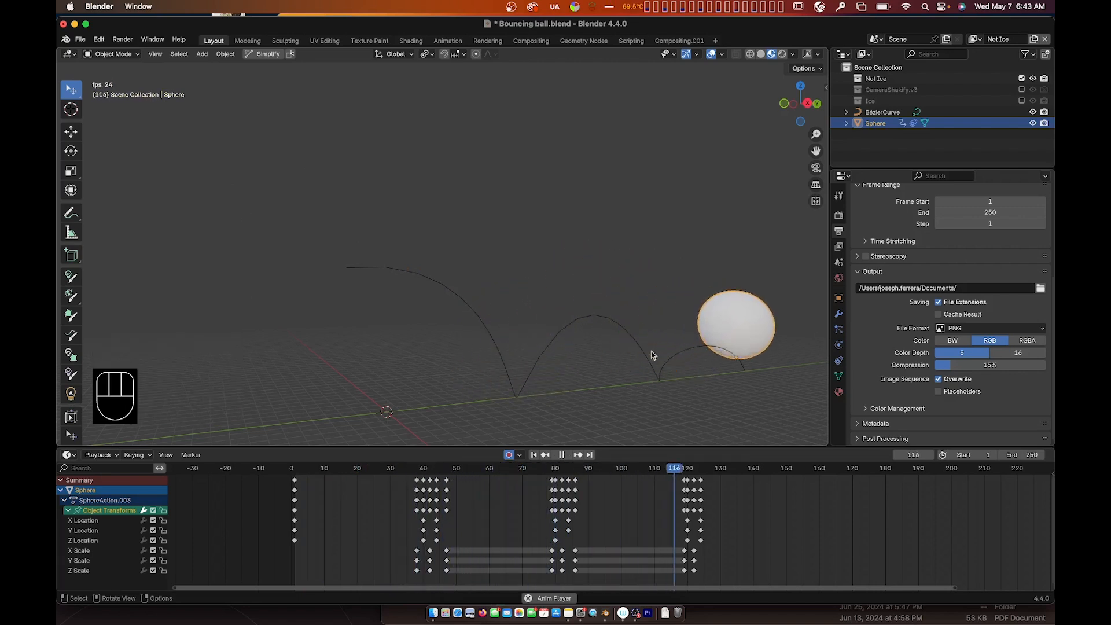
key(space)
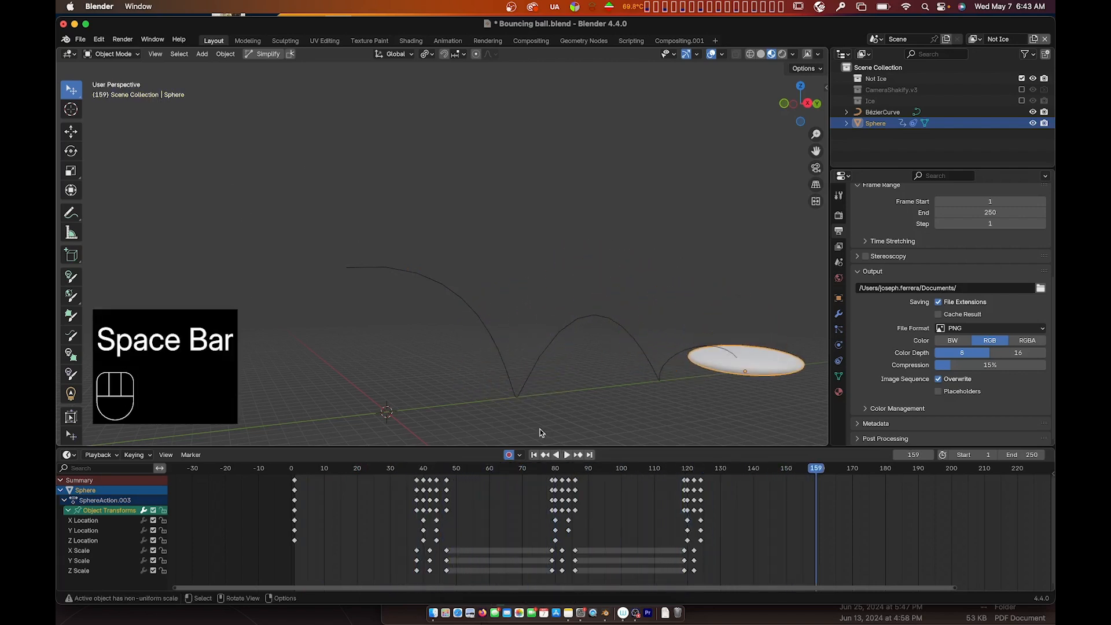
- Try Constant interpolation on all of the sphere's keyframes and play the animation from frame 28
click(380, 488)
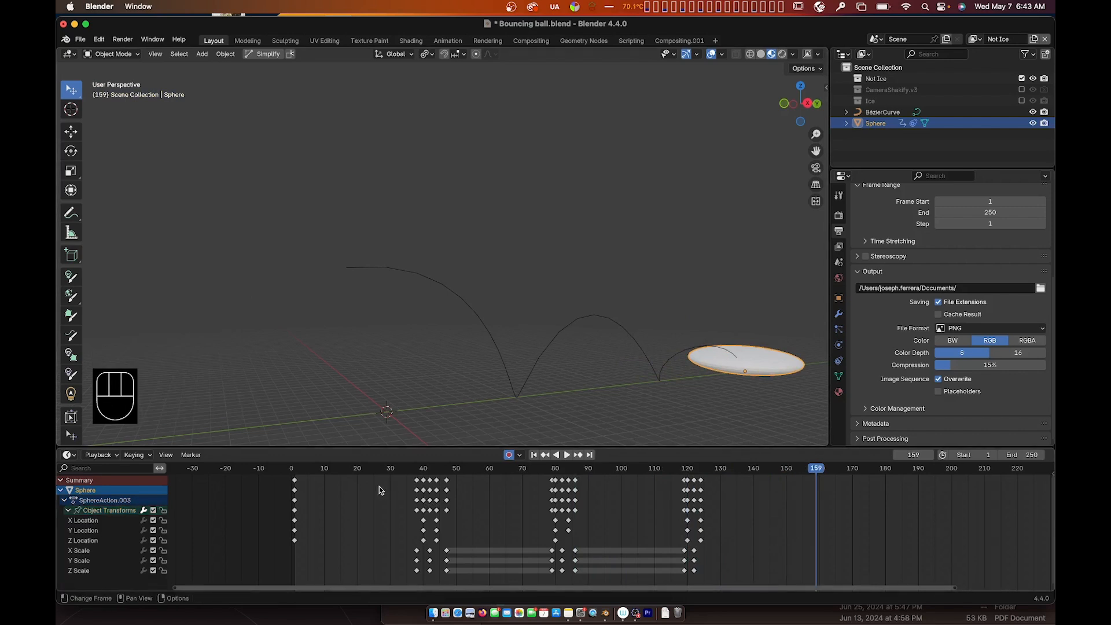
key(a)
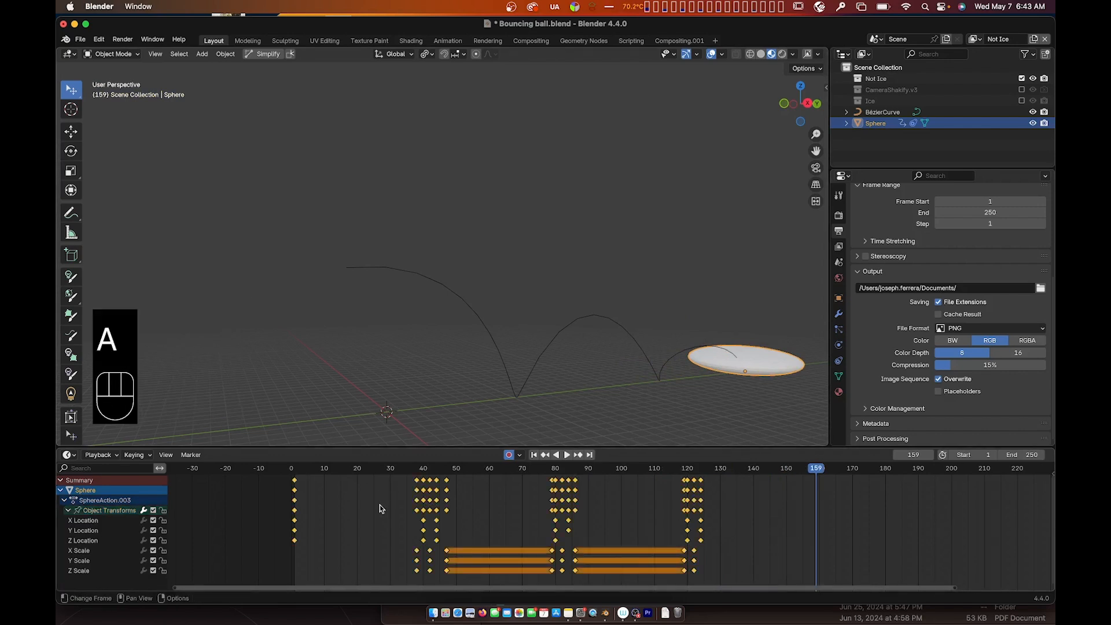
right_click(380, 509)
mouse_move(381, 501)
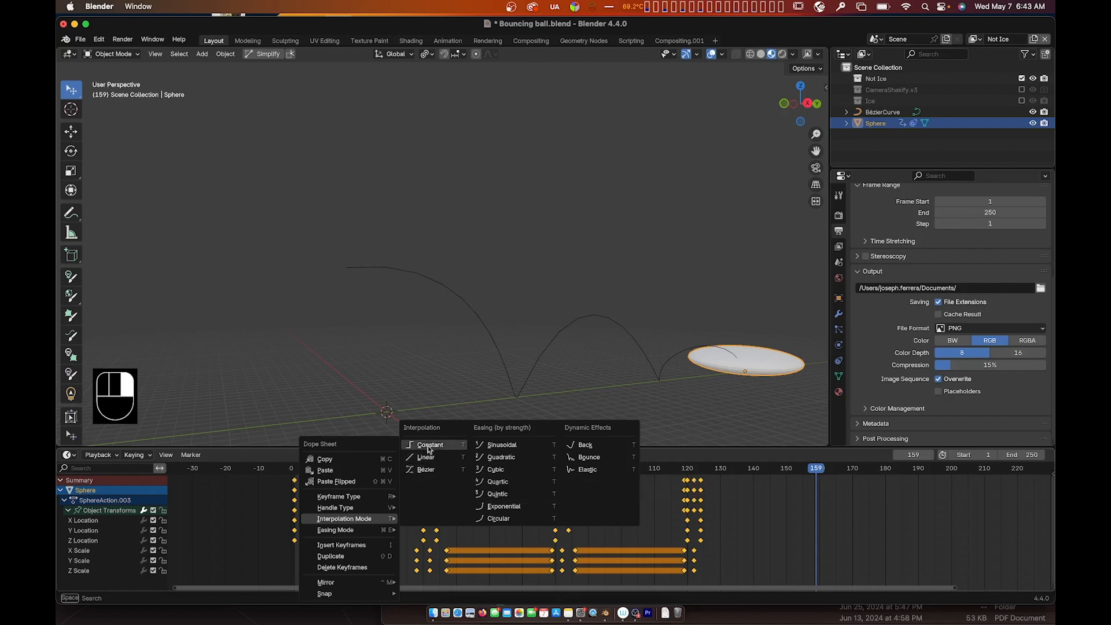
key(space)
right_click(321, 518)
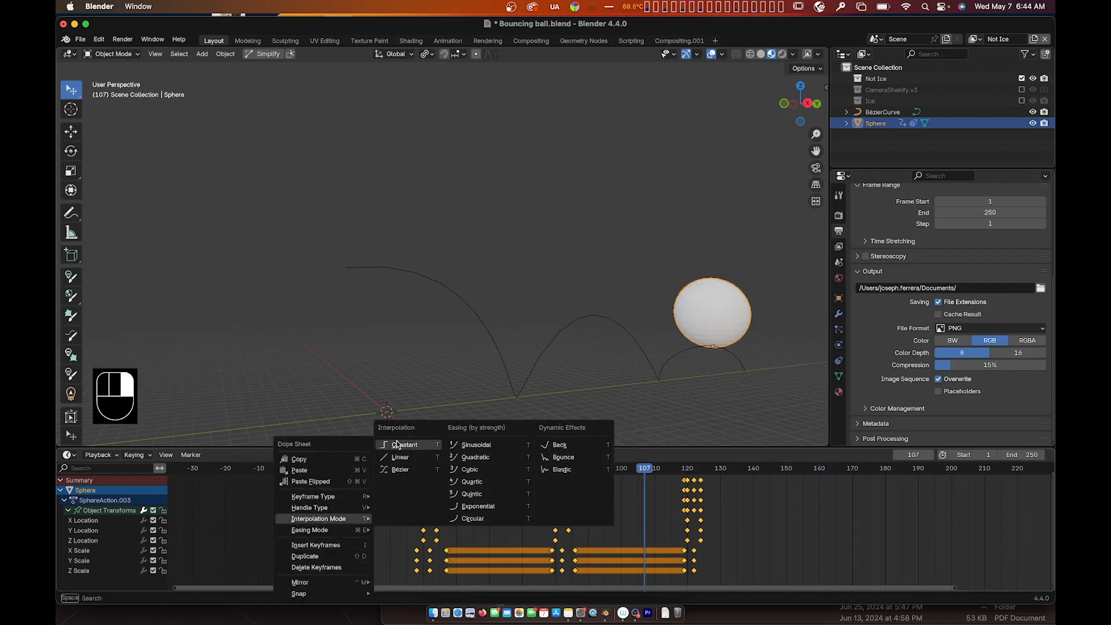
click(398, 445)
click(392, 474)
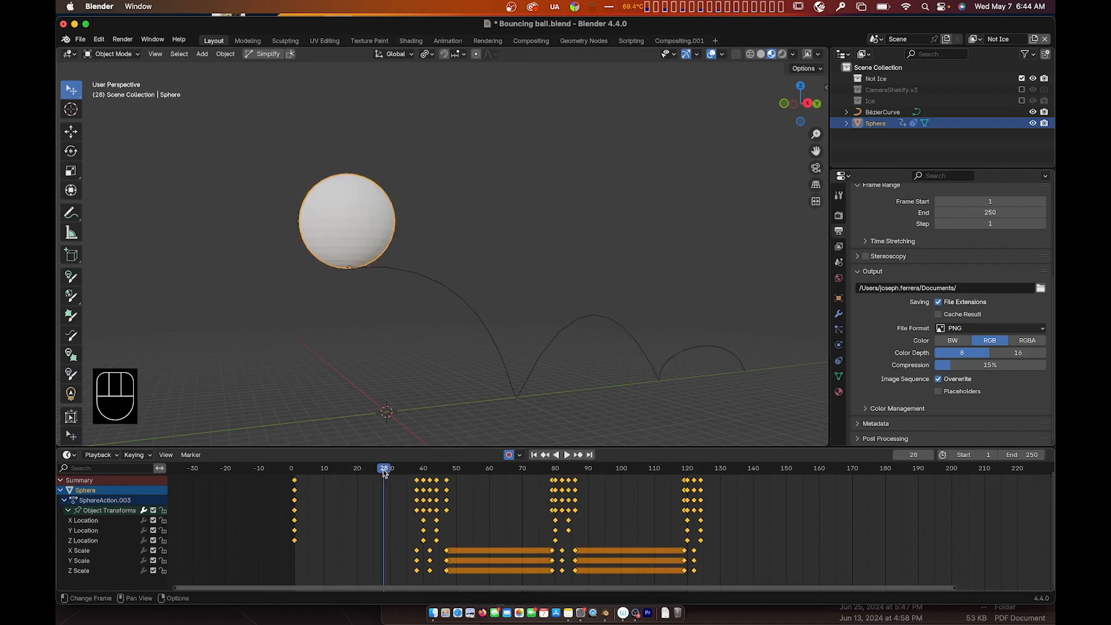
key(space)
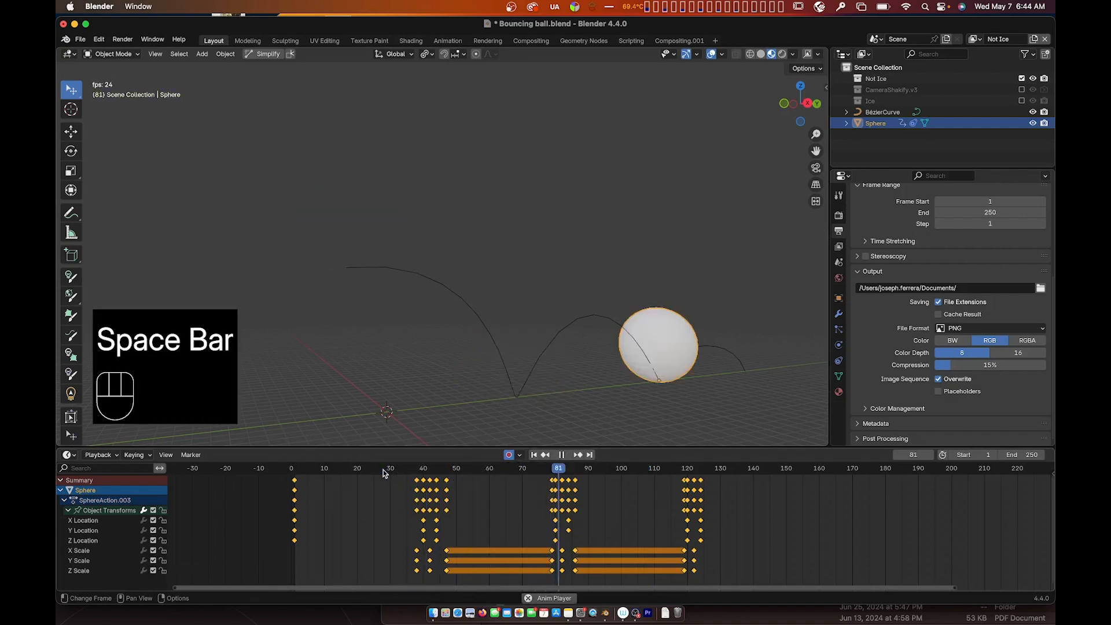
key(space)
drag(543, 472, 377, 485)
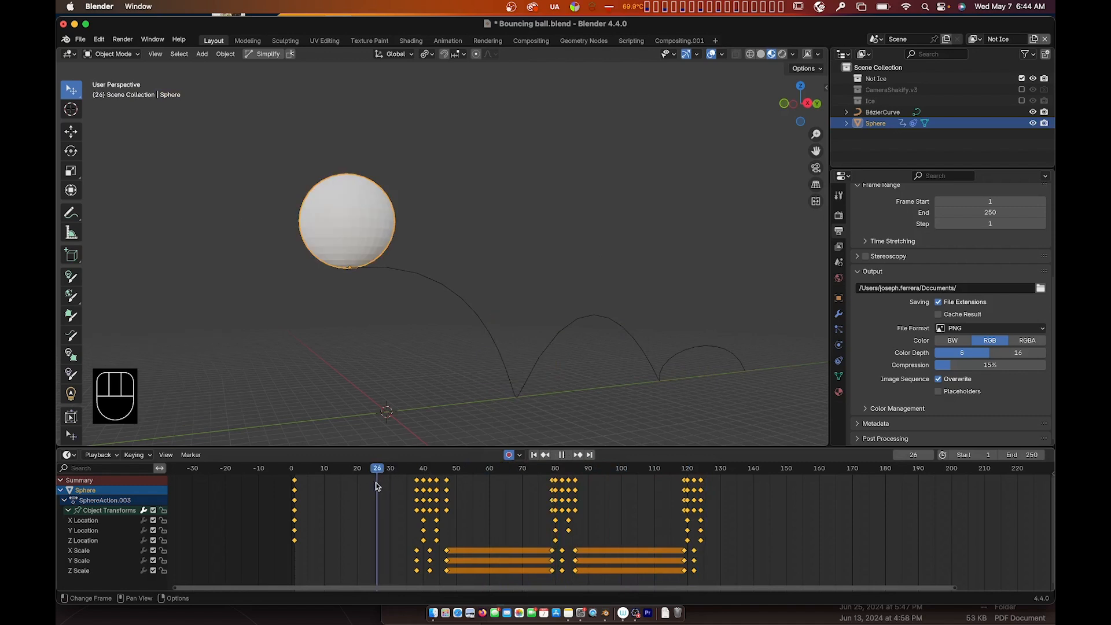
- Set the interpolation of all the sphere's keyframes to Linear and play the animation from frame 26
click(377, 515)
key(a)
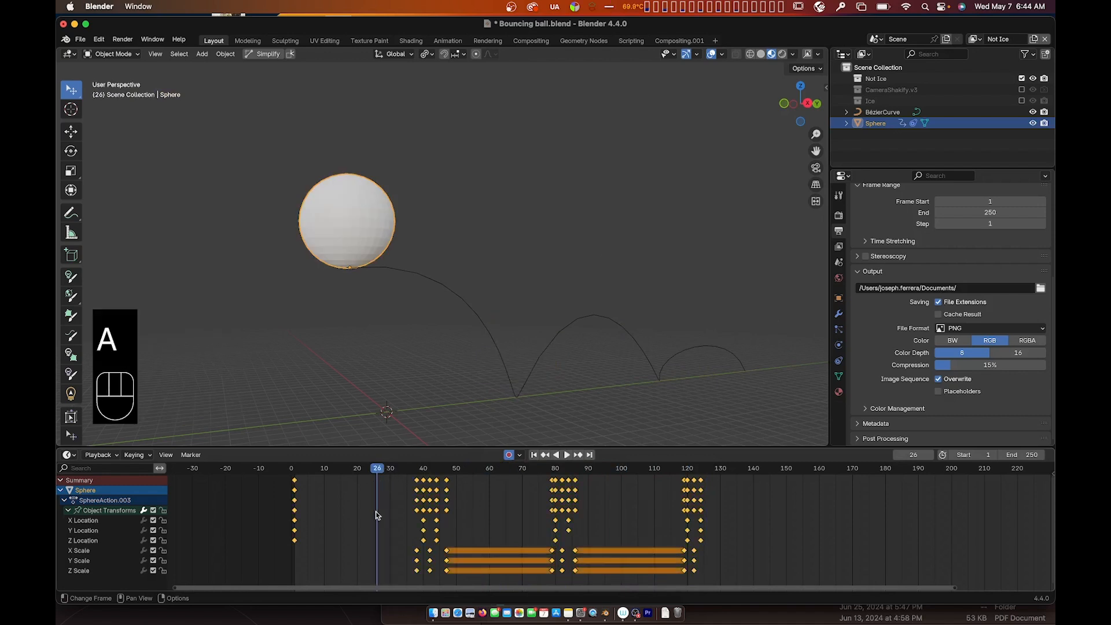
right_click(377, 514)
mouse_move(374, 514)
click(427, 464)
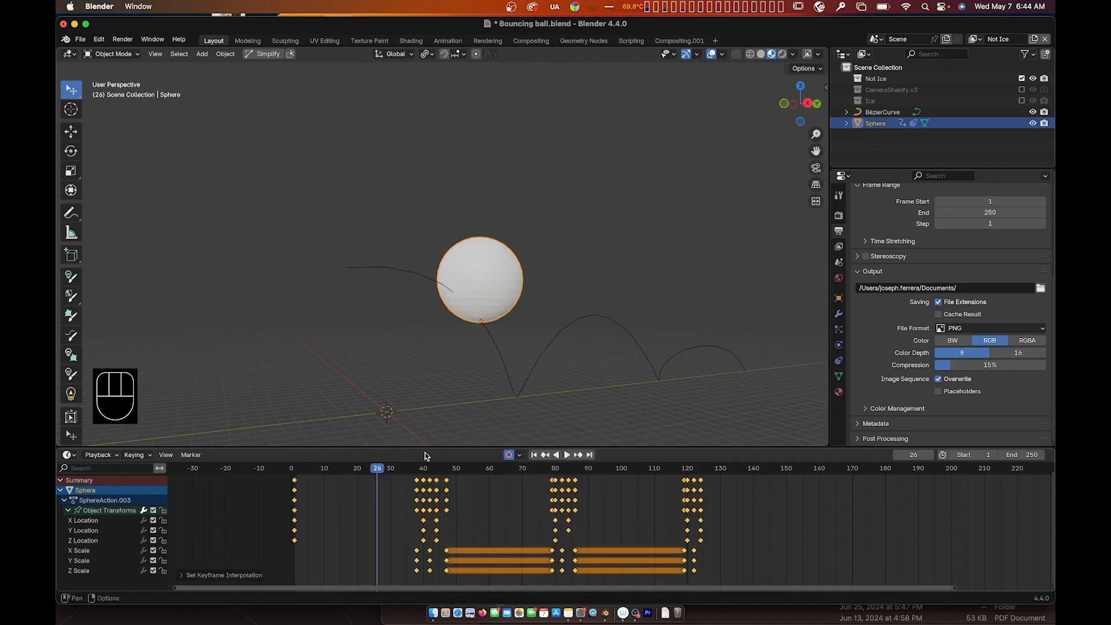
key(space)
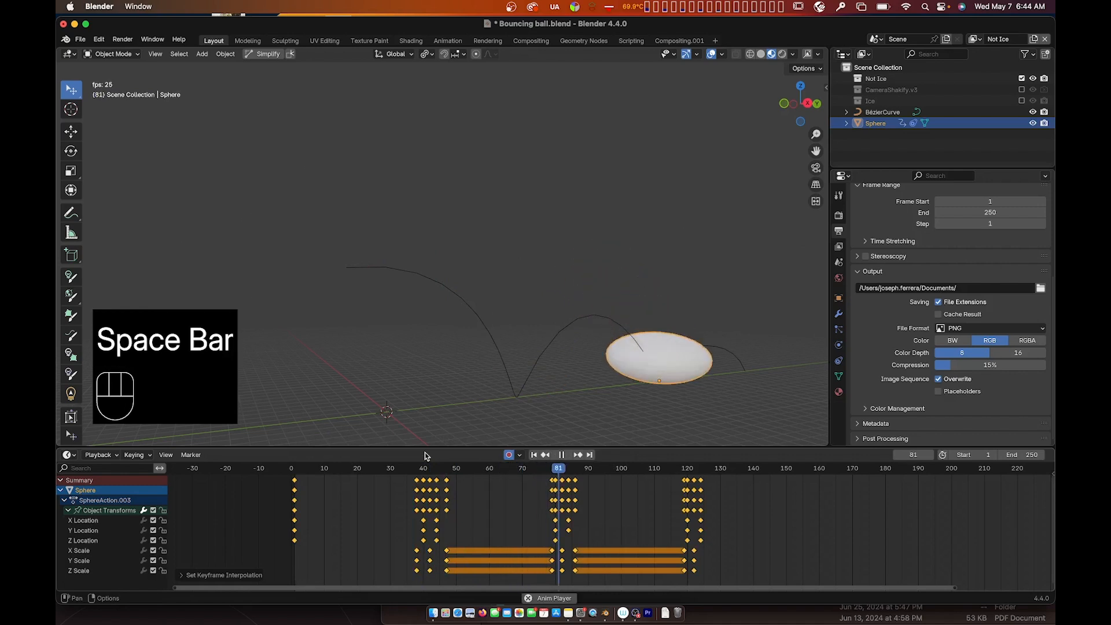
key(space)
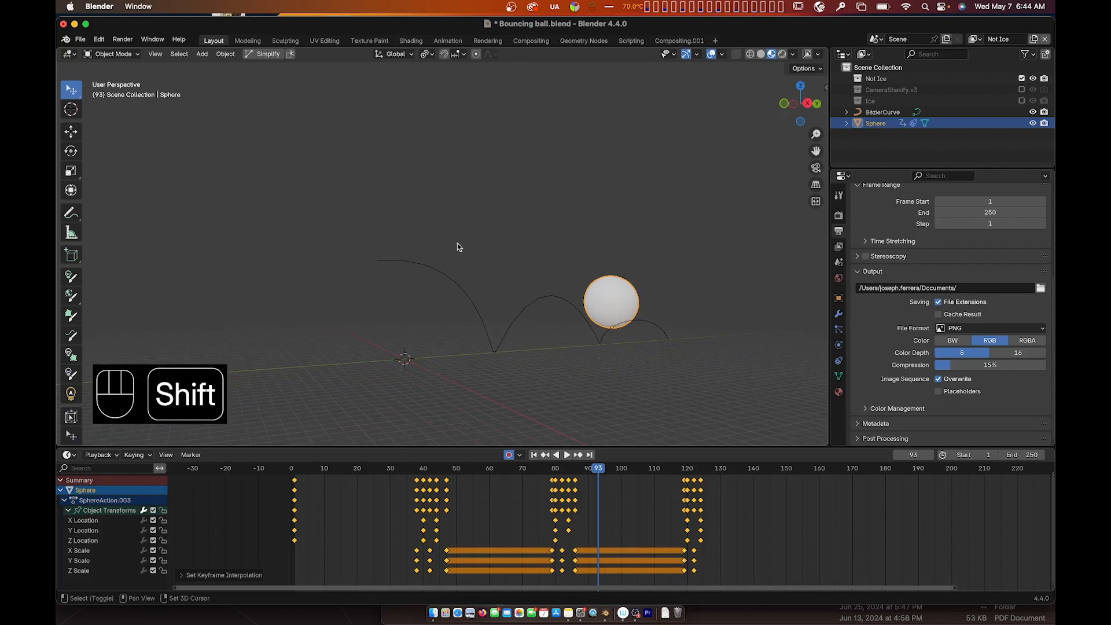
- Add a camera to the scene and move it out to the side of the sphere's bouncing path
key(shift+a)
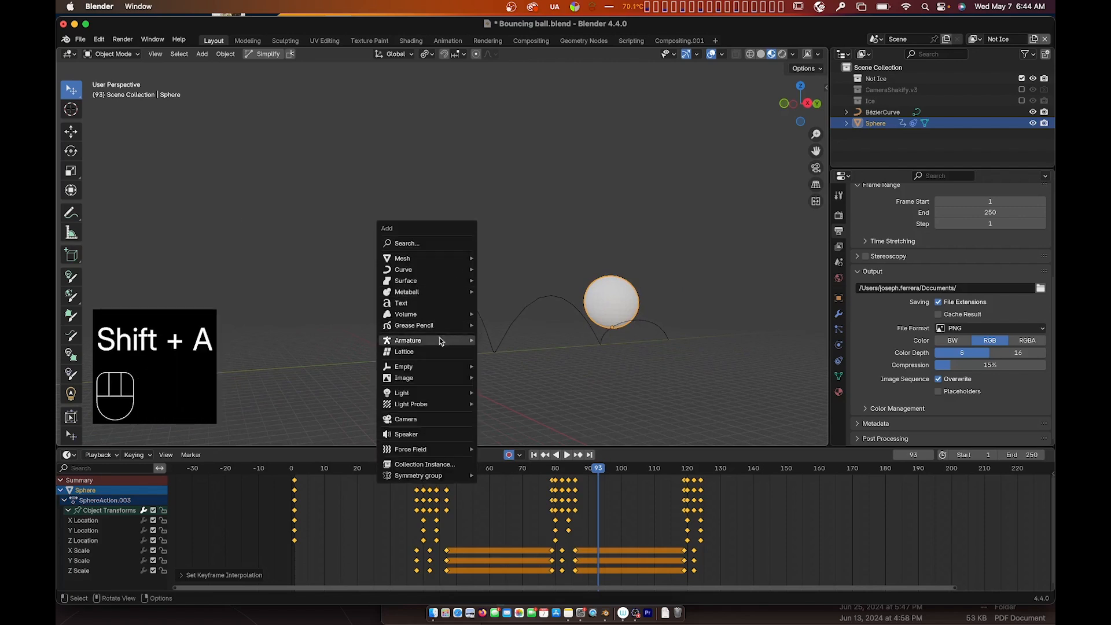
click(425, 419)
middle_drag(516, 263, 377, 369)
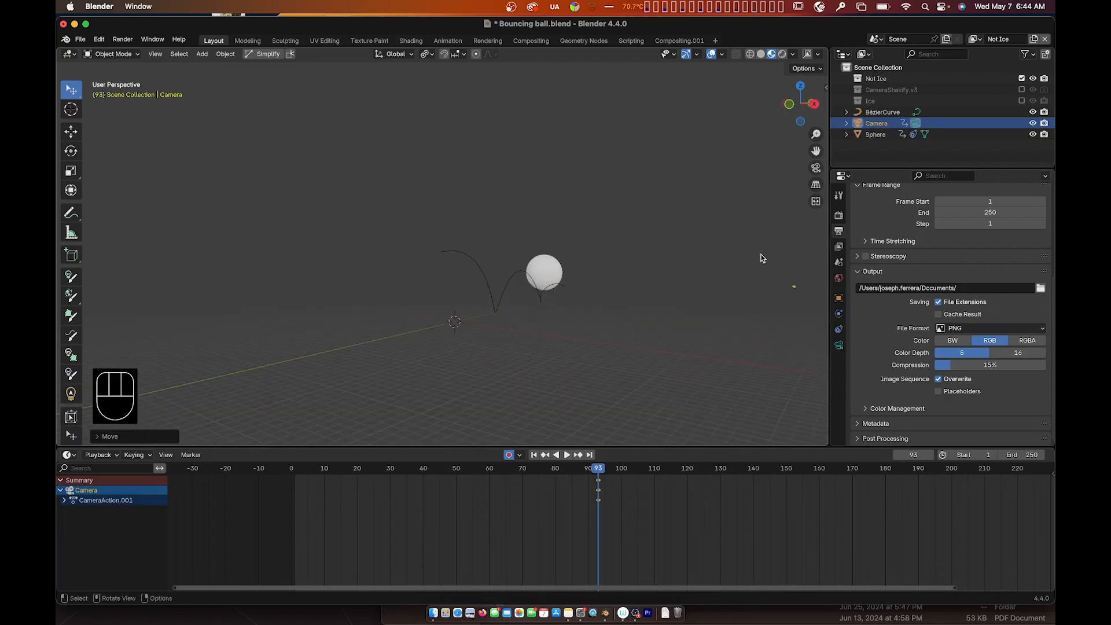
middle_drag(761, 259, 762, 260)
shift+middle_drag(729, 313, 659, 313)
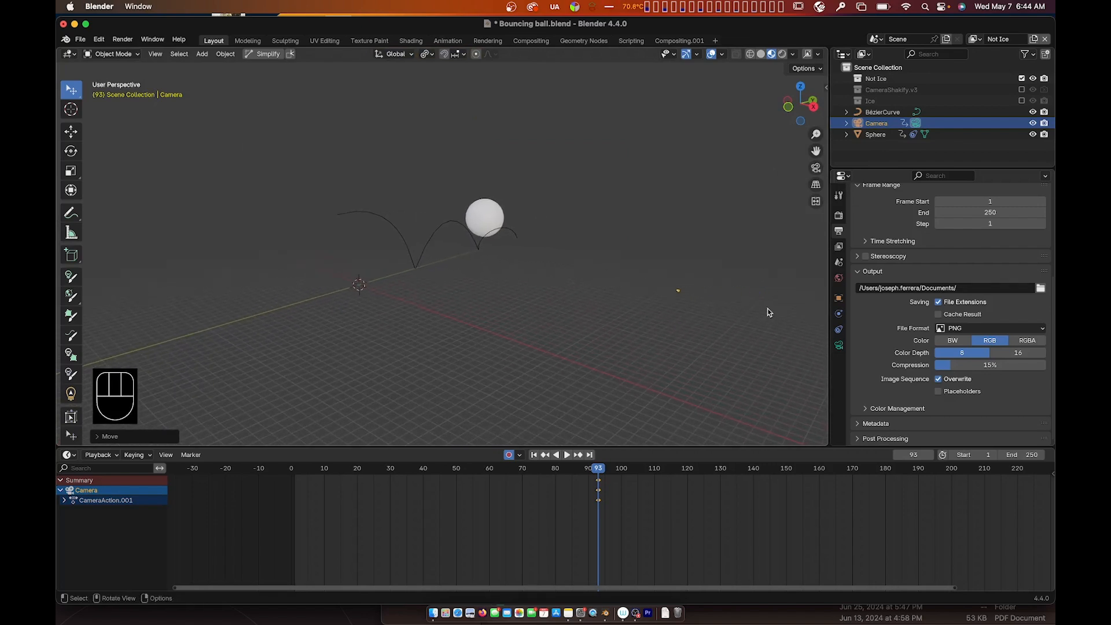
- Give the camera a Track To constraint with the sphere as its target
click(838, 332)
click(1043, 213)
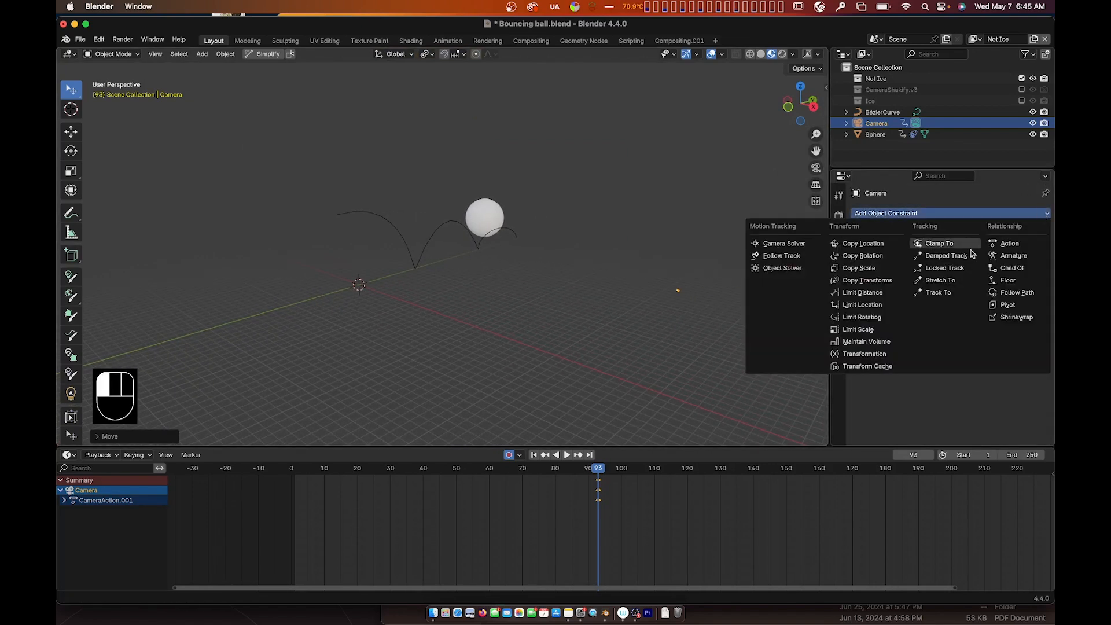
click(954, 291)
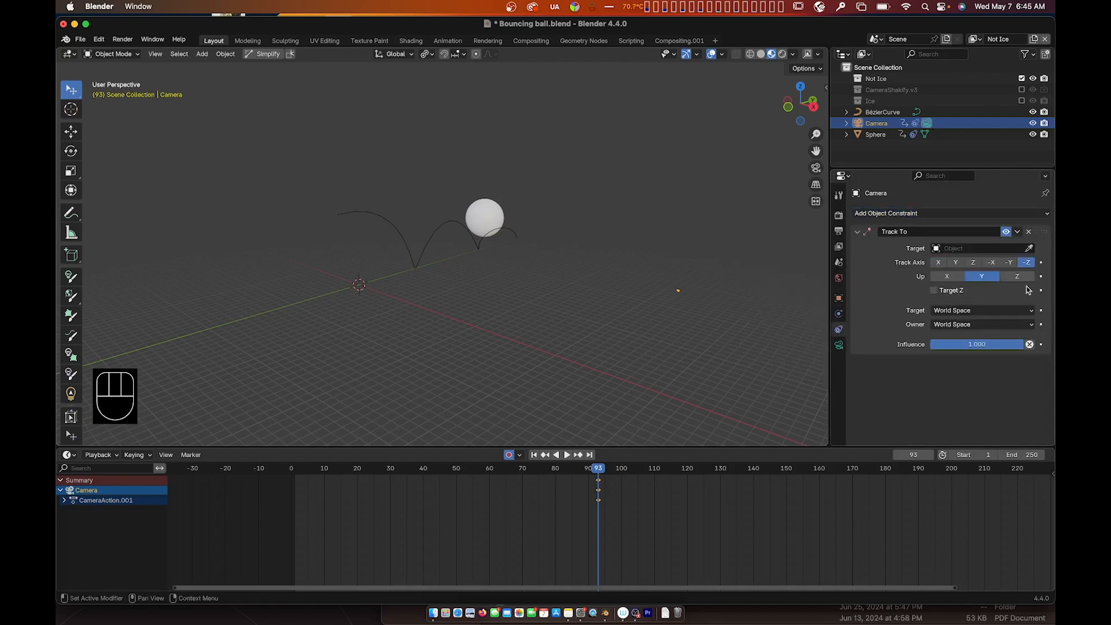
click(1029, 248)
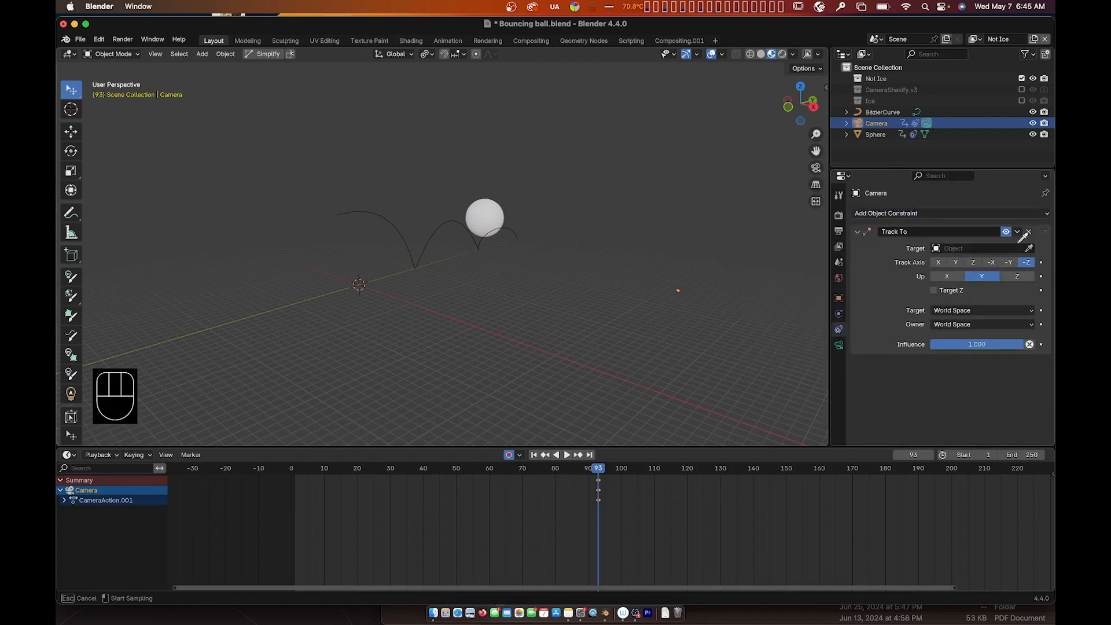
click(485, 208)
- Look through the camera and play the animation from its beginning to check how it follows the sphere
click(816, 169)
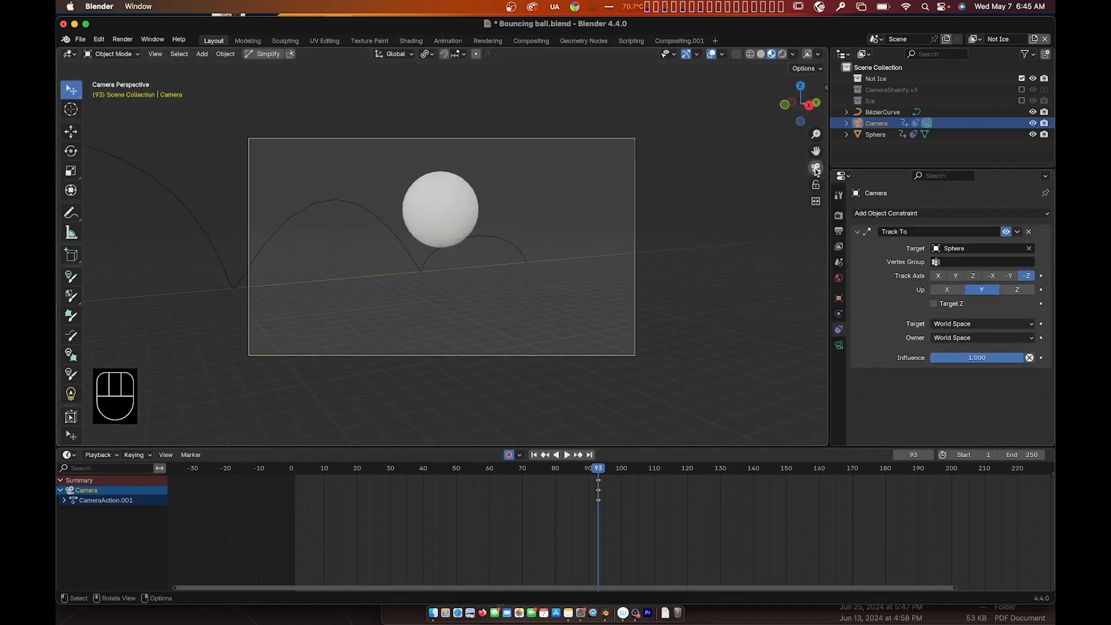
click(298, 469)
key(space)
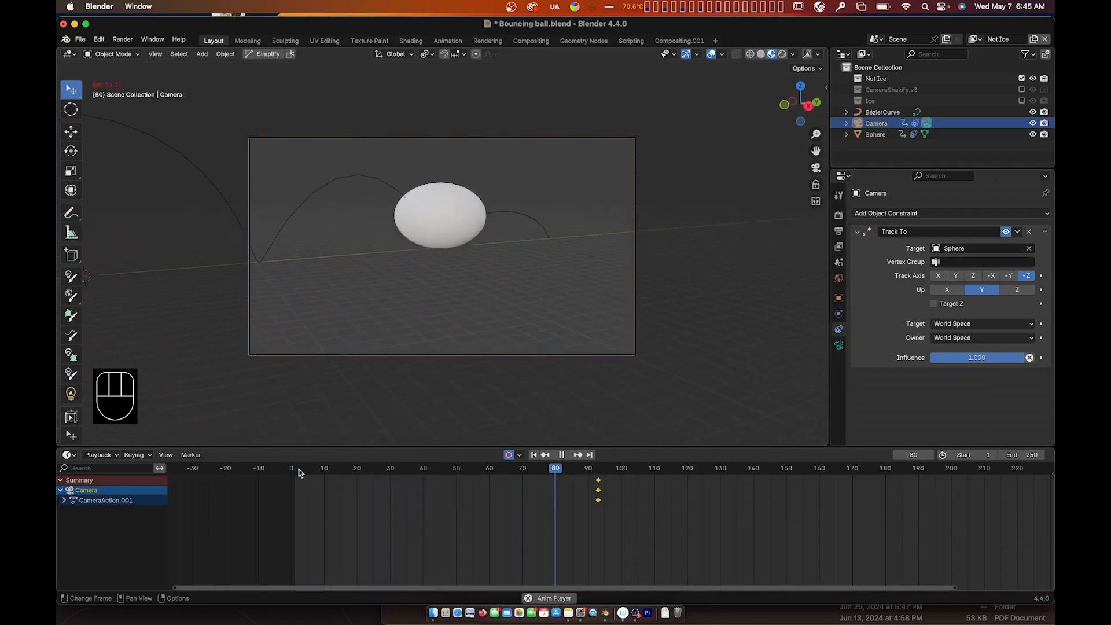
key(space)
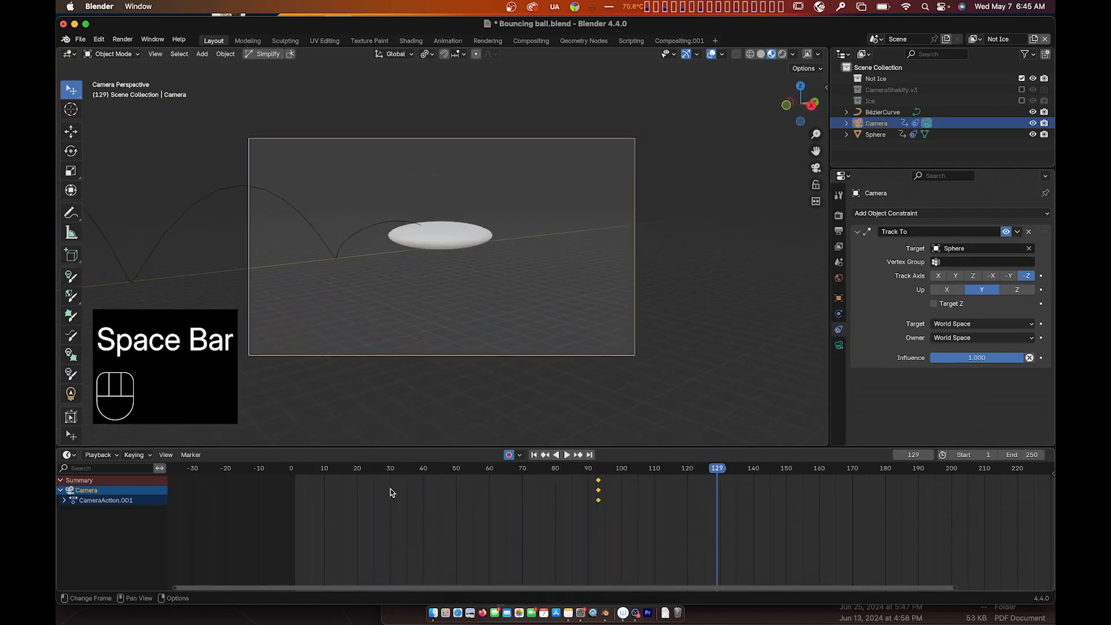
- Choose the Documents folder as the render output location
click(838, 230)
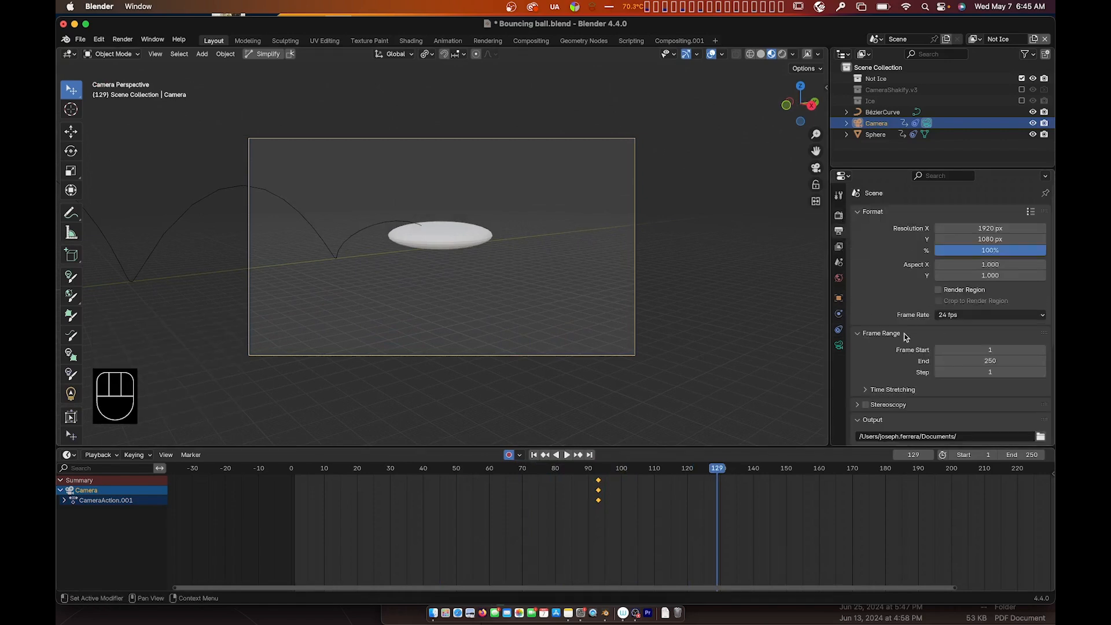
scroll(908, 331, down, 5)
click(1040, 338)
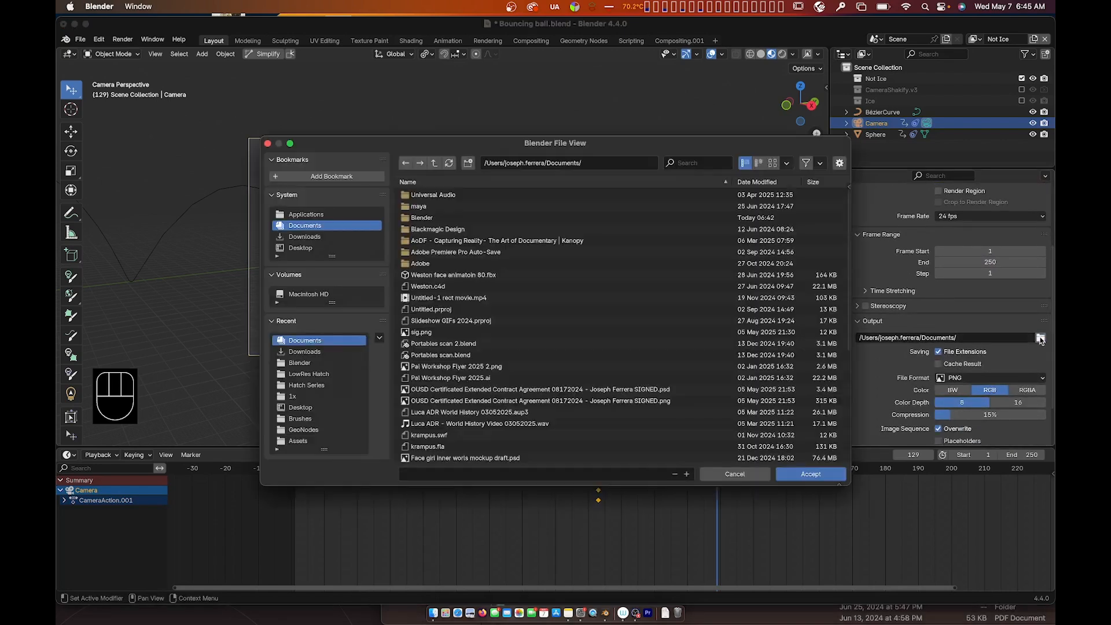
click(784, 470)
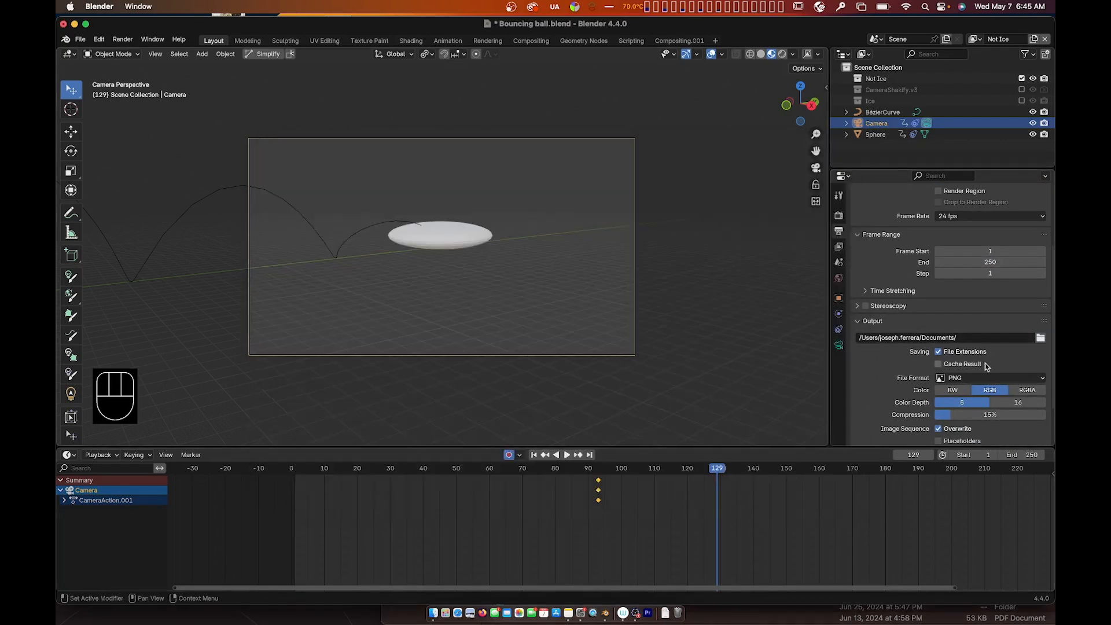
- Set the output file format to FFmpeg Video and its encoding container to MPEG-4
scroll(899, 368, down, 1)
click(953, 371)
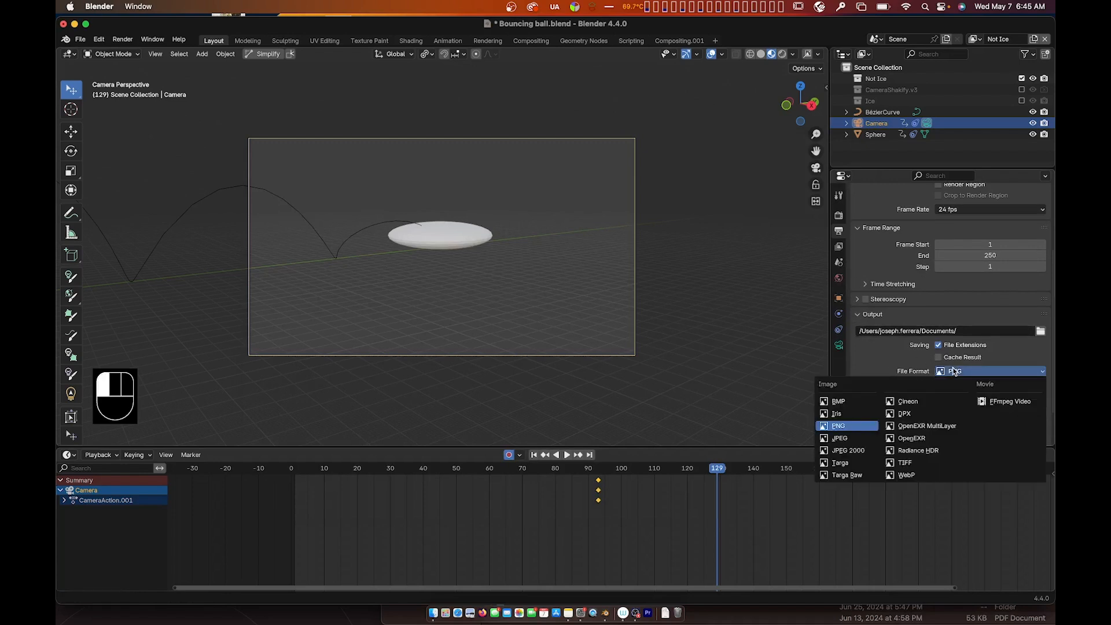
click(997, 401)
scroll(984, 230, down, 7)
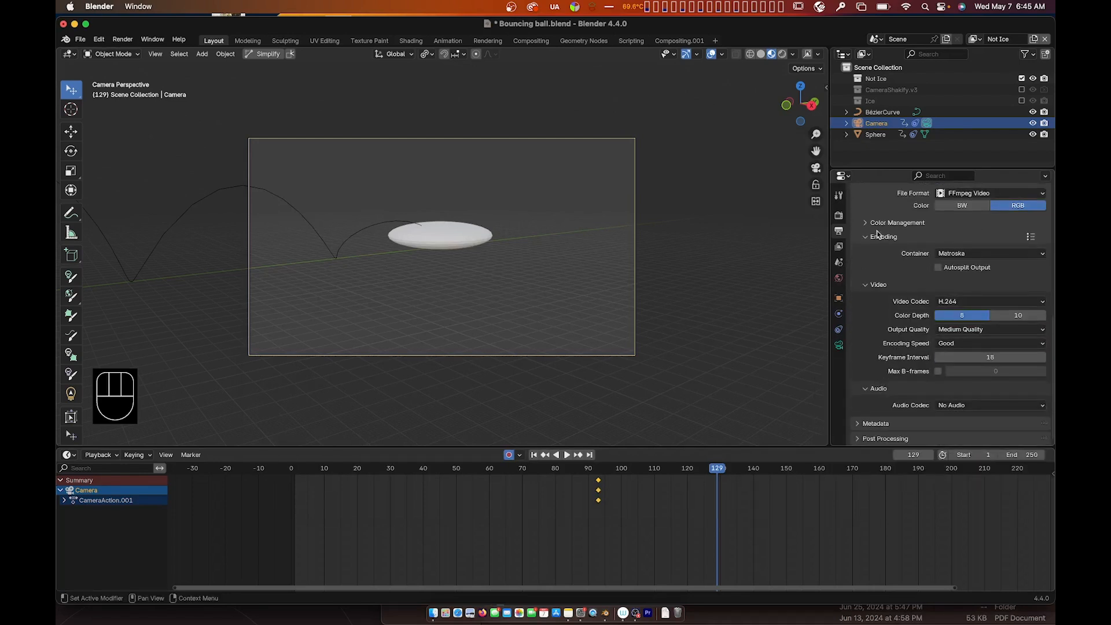
click(879, 236)
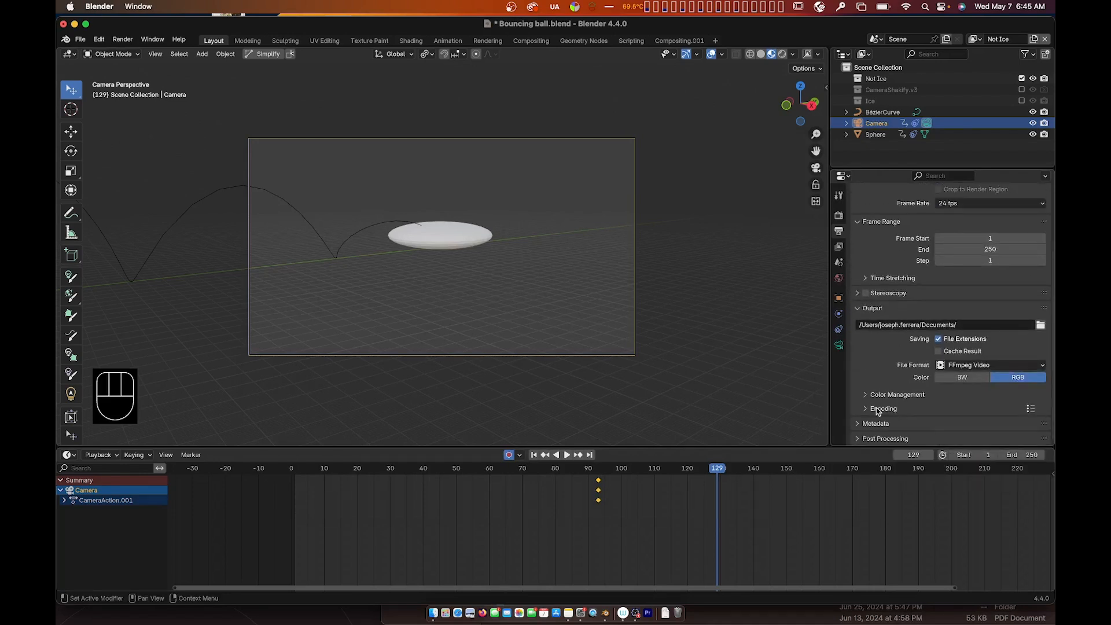
click(877, 408)
scroll(926, 382, down, 3)
click(960, 345)
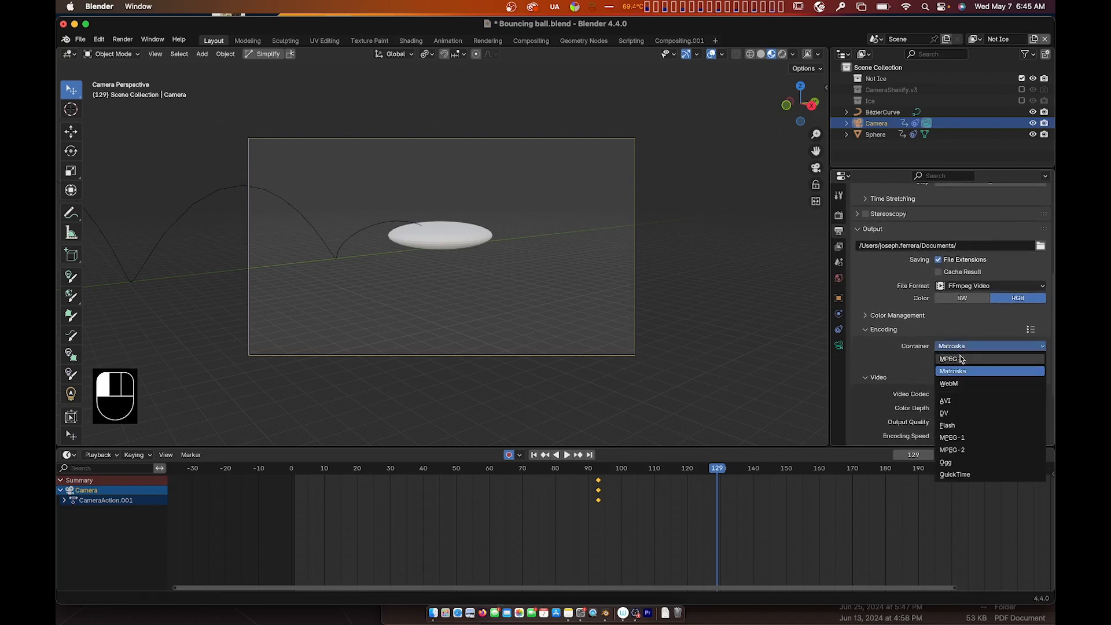
click(961, 359)
scroll(961, 347, down, 4)
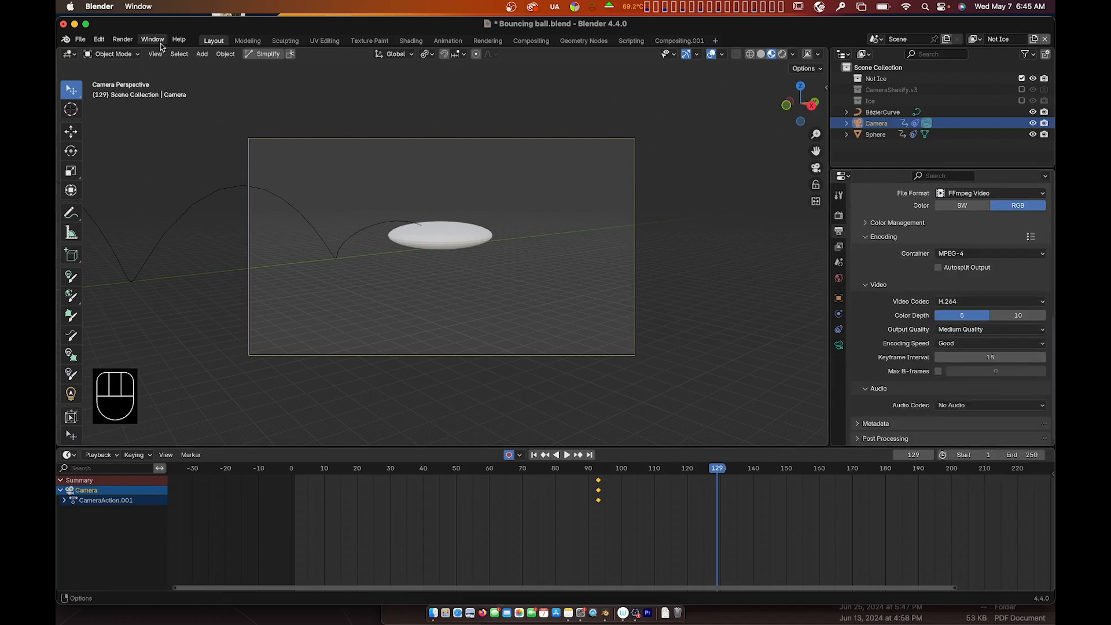
- Open the available render commands for outputting the scene
click(123, 39)
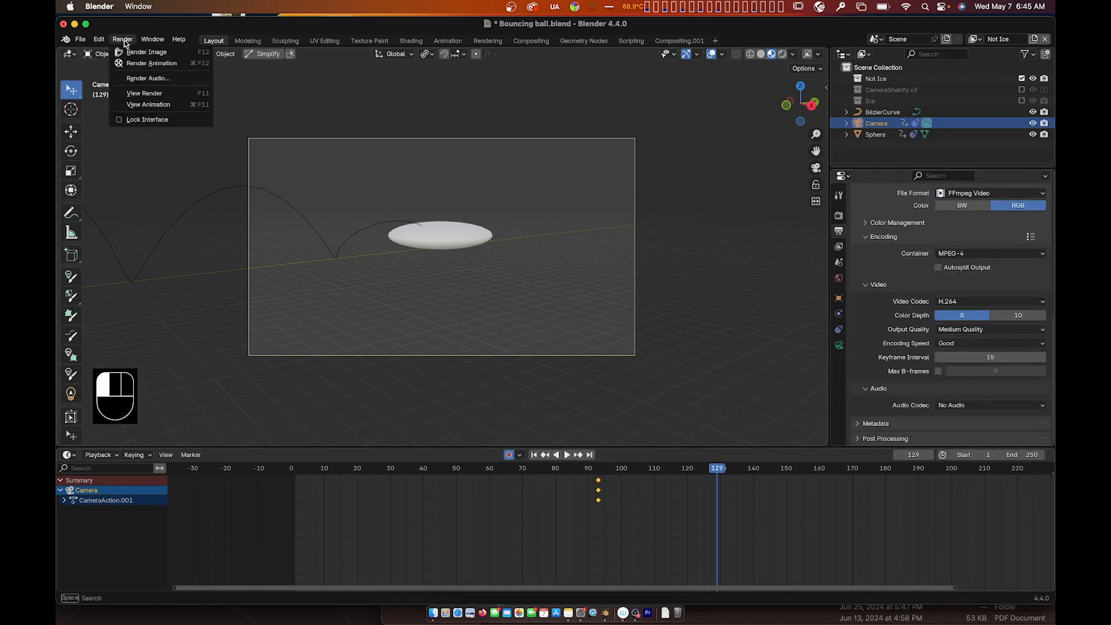